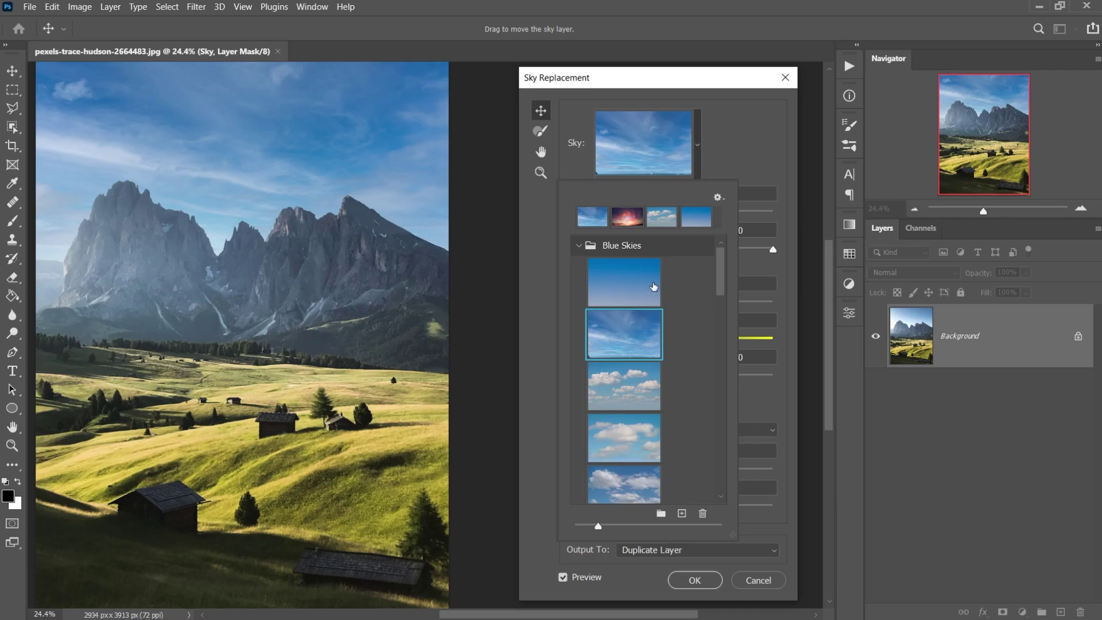
- Replace the sky with the streaked pink sunset preset above the dark sunset one and reposition it slightly in the photo
{"action": "scroll", "coordinate": [666, 281], "scroll_direction": "down", "scroll_amount": 5}
{"action": "scroll", "coordinate": [664, 321], "scroll_direction": "down", "scroll_amount": 6}
{"action": "scroll", "coordinate": [667, 346], "scroll_direction": "down", "scroll_amount": 3}
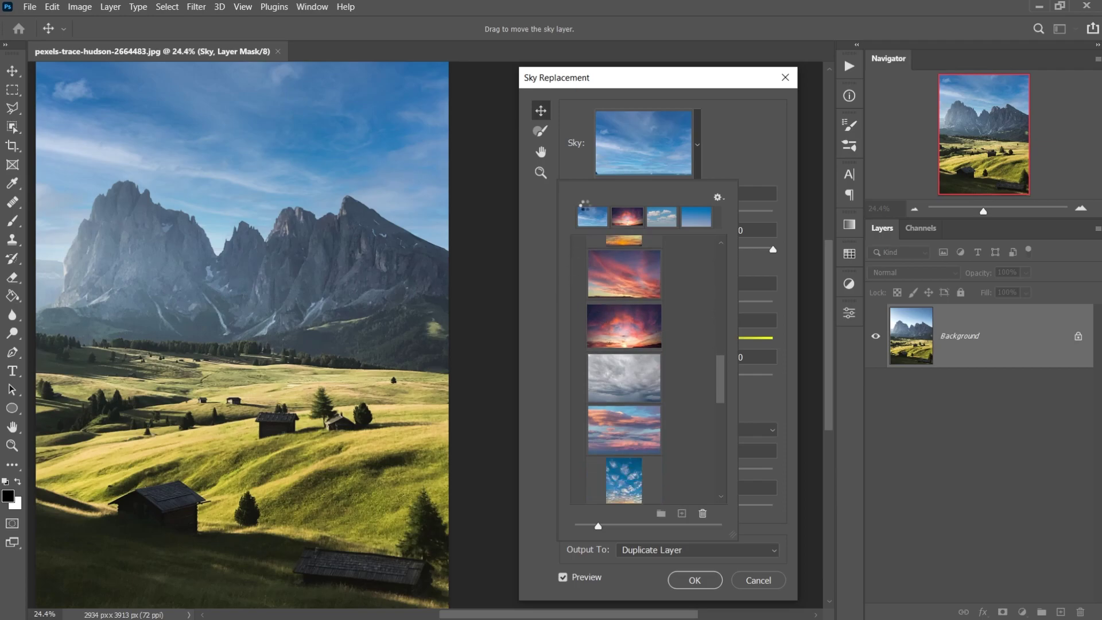
{"action": "left_click", "coordinate": [627, 217]}
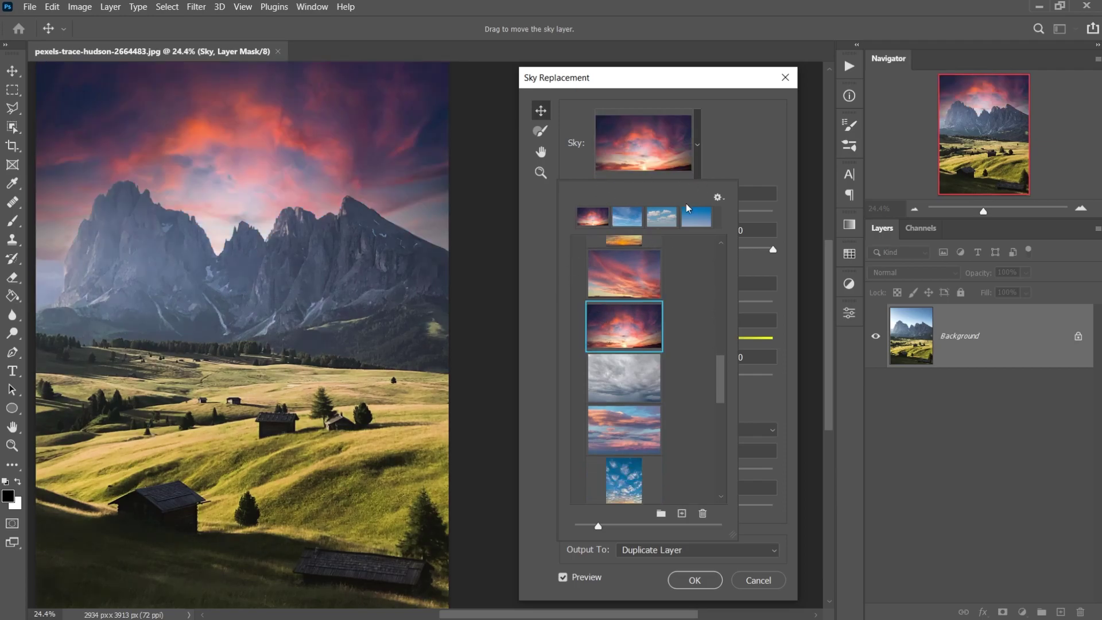
{"action": "left_click", "coordinate": [628, 277]}
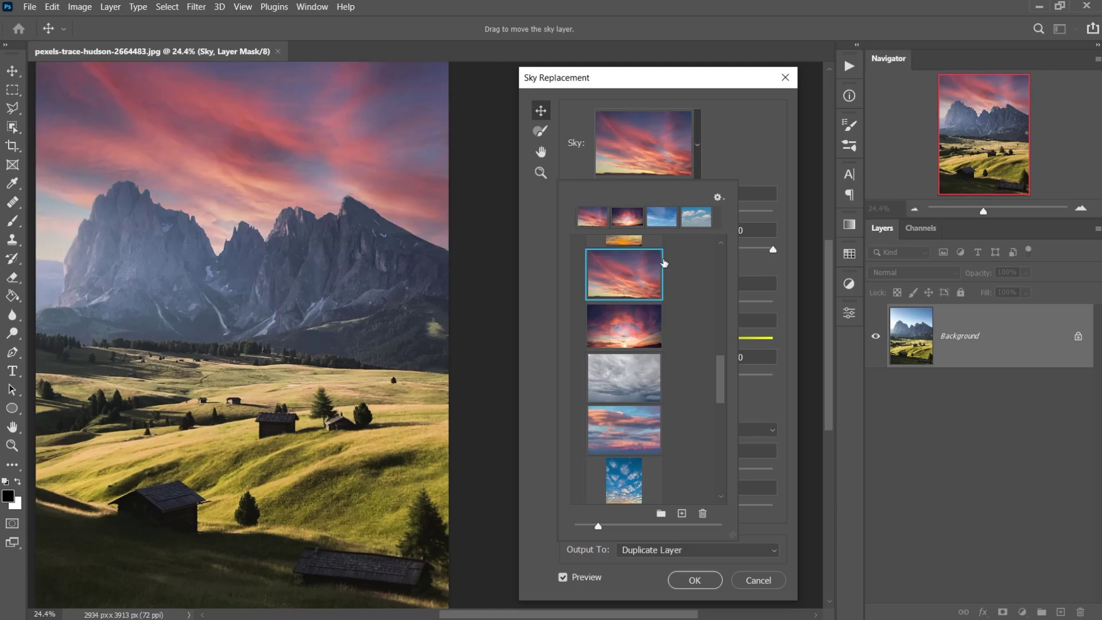
{"action": "left_click", "coordinate": [732, 142]}
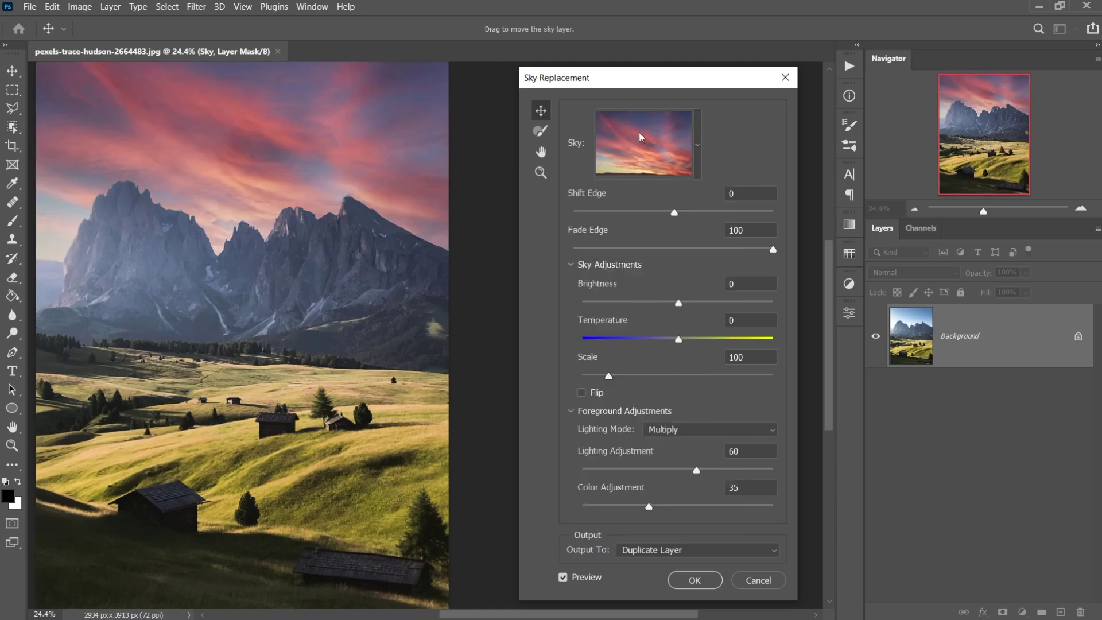
{"action": "mouse_move", "coordinate": [258, 127]}
{"action": "left_mouse_down"}
{"action": "mouse_move", "coordinate": [277, 135]}
{"action": "mouse_move", "coordinate": [224, 143]}
{"action": "mouse_move", "coordinate": [278, 143]}
{"action": "mouse_move", "coordinate": [275, 117]}
{"action": "mouse_move", "coordinate": [250, 128]}
{"action": "mouse_move", "coordinate": [260, 135]}
{"action": "mouse_move", "coordinate": [260, 123]}
{"action": "mouse_move", "coordinate": [261, 172]}
{"action": "mouse_move", "coordinate": [259, 136]}
{"action": "left_mouse_up"}
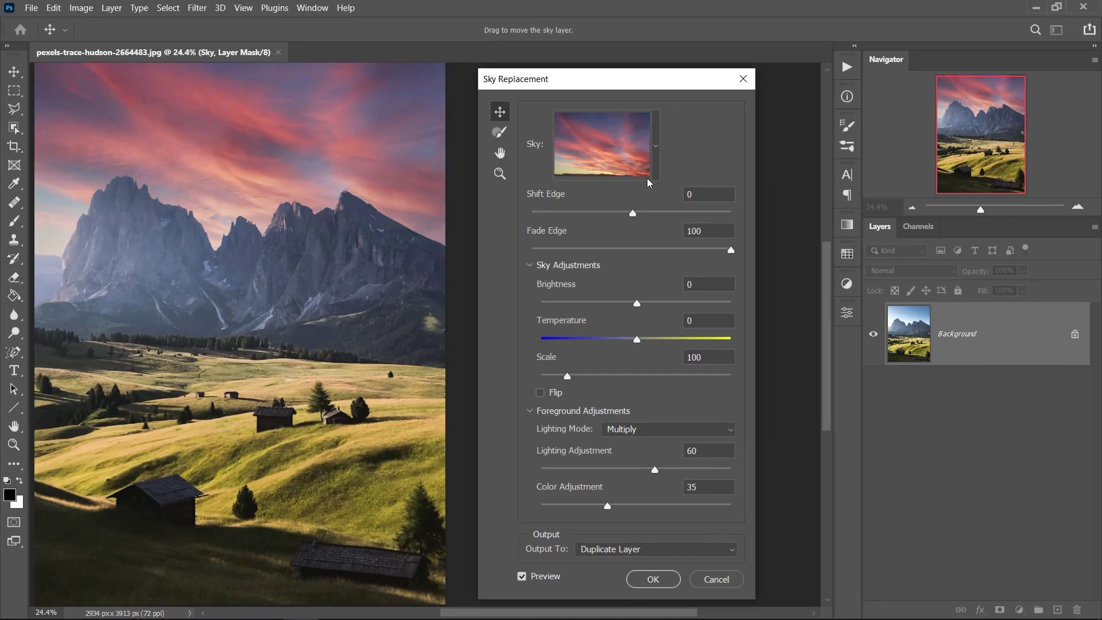
- Set the Sky Brush to Screen mode with 100% opacity
{"action": "left_click", "coordinate": [502, 133]}
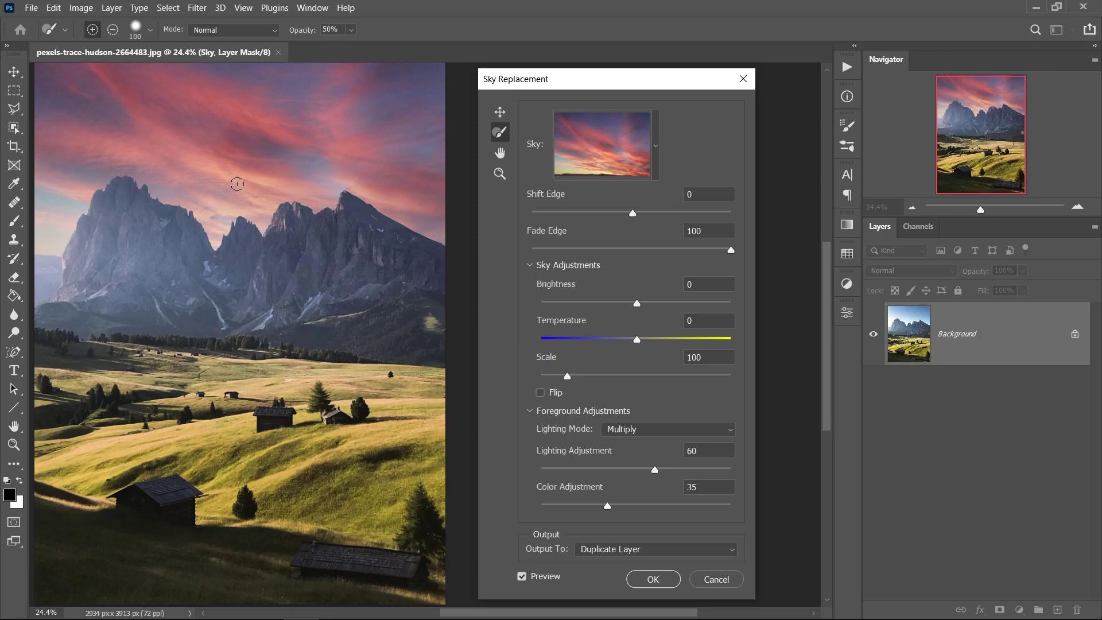
{"action": "left_click", "coordinate": [209, 31]}
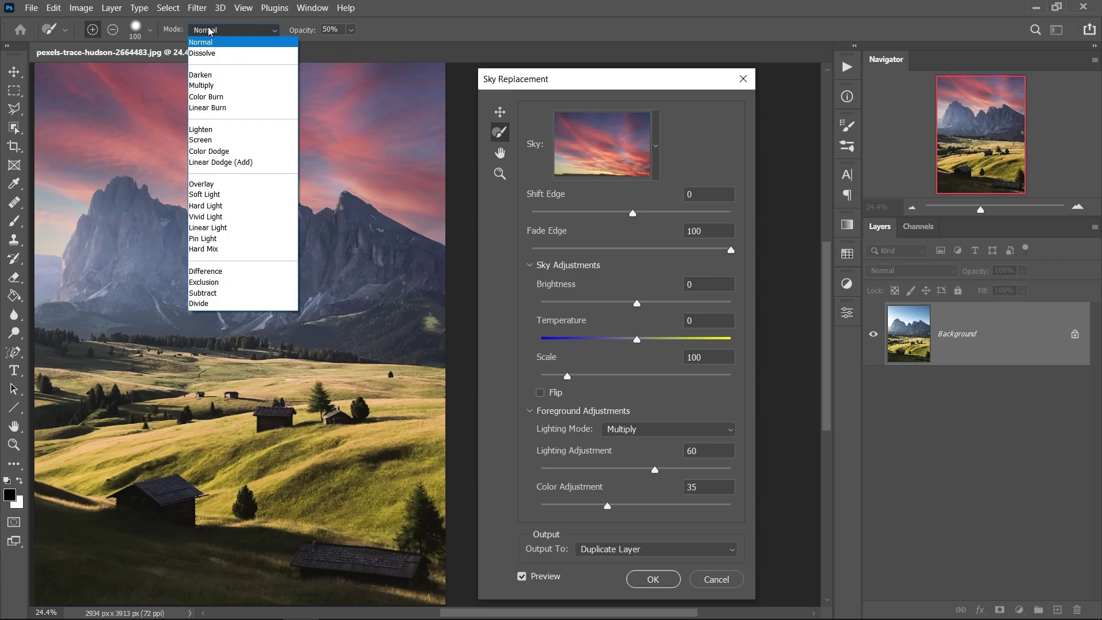
{"action": "left_click", "coordinate": [204, 141]}
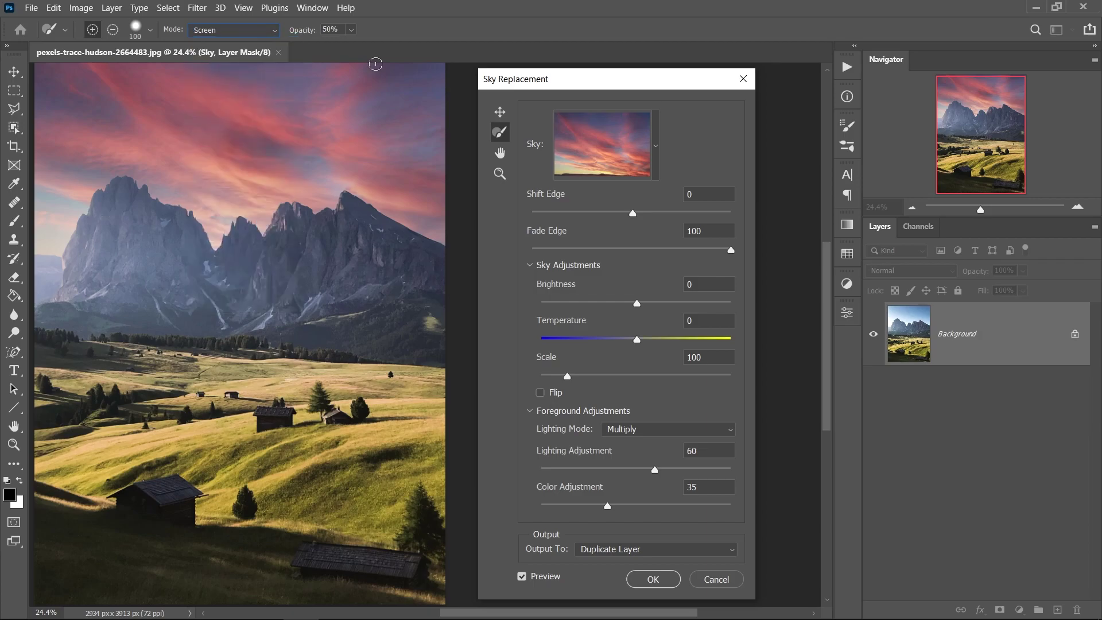
{"action": "left_click", "coordinate": [352, 30]}
{"action": "left_click_drag", "start_coordinate": [359, 51], "coordinate": [420, 51]}
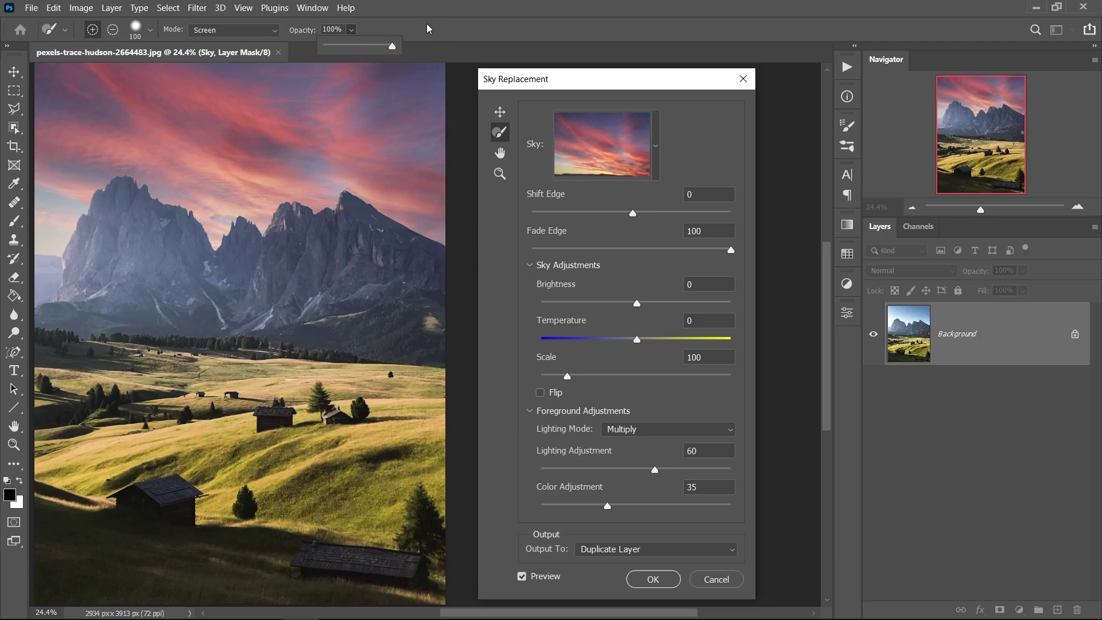
{"action": "left_click", "coordinate": [427, 28]}
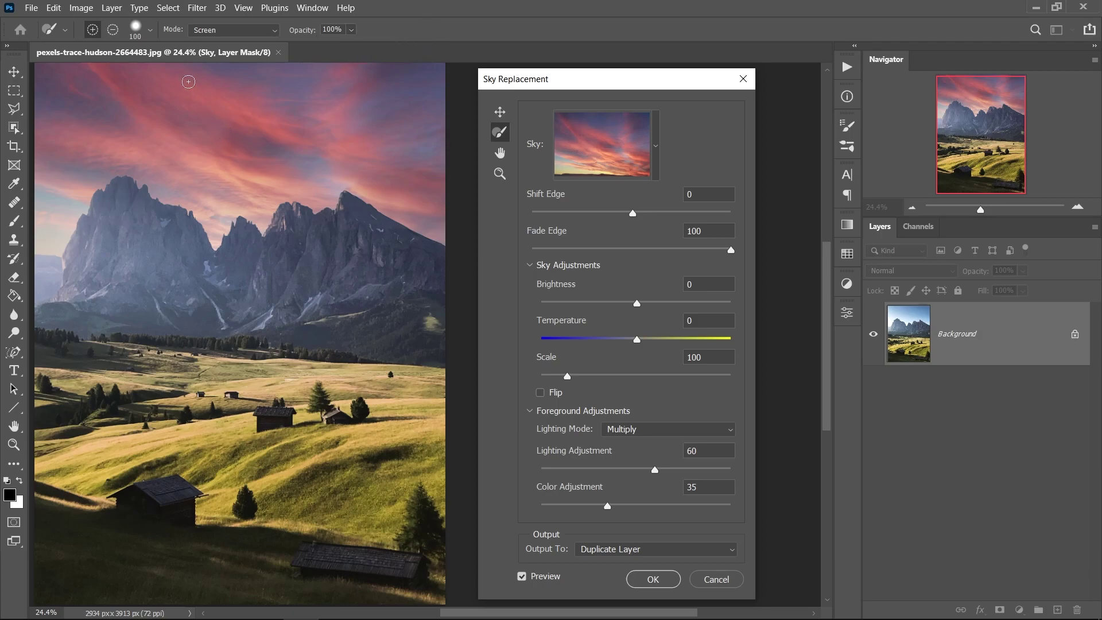
- Try painting sky over the left mountain peak with a 336 px brush at 100% hardness and undo the stroke
{"action": "left_click", "coordinate": [151, 31]}
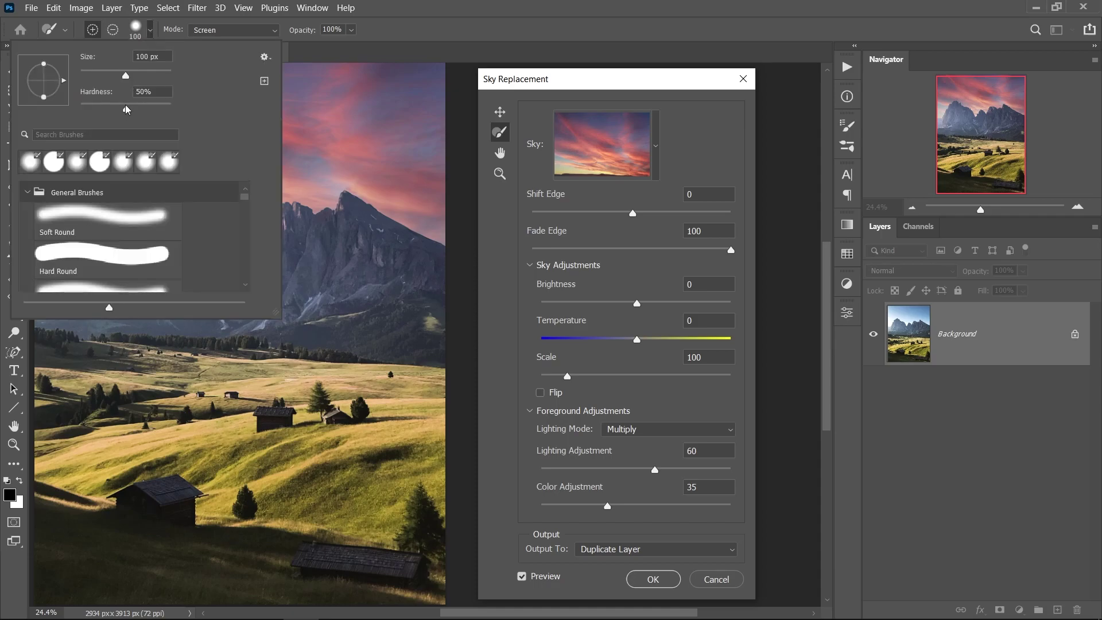
{"action": "left_click_drag", "start_coordinate": [90, 113], "coordinate": [176, 109]}
{"action": "left_click", "coordinate": [342, 48]}
{"action": "mouse_move", "coordinate": [108, 200]}
{"action": "left_mouse_down"}
{"action": "mouse_move", "coordinate": [144, 211]}
{"action": "mouse_move", "coordinate": [83, 202]}
{"action": "mouse_move", "coordinate": [185, 221]}
{"action": "mouse_move", "coordinate": [100, 224]}
{"action": "left_mouse_up"}
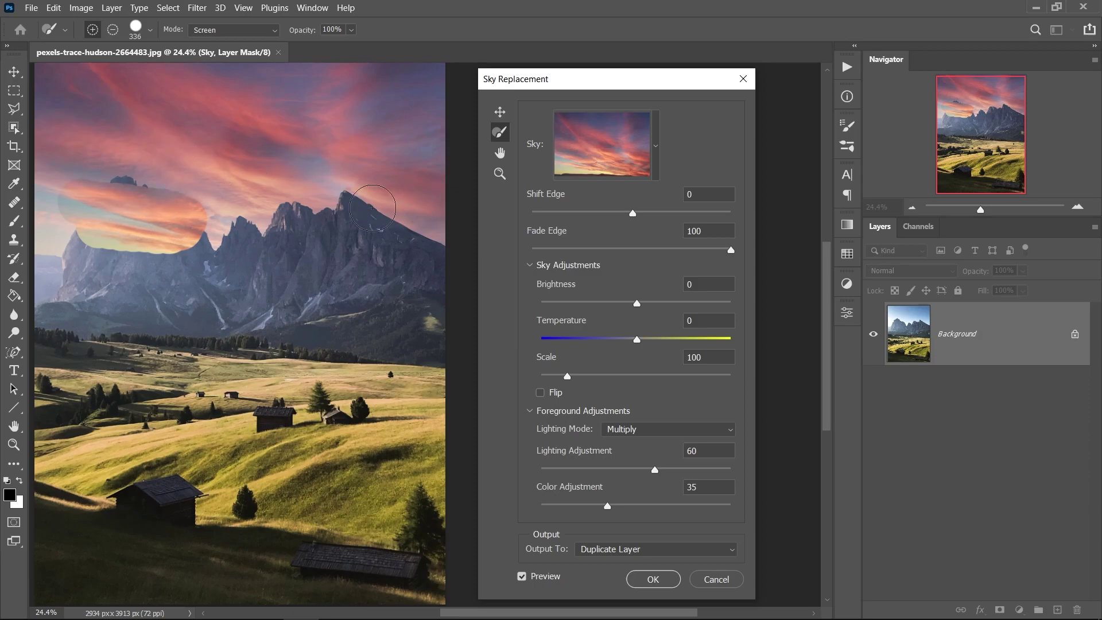
{"action": "key", "text": "ctrl+z"}
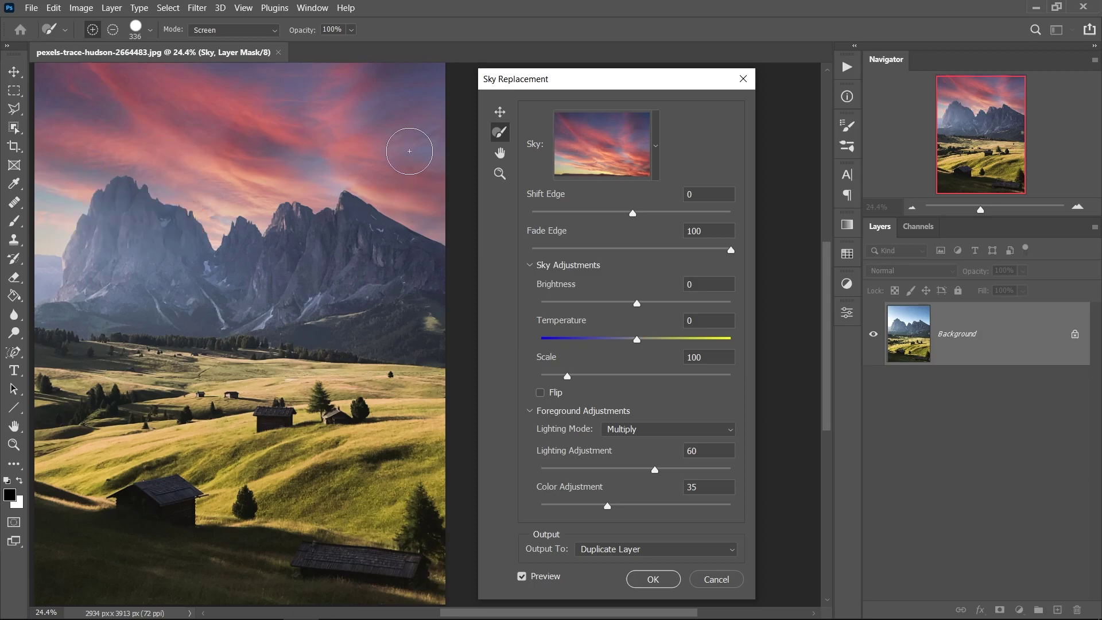
- Lower the brush opacity to 83%, soften its hardness and paint sky over the left mountain peak
{"action": "left_click", "coordinate": [351, 31]}
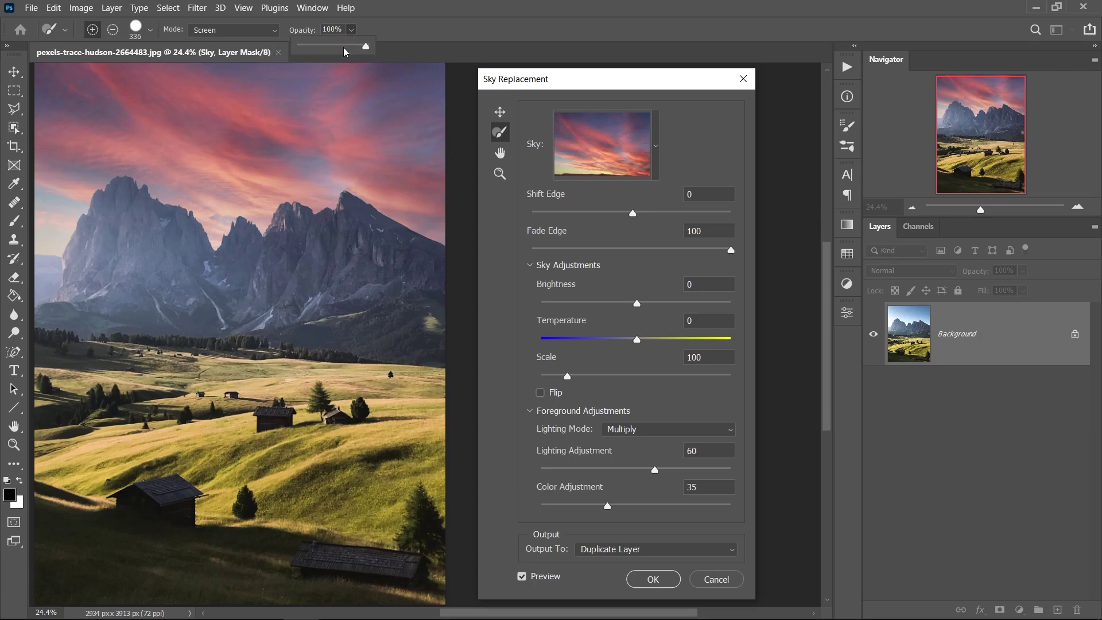
{"action": "left_click_drag", "start_coordinate": [353, 53], "coordinate": [356, 50]}
{"action": "left_click", "coordinate": [149, 30]}
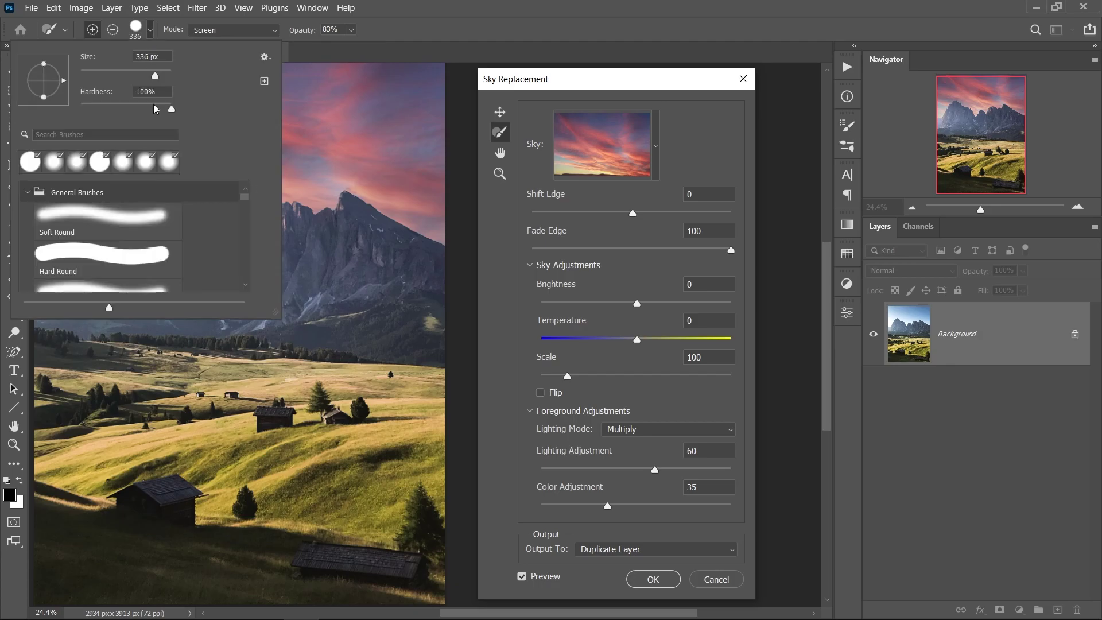
{"action": "mouse_move", "coordinate": [138, 109]}
{"action": "left_mouse_down"}
{"action": "mouse_move", "coordinate": [118, 110]}
{"action": "mouse_move", "coordinate": [129, 110]}
{"action": "left_mouse_up"}
{"action": "key", "text": "Return"}
{"action": "left_click_drag", "start_coordinate": [98, 196], "coordinate": [171, 209]}
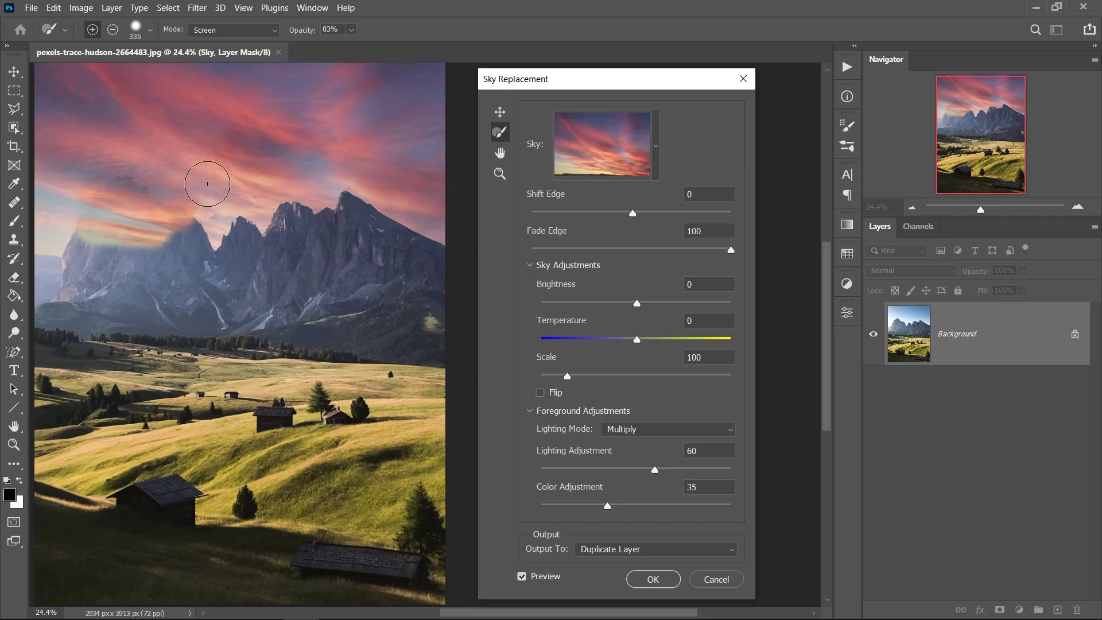
- Set the brush opacity to 54% and paint sky over the middle mountain peaks
{"action": "left_click", "coordinate": [351, 30]}
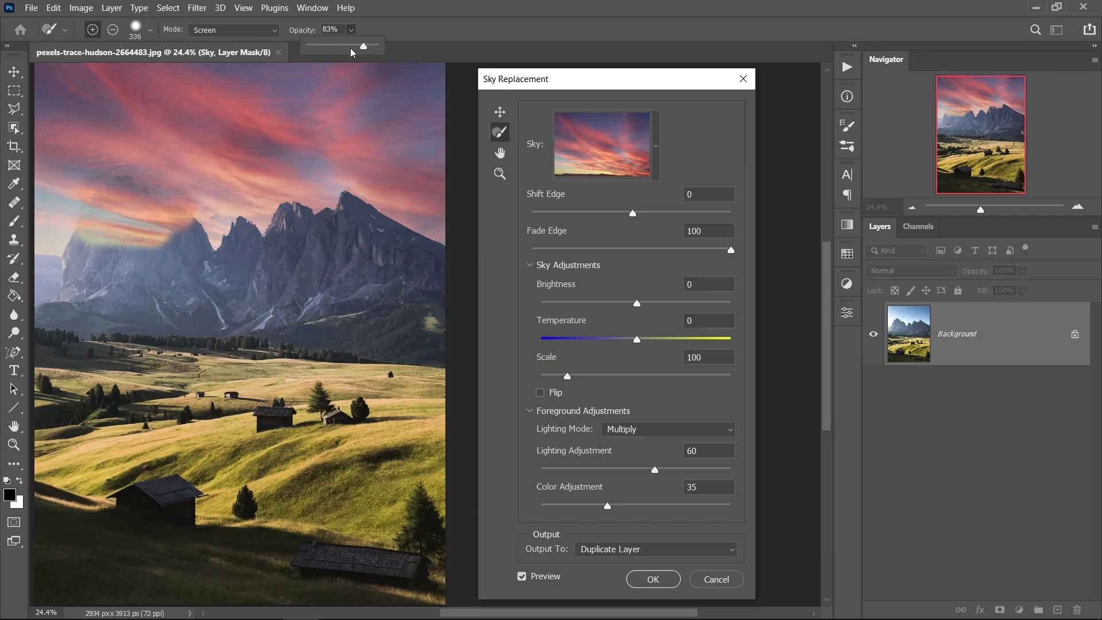
{"action": "left_click_drag", "start_coordinate": [339, 48], "coordinate": [344, 46]}
{"action": "left_click", "coordinate": [376, 34]}
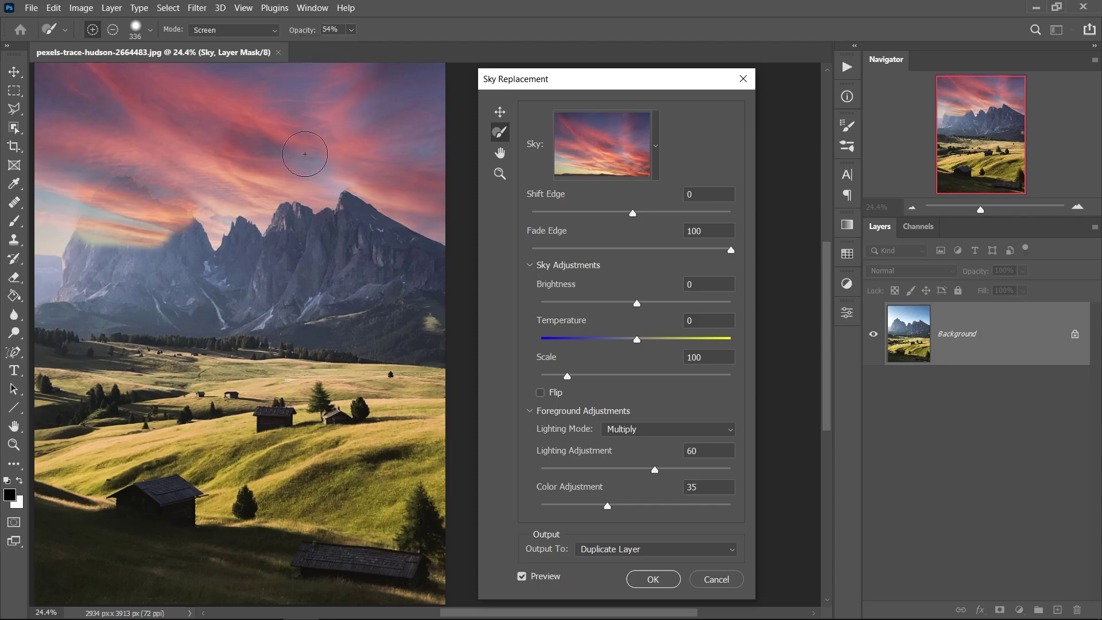
{"action": "mouse_move", "coordinate": [261, 214]}
{"action": "left_mouse_down"}
{"action": "mouse_move", "coordinate": [313, 219]}
{"action": "mouse_move", "coordinate": [241, 222]}
{"action": "left_mouse_up"}
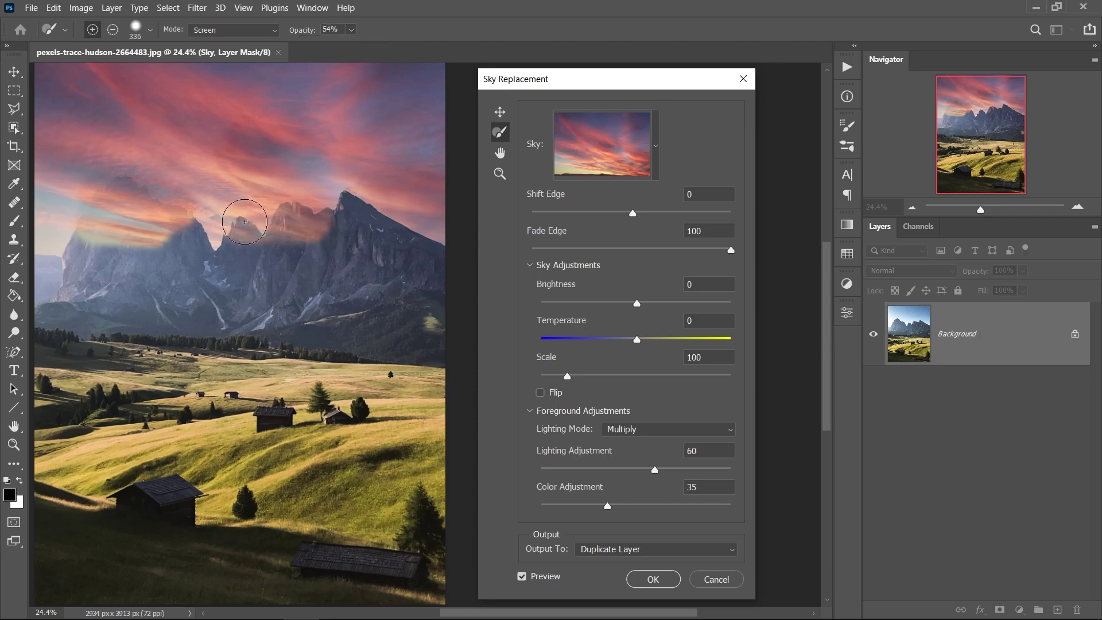
- Reduce the brush hardness and paint sky over the right mountain peak
{"action": "left_click", "coordinate": [150, 30]}
{"action": "left_click_drag", "start_coordinate": [98, 108], "coordinate": [96, 108]}
{"action": "left_click", "coordinate": [393, 36]}
{"action": "mouse_move", "coordinate": [354, 213]}
{"action": "left_mouse_down"}
{"action": "mouse_move", "coordinate": [360, 226]}
{"action": "mouse_move", "coordinate": [317, 236]}
{"action": "mouse_move", "coordinate": [429, 225]}
{"action": "left_mouse_up"}
- Switch the brush to Subtract mode and paint across the mountain peaks to bring them back
{"action": "left_click", "coordinate": [233, 30]}
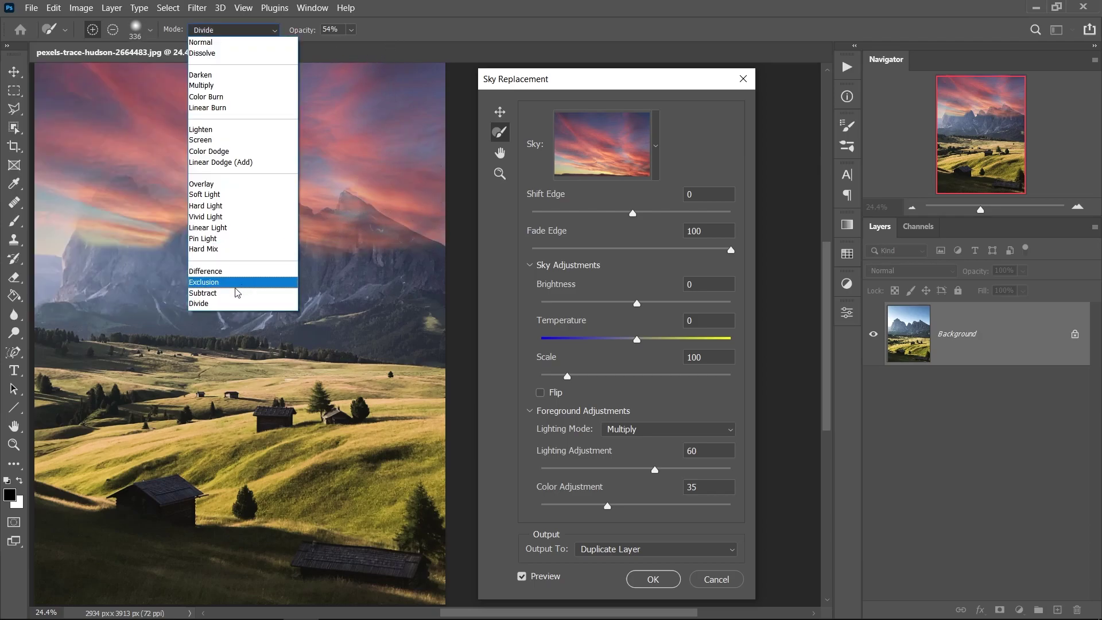
{"action": "left_click", "coordinate": [215, 286]}
{"action": "mouse_move", "coordinate": [172, 249]}
{"action": "left_mouse_down"}
{"action": "mouse_move", "coordinate": [175, 222]}
{"action": "mouse_move", "coordinate": [148, 218]}
{"action": "mouse_move", "coordinate": [190, 240]}
{"action": "mouse_move", "coordinate": [97, 214]}
{"action": "mouse_move", "coordinate": [140, 211]}
{"action": "mouse_move", "coordinate": [97, 203]}
{"action": "mouse_move", "coordinate": [224, 240]}
{"action": "mouse_move", "coordinate": [374, 245]}
{"action": "mouse_move", "coordinate": [413, 189]}
{"action": "left_mouse_up"}
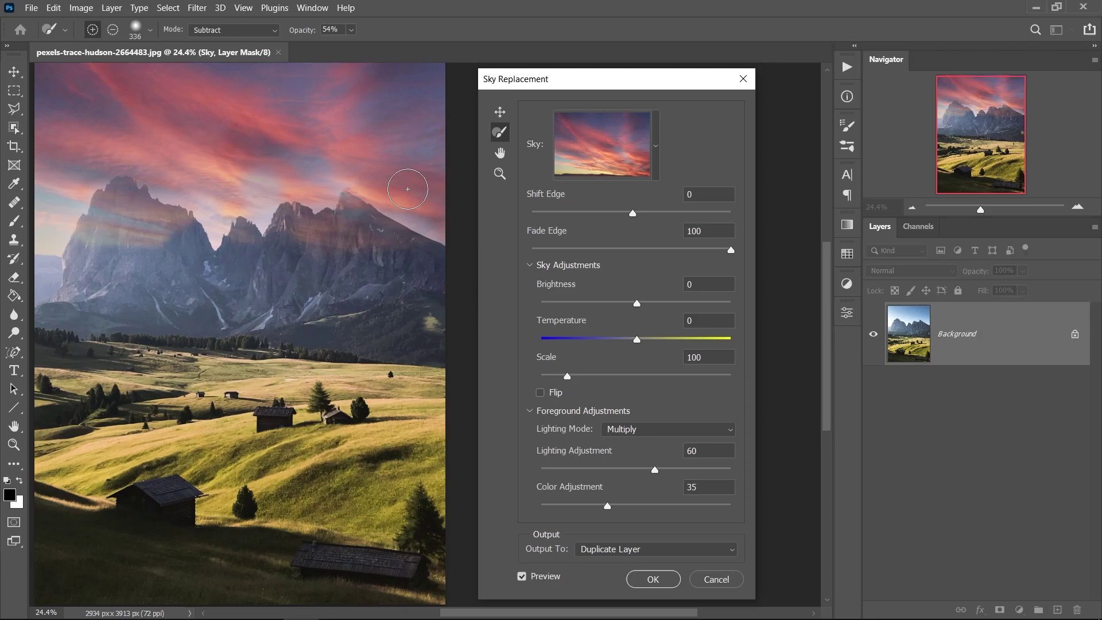
- Raise the brush opacity to 100% and paint in Subtract mode over the middle and left peaks
{"action": "left_click", "coordinate": [354, 32]}
{"action": "left_click_drag", "start_coordinate": [365, 47], "coordinate": [474, 47]}
{"action": "left_click", "coordinate": [453, 26]}
{"action": "mouse_move", "coordinate": [243, 224]}
{"action": "left_mouse_down"}
{"action": "mouse_move", "coordinate": [250, 148]}
{"action": "mouse_move", "coordinate": [305, 165]}
{"action": "mouse_move", "coordinate": [253, 236]}
{"action": "mouse_move", "coordinate": [276, 197]}
{"action": "mouse_move", "coordinate": [263, 152]}
{"action": "mouse_move", "coordinate": [263, 204]}
{"action": "mouse_move", "coordinate": [215, 177]}
{"action": "mouse_move", "coordinate": [208, 244]}
{"action": "mouse_move", "coordinate": [215, 202]}
{"action": "left_mouse_up"}
- Try painting sky across the middle and right peaks in Screen mode and undo the brush strokes
{"action": "left_click", "coordinate": [233, 30]}
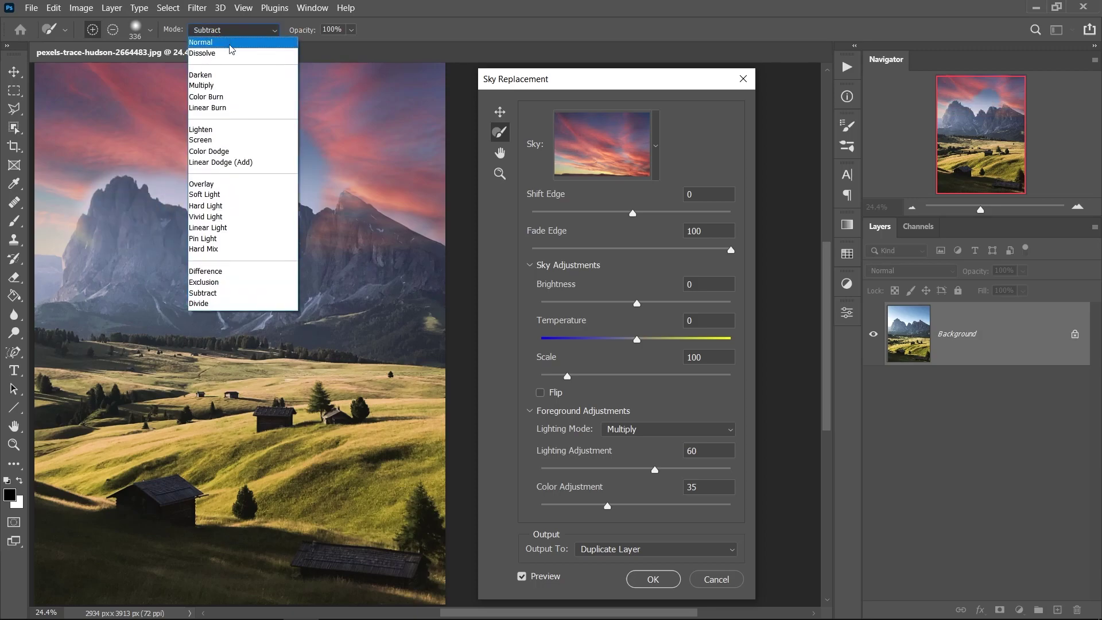
{"action": "left_click", "coordinate": [270, 151]}
{"action": "mouse_move", "coordinate": [230, 135]}
{"action": "left_mouse_down"}
{"action": "mouse_move", "coordinate": [288, 140]}
{"action": "mouse_move", "coordinate": [256, 167]}
{"action": "mouse_move", "coordinate": [266, 120]}
{"action": "mouse_move", "coordinate": [324, 151]}
{"action": "mouse_move", "coordinate": [309, 184]}
{"action": "mouse_move", "coordinate": [244, 172]}
{"action": "mouse_move", "coordinate": [199, 181]}
{"action": "mouse_move", "coordinate": [257, 209]}
{"action": "mouse_move", "coordinate": [194, 218]}
{"action": "mouse_move", "coordinate": [169, 182]}
{"action": "mouse_move", "coordinate": [125, 172]}
{"action": "mouse_move", "coordinate": [219, 222]}
{"action": "mouse_move", "coordinate": [364, 188]}
{"action": "mouse_move", "coordinate": [410, 203]}
{"action": "left_mouse_up"}
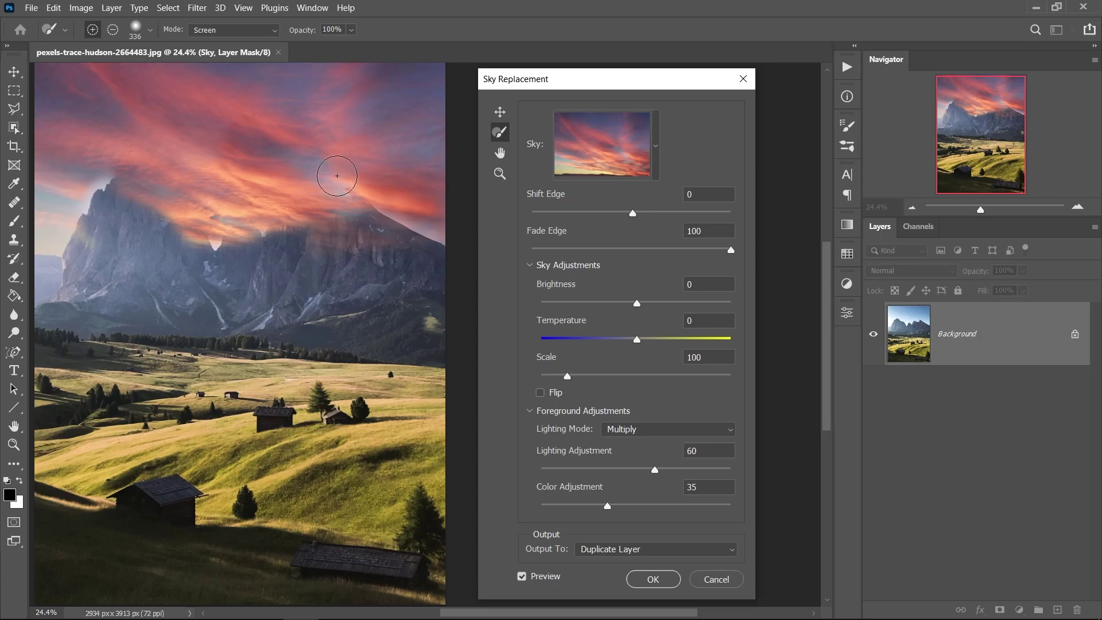
{"action": "key", "text": "ctrl+z"}
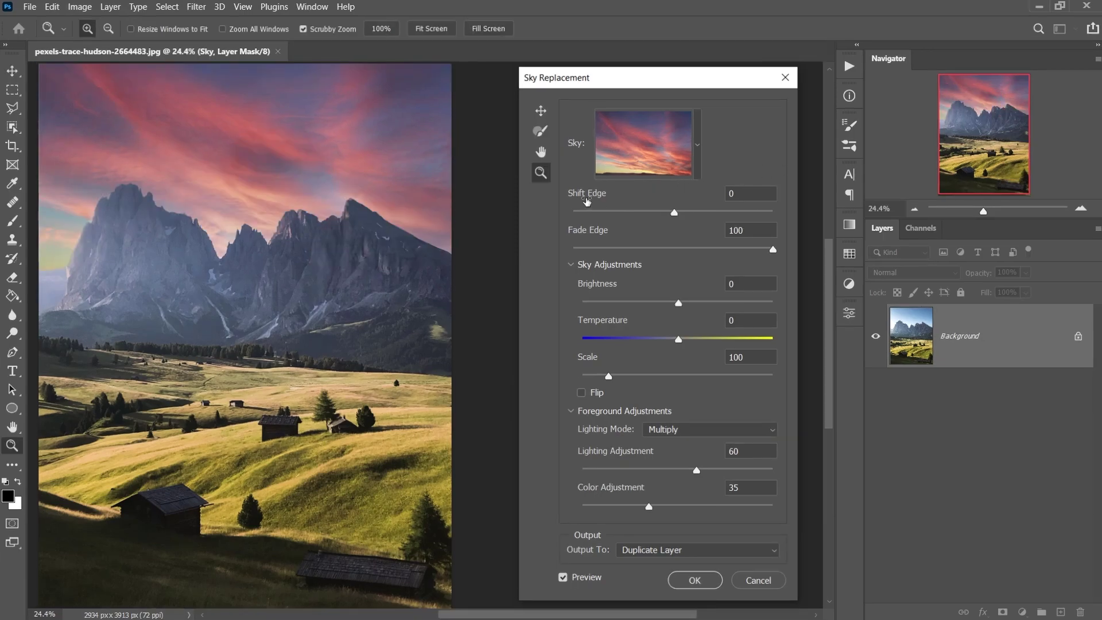
- Try Shift Edge at -100 and 100 and Fade Edge at 0, restoring them to 0 and 100 respectively
{"action": "left_click_drag", "start_coordinate": [674, 215], "coordinate": [537, 204]}
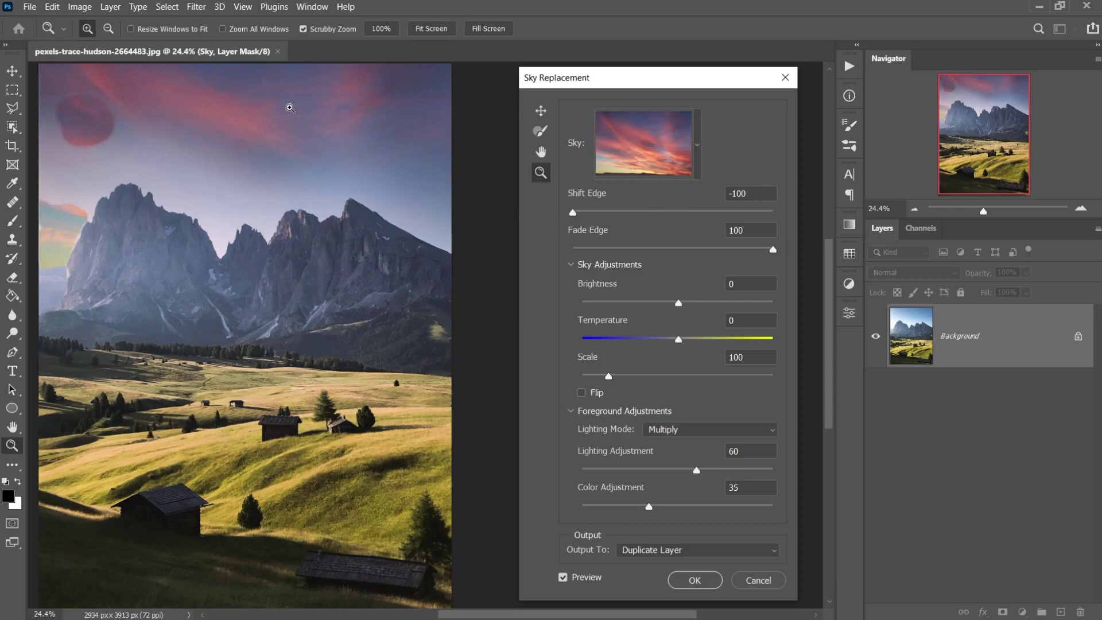
{"action": "left_click_drag", "start_coordinate": [574, 214], "coordinate": [825, 224]}
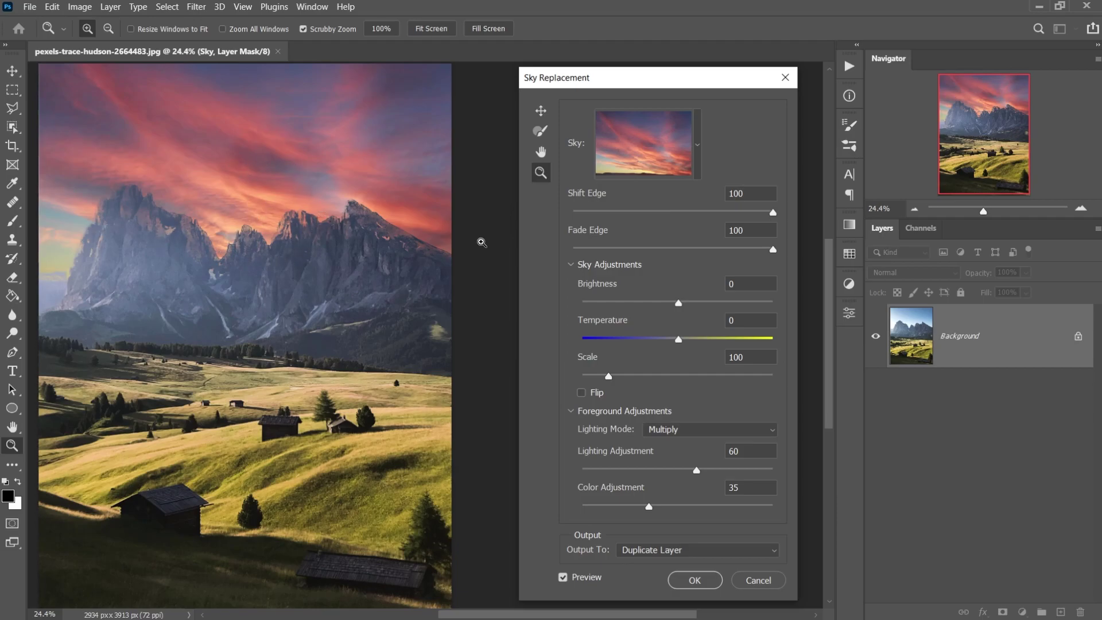
{"action": "left_click", "coordinate": [663, 212]}
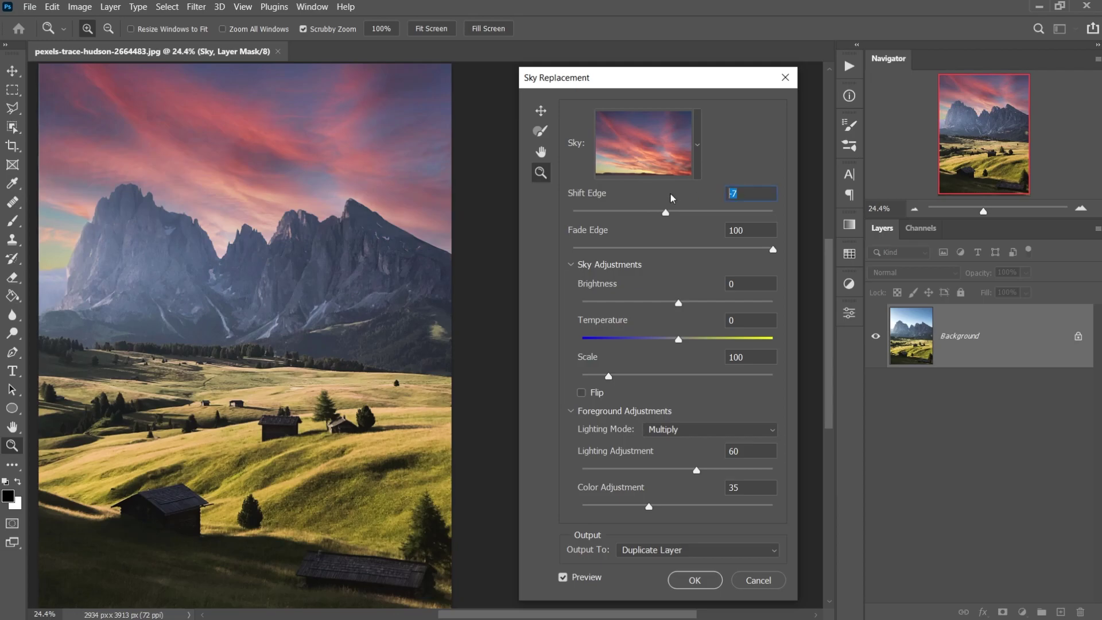
{"action": "type", "text": "0"}
{"action": "left_click_drag", "start_coordinate": [773, 252], "coordinate": [511, 227]}
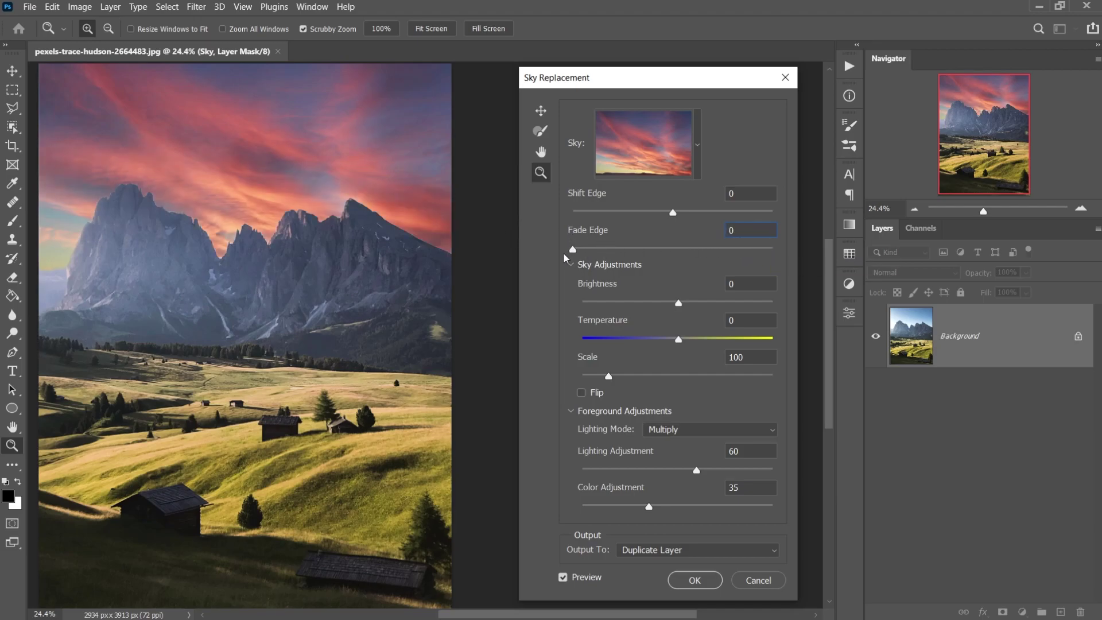
{"action": "left_click_drag", "start_coordinate": [573, 250], "coordinate": [799, 254]}
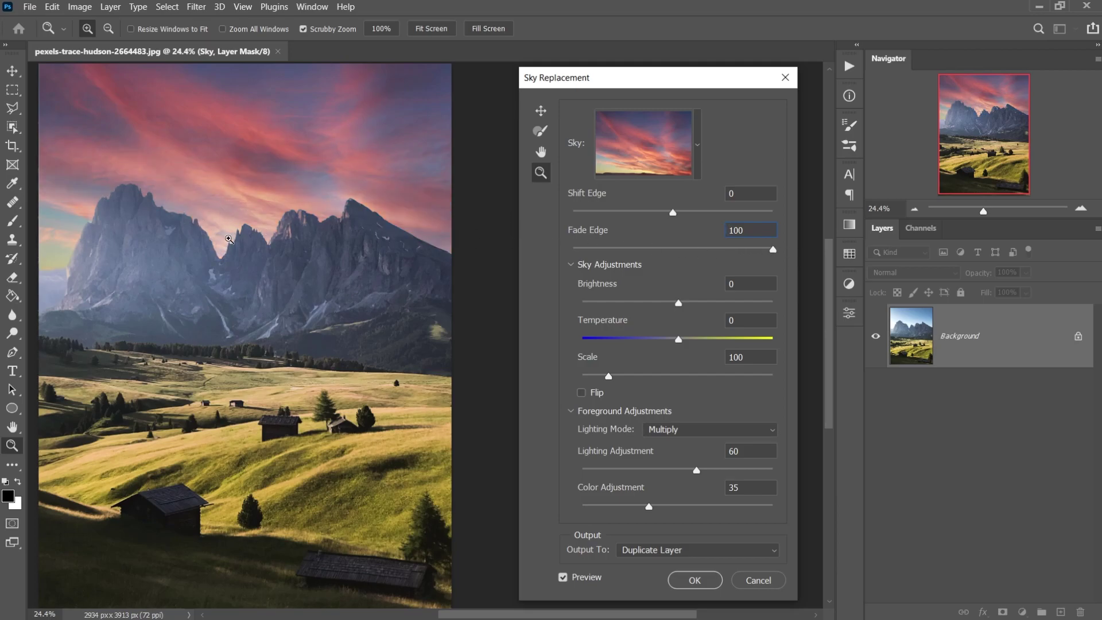
- Try the sky Brightness at -100 and Temperature at 100, and return both to 0
{"action": "left_click", "coordinate": [679, 304]}
{"action": "left_click_drag", "start_coordinate": [603, 303], "coordinate": [579, 298]}
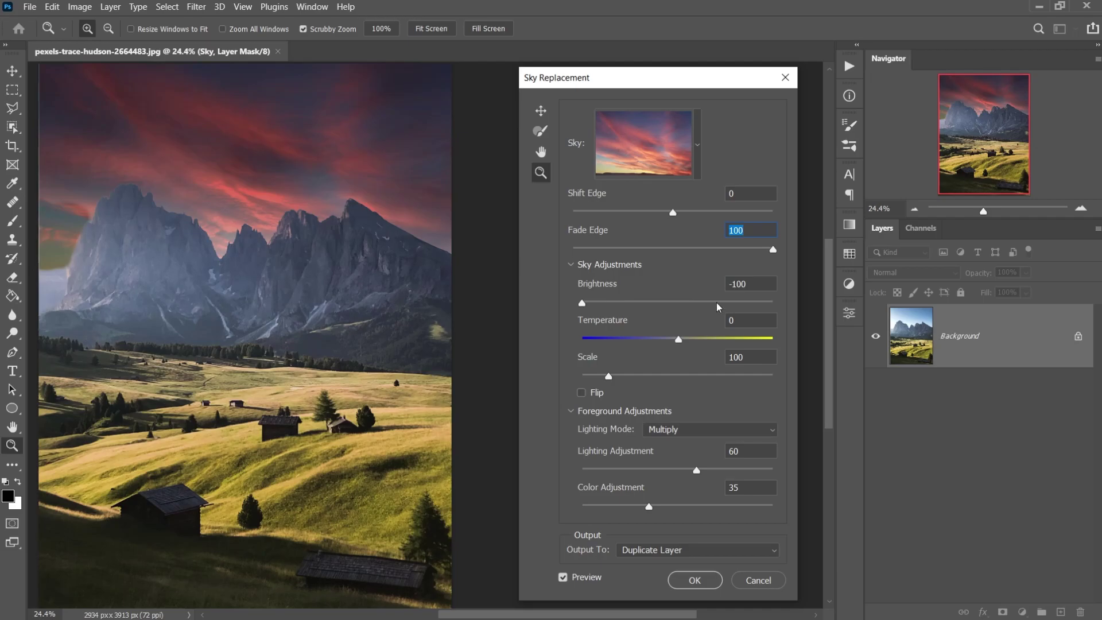
{"action": "left_click_drag", "start_coordinate": [679, 344], "coordinate": [807, 342]}
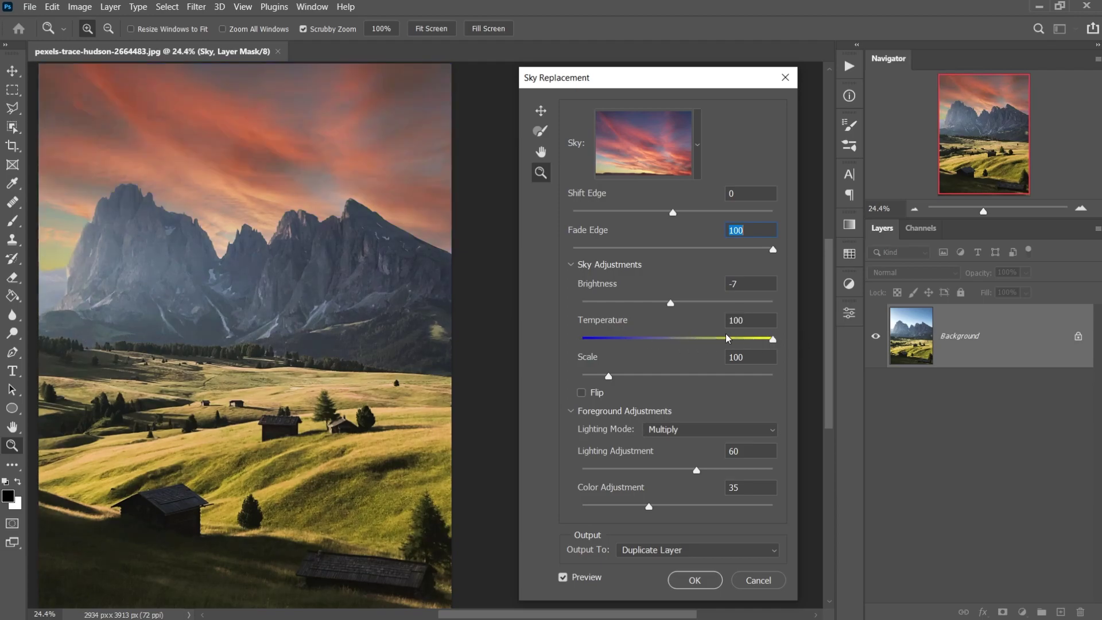
{"action": "left_click_drag", "start_coordinate": [687, 335], "coordinate": [680, 340]}
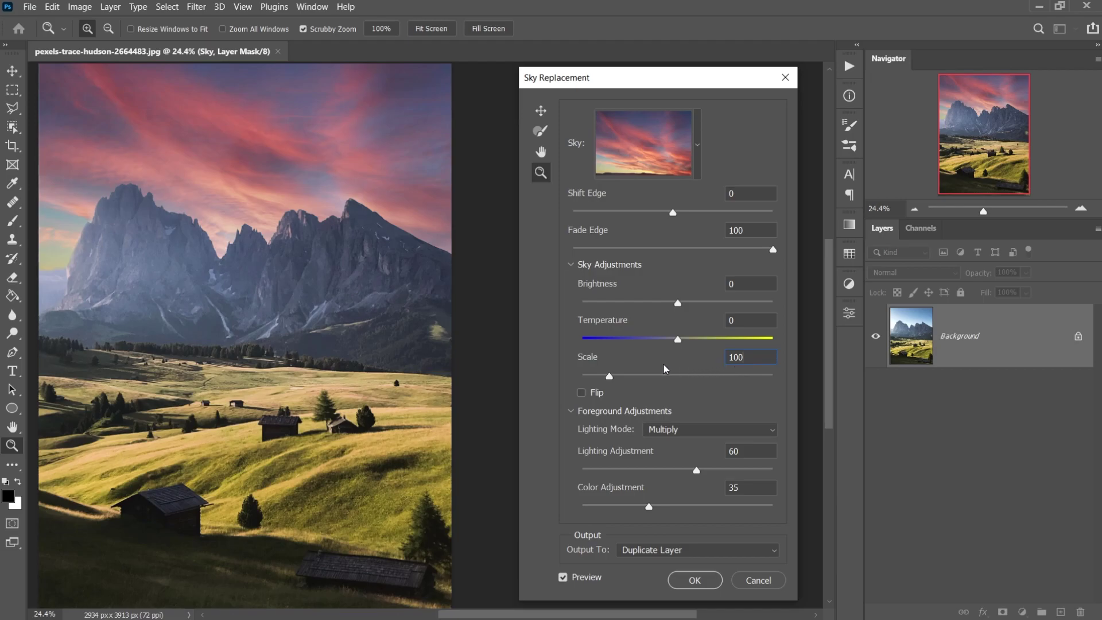
- Try the sky Scale at 400 and 50, and set it to 190
{"action": "left_click_drag", "start_coordinate": [608, 377], "coordinate": [653, 376]}
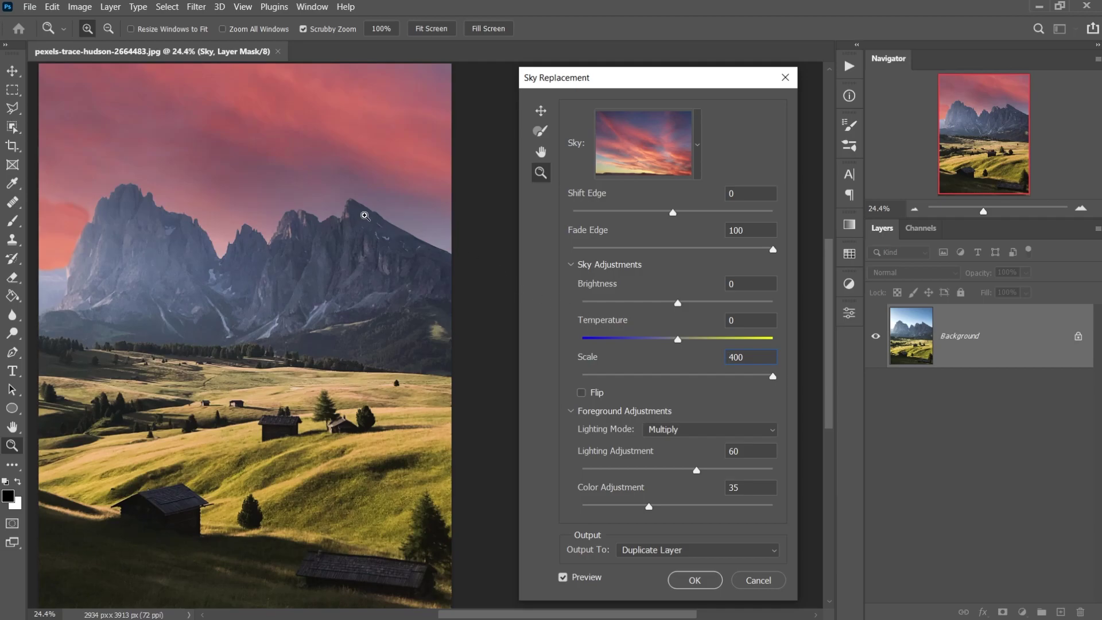
{"action": "left_click", "coordinate": [625, 372]}
{"action": "type", "text": "50"}
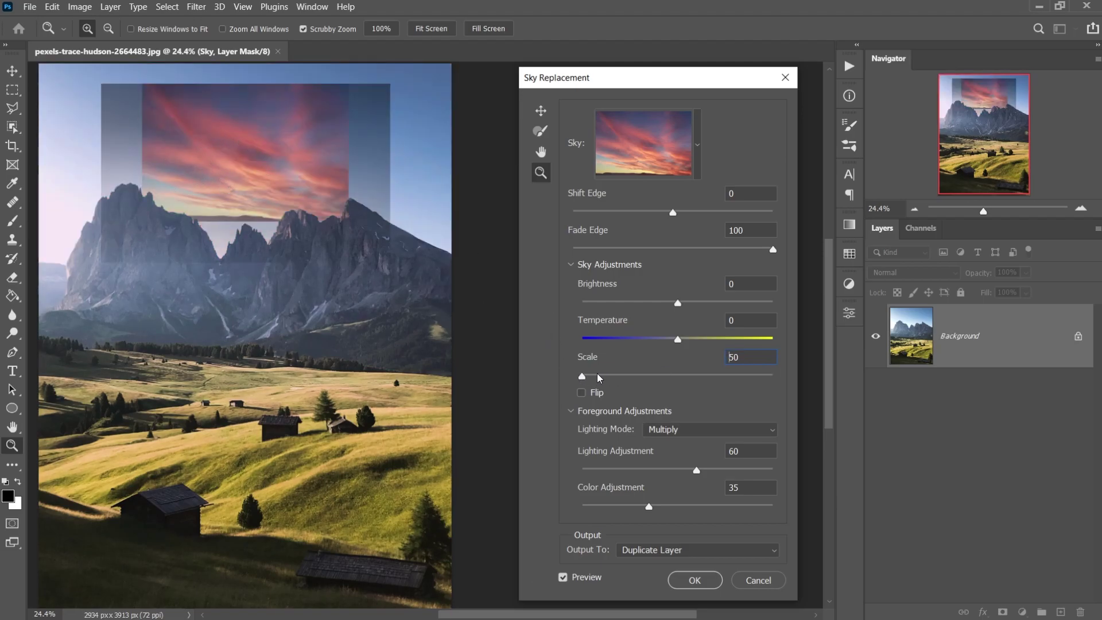
{"action": "left_click_drag", "start_coordinate": [643, 381], "coordinate": [660, 380]}
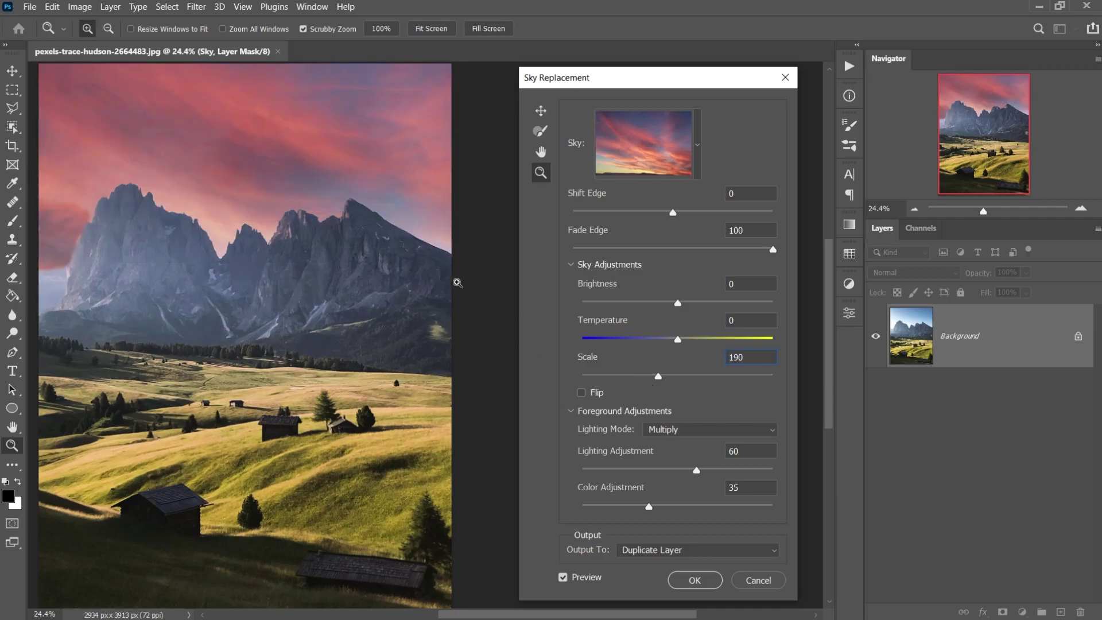
- Set the sky Scale to 145 and move the replacement sky upward above the mountain peaks
{"action": "left_click", "coordinate": [635, 375]}
{"action": "left_click", "coordinate": [541, 111]}
{"action": "left_click_drag", "start_coordinate": [206, 210], "coordinate": [217, 106]}
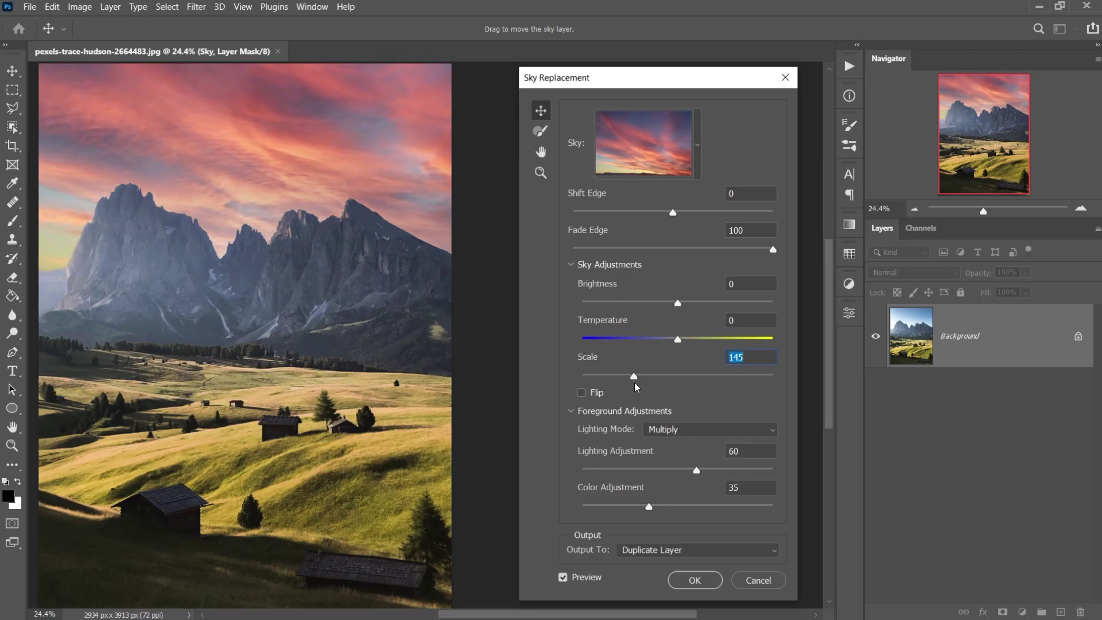
- Try the sky Flip option and the Lighting Mode choices, leaving Flip off and the mode at Multiply
{"action": "left_click", "coordinate": [581, 393]}
{"action": "left_click", "coordinate": [674, 433]}
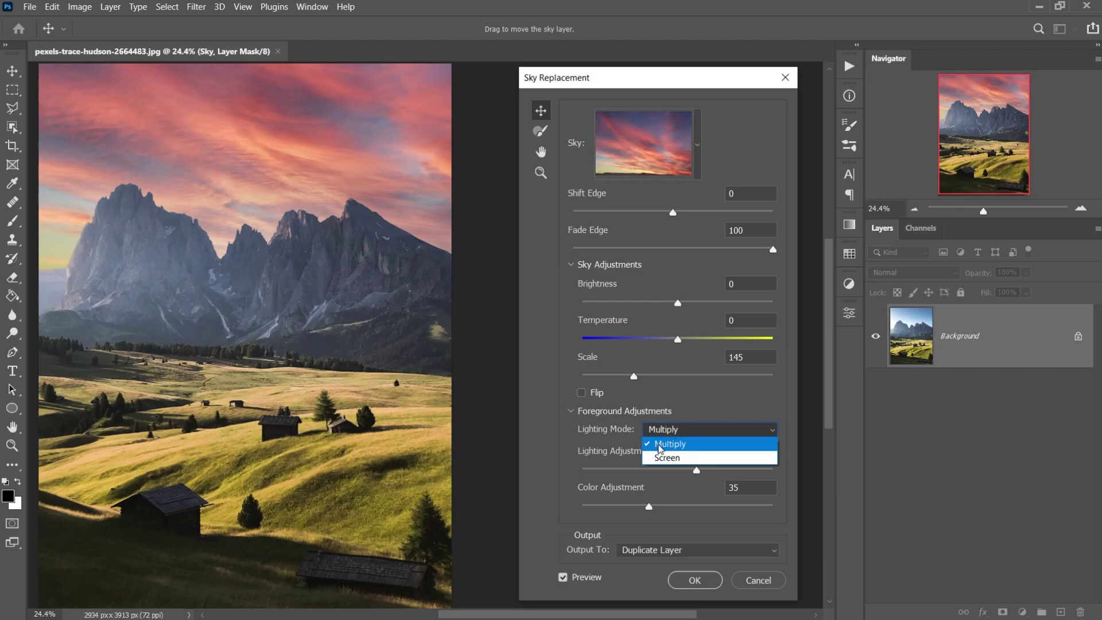
{"action": "left_click", "coordinate": [660, 443]}
{"action": "left_click", "coordinate": [660, 429]}
{"action": "left_click", "coordinate": [659, 459]}
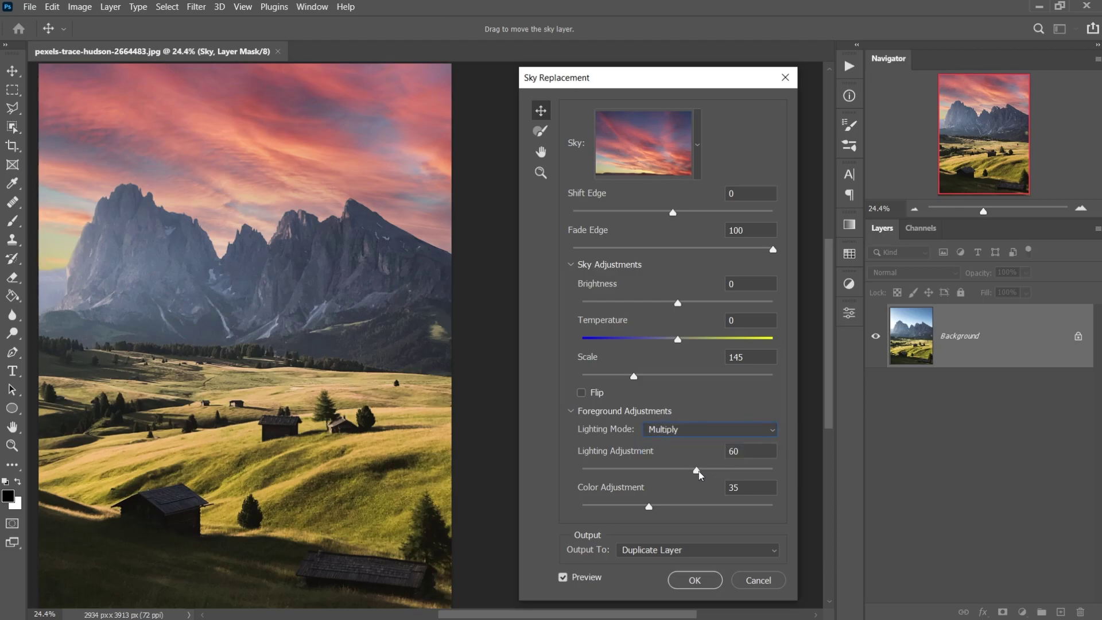
- Try the foreground Lighting Adjustment at 0 and 100, and set it to 40
{"action": "left_click_drag", "start_coordinate": [699, 473], "coordinate": [493, 449]}
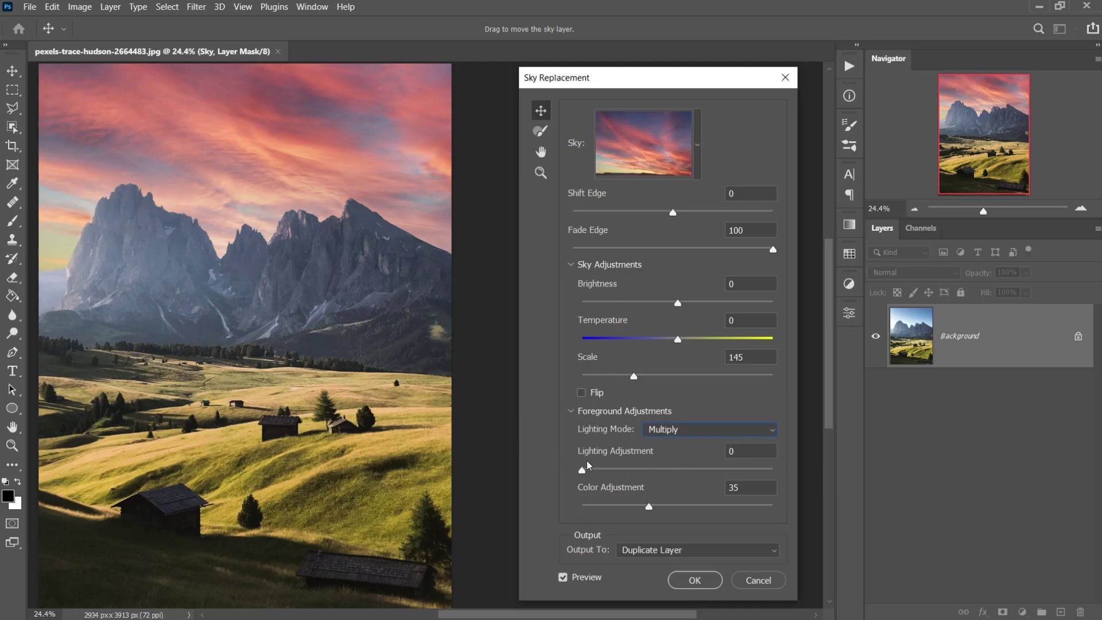
{"action": "left_click_drag", "start_coordinate": [583, 472], "coordinate": [806, 459]}
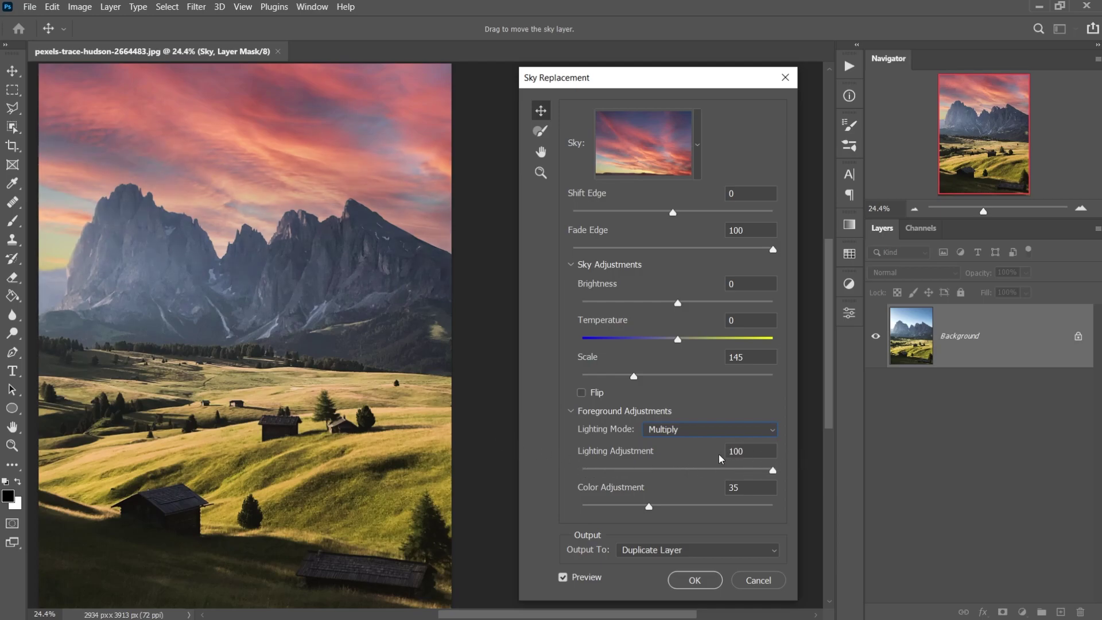
{"action": "left_click_drag", "start_coordinate": [670, 471], "coordinate": [658, 470]}
- Try Color Adjustment at 94, set it to 69, and compare the result with the original photo
{"action": "left_click_drag", "start_coordinate": [651, 510], "coordinate": [763, 504]}
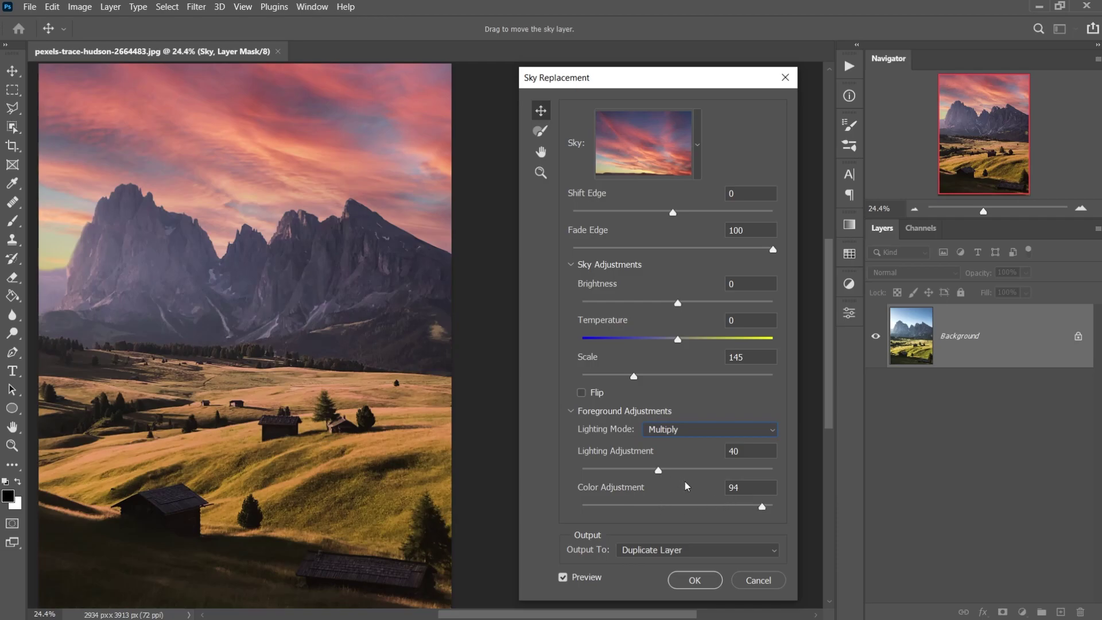
{"action": "left_click", "coordinate": [676, 505]}
{"action": "left_click_drag", "start_coordinate": [675, 508], "coordinate": [714, 505]}
{"action": "left_click", "coordinate": [562, 578]}
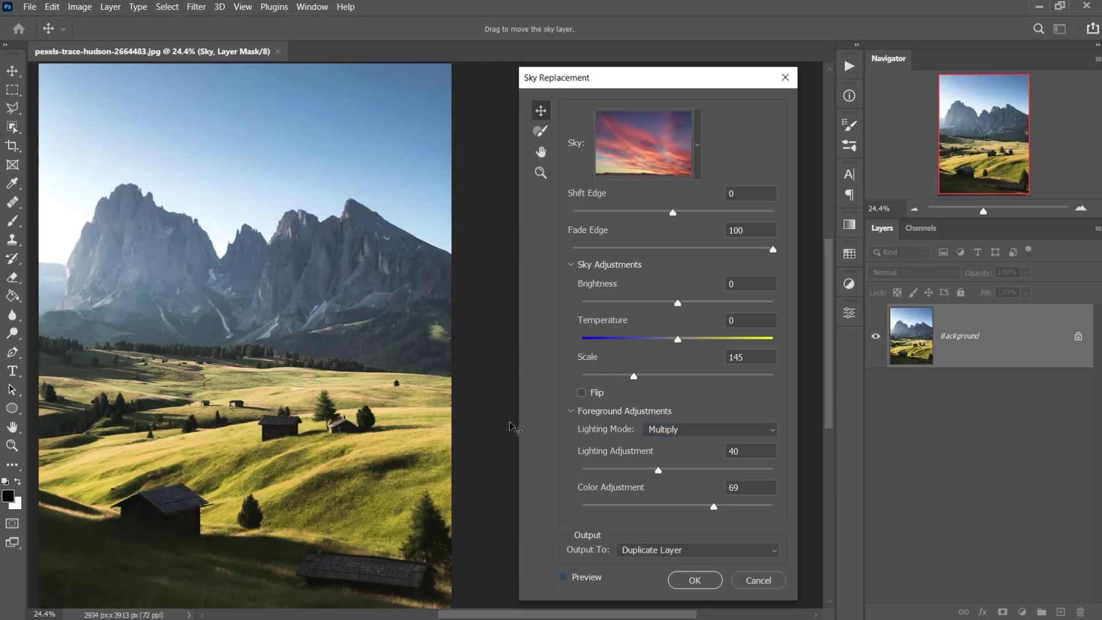
{"action": "left_click", "coordinate": [565, 578]}
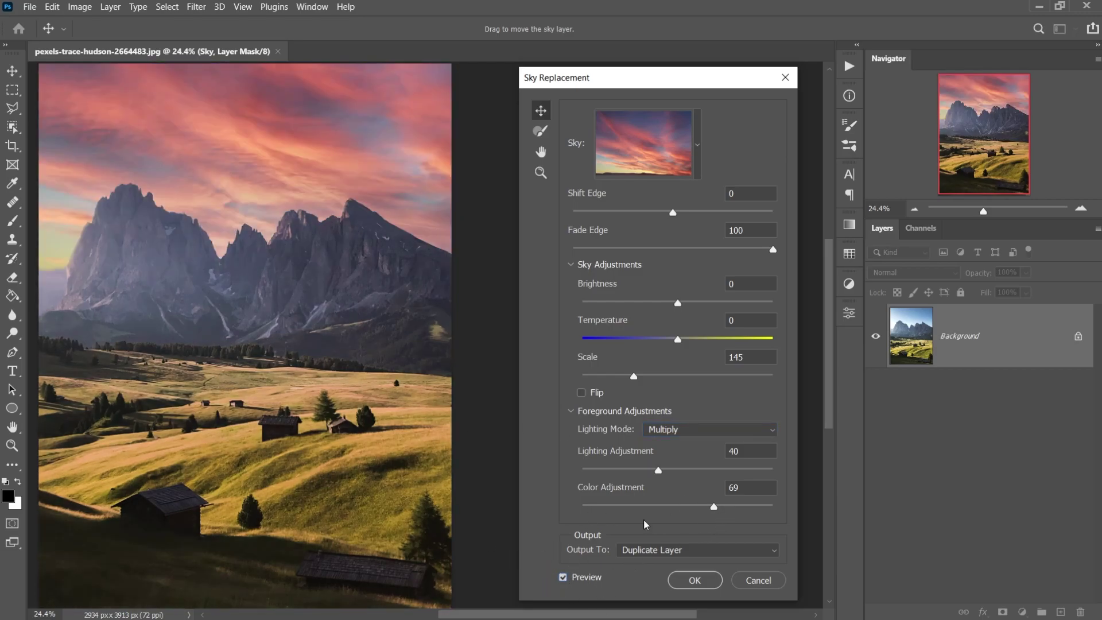
- Output the sky replacement to Duplicate Layer and apply it
{"action": "left_click", "coordinate": [648, 551]}
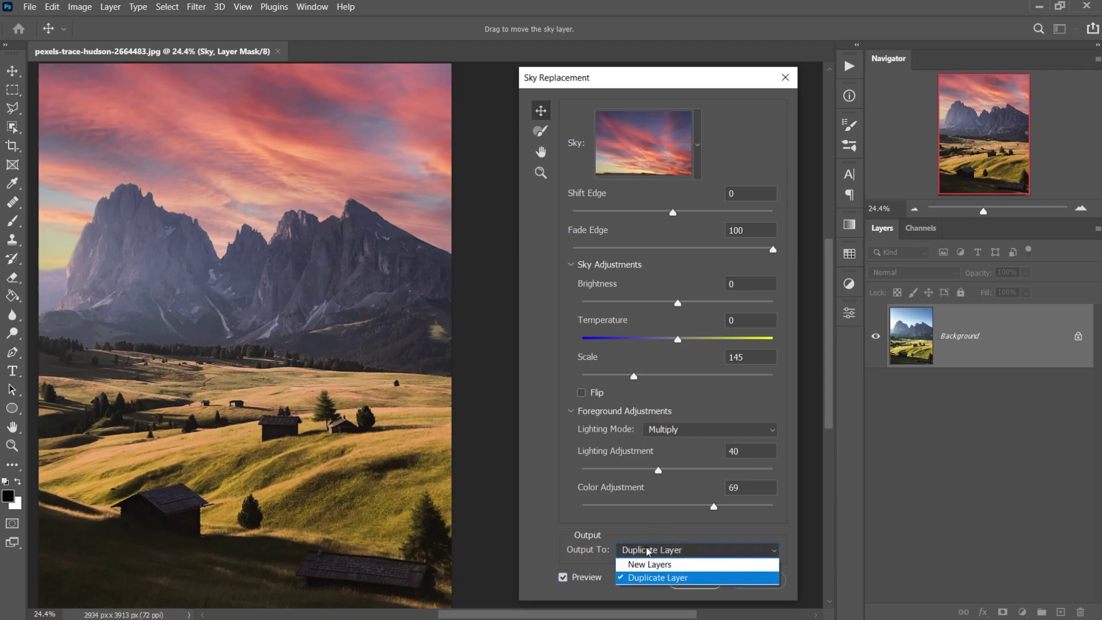
{"action": "left_click", "coordinate": [647, 578]}
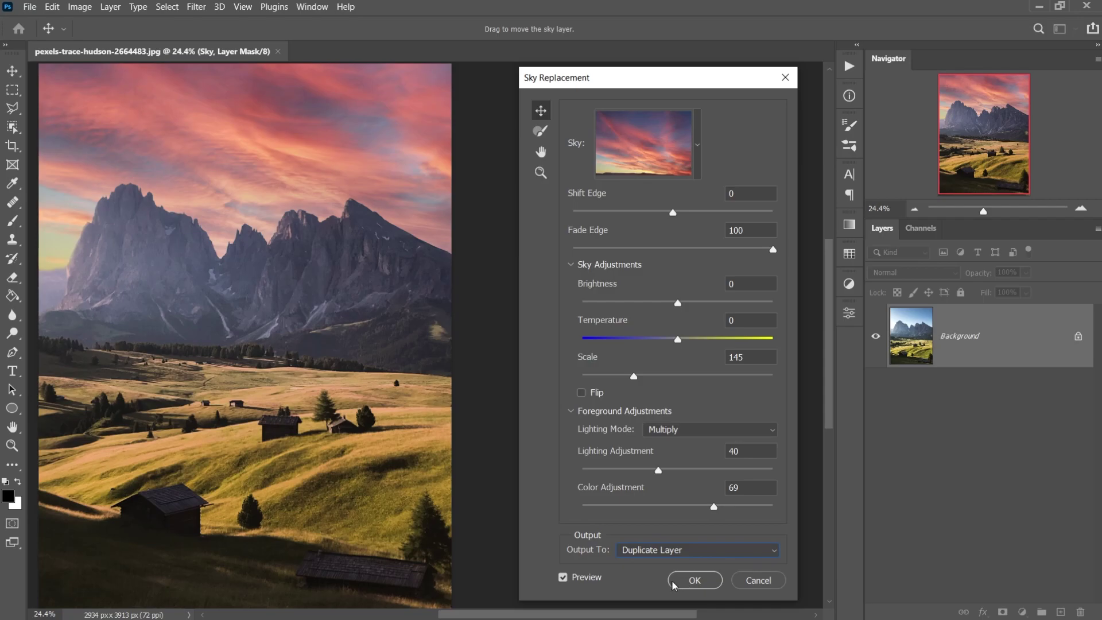
{"action": "left_click", "coordinate": [695, 580]}
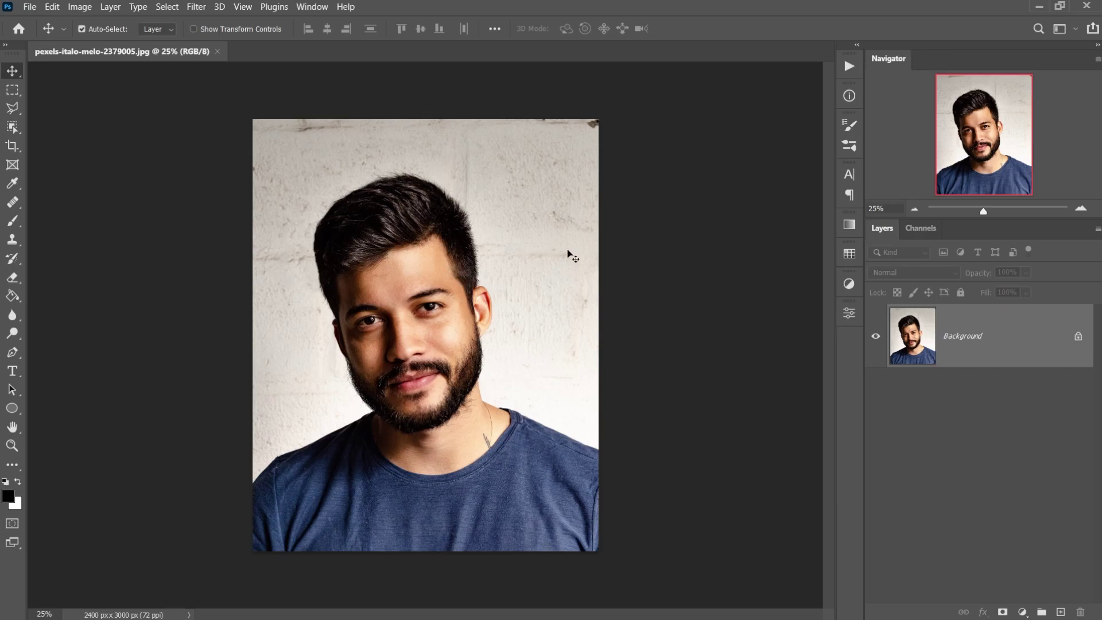
- Open Neural Filters for the portrait photo, and download and enable the Skin Smoothing filter
{"action": "left_click", "coordinate": [195, 7]}
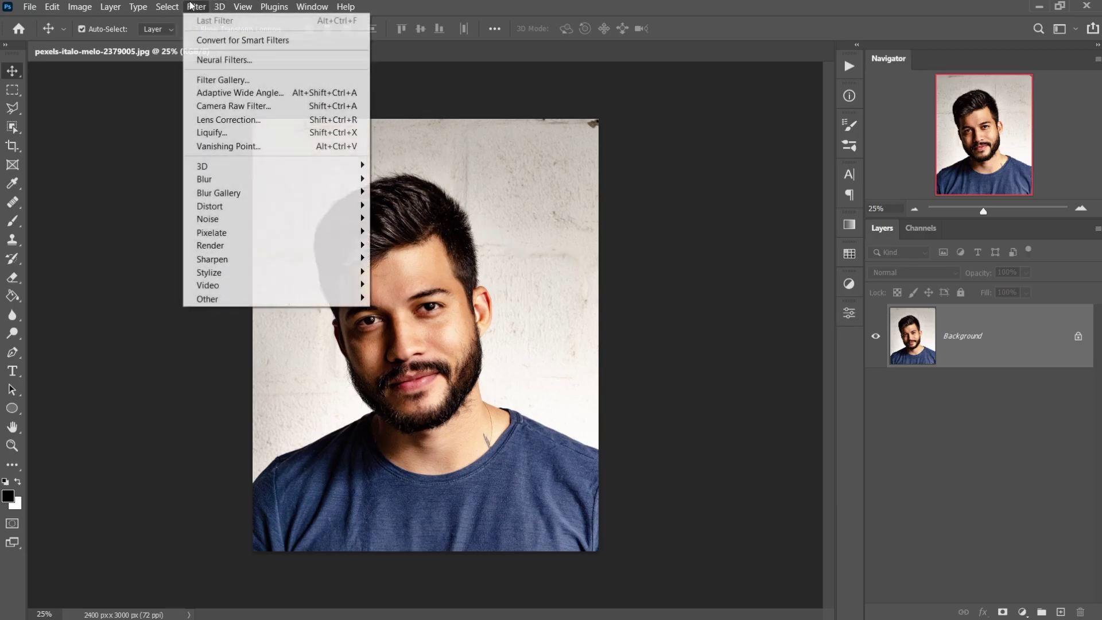
{"action": "left_click", "coordinate": [229, 60]}
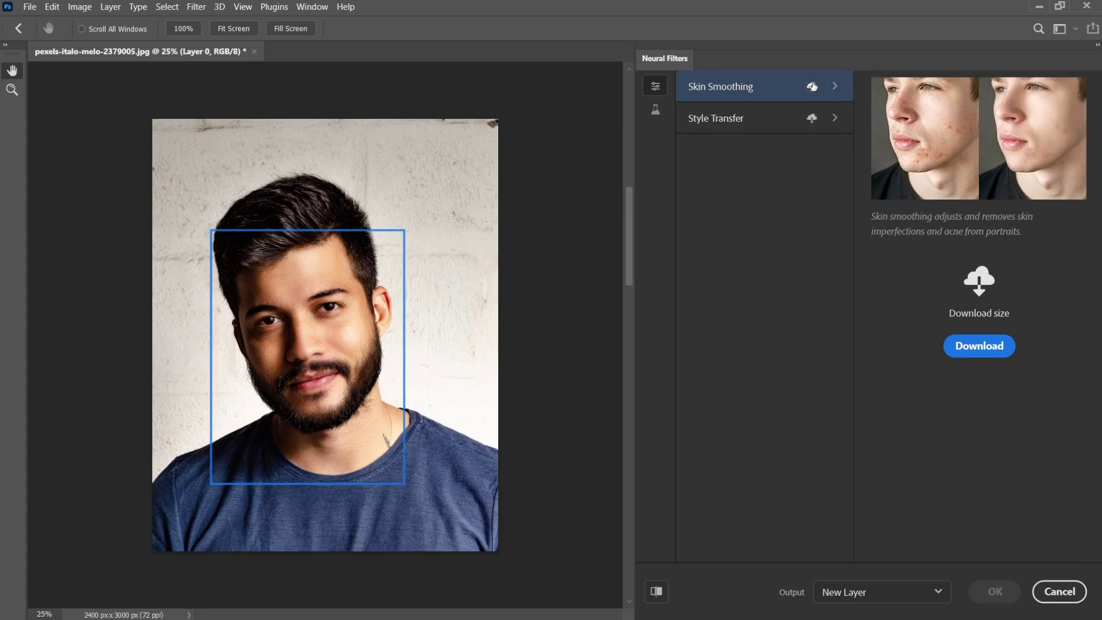
{"action": "left_click", "coordinate": [812, 86]}
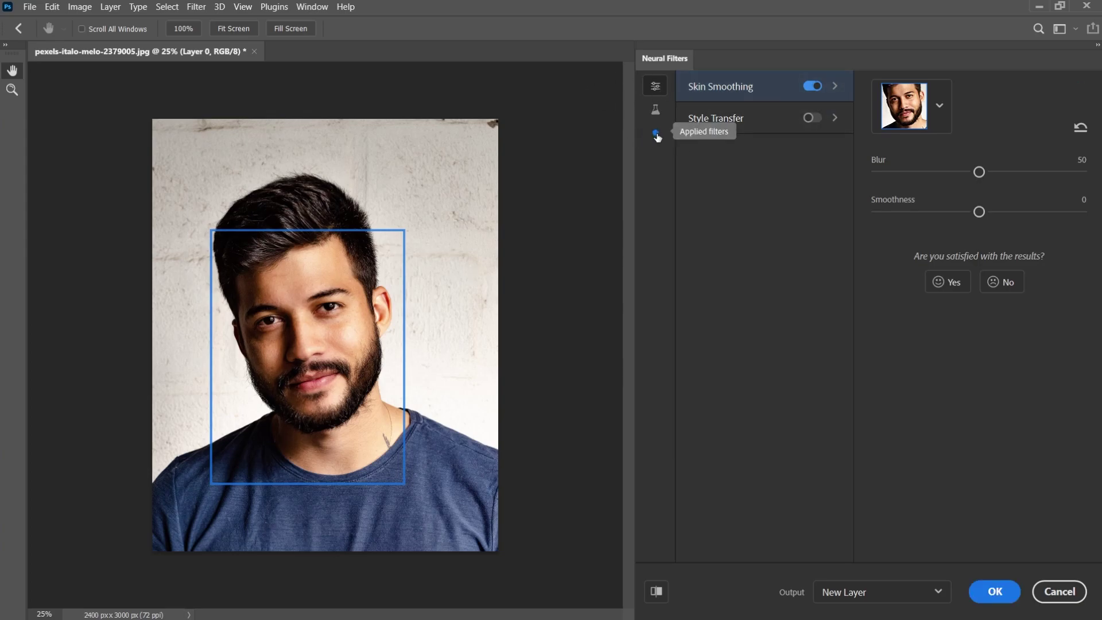
- Try Skin Smoothing on the face with Blur at 0 and 100, and increase Smoothness
{"action": "scroll", "coordinate": [326, 324], "scroll_direction": "up", "scroll_amount": 2}
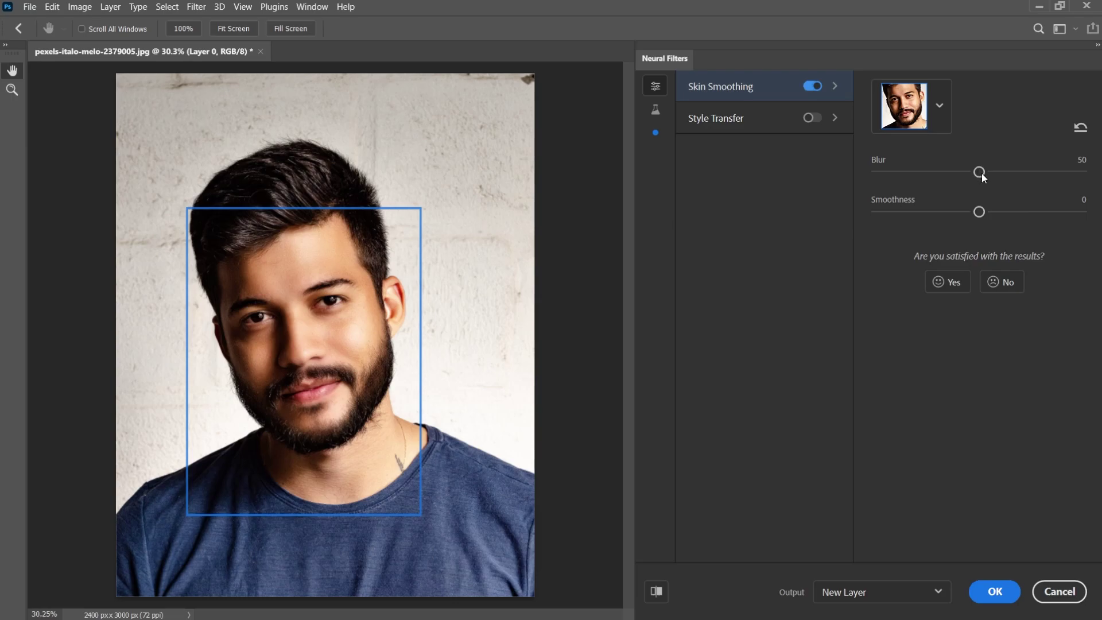
{"action": "left_click_drag", "start_coordinate": [982, 174], "coordinate": [889, 170]}
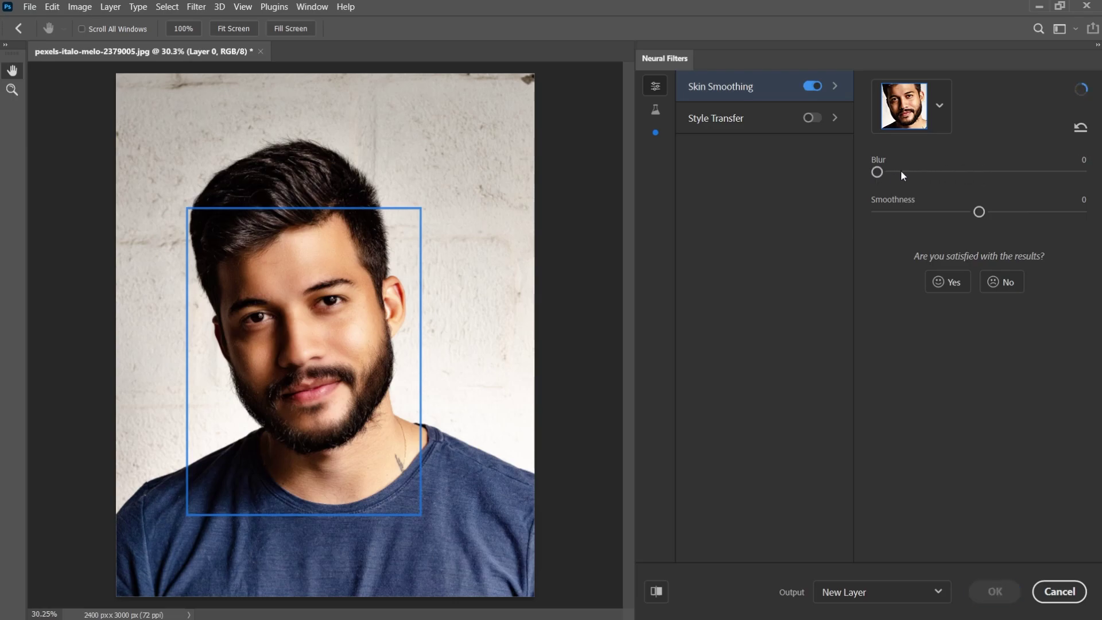
{"action": "left_click_drag", "start_coordinate": [874, 174], "coordinate": [1082, 173]}
{"action": "scroll", "coordinate": [271, 287], "scroll_direction": "up", "scroll_amount": 7}
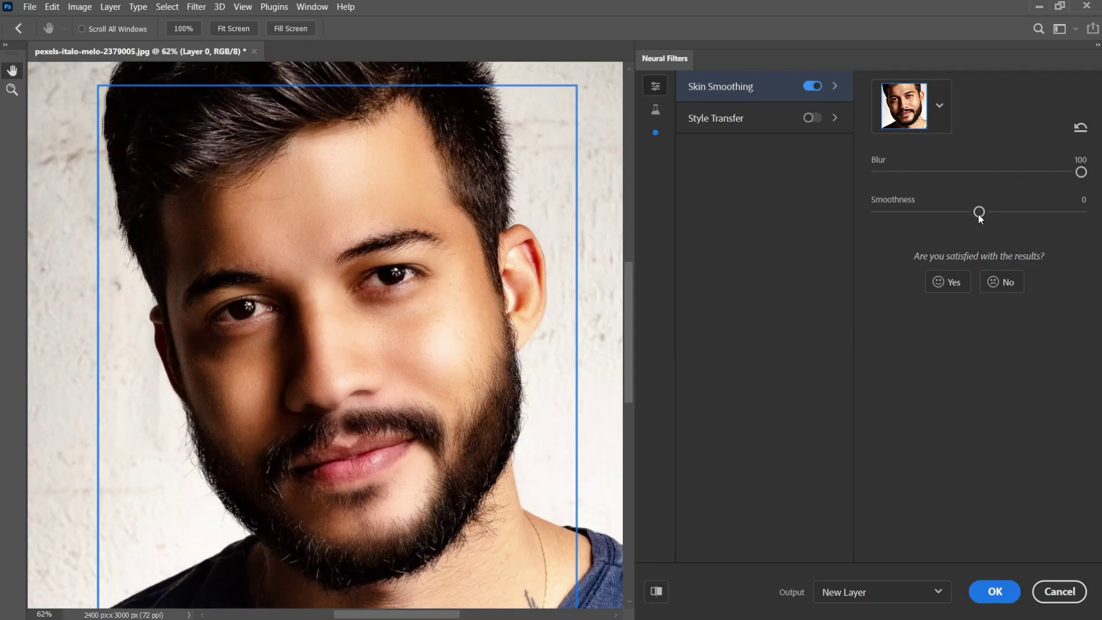
{"action": "left_click_drag", "start_coordinate": [1024, 207], "coordinate": [1026, 210]}
- Compare the smoothed portrait with the original, and reset and turn off Skin Smoothing
{"action": "left_click", "coordinate": [660, 593]}
{"action": "left_click", "coordinate": [660, 593]}
{"action": "left_click", "coordinate": [1081, 129]}
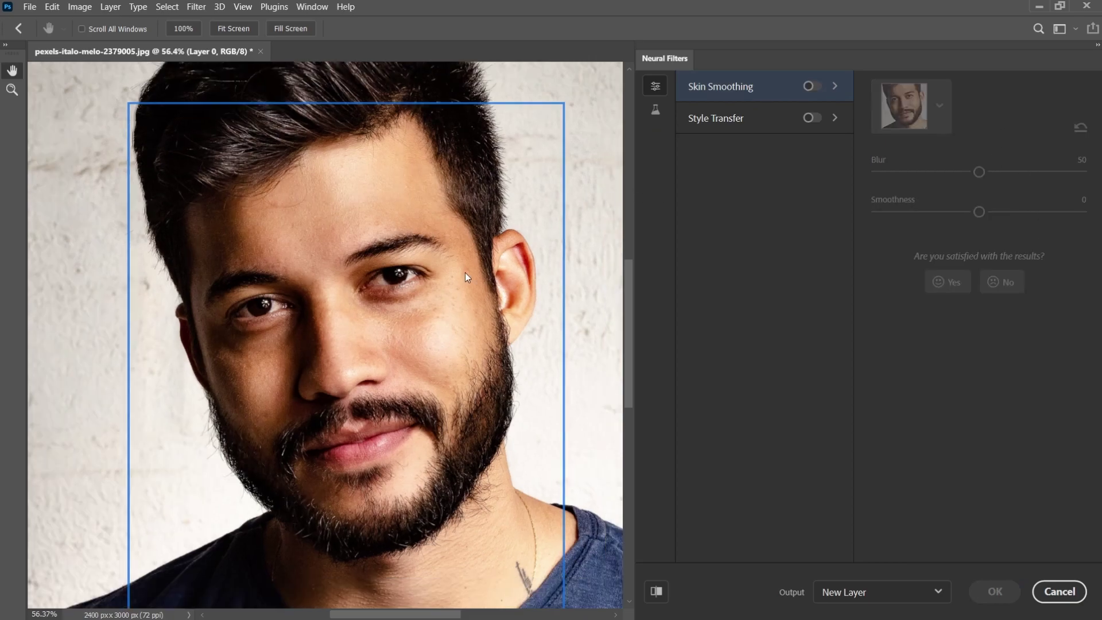
- Enable Style Transfer, expand the full style gallery and apply The Scream painting style to the portrait
{"action": "scroll", "coordinate": [472, 269], "scroll_direction": "down", "scroll_amount": 1}
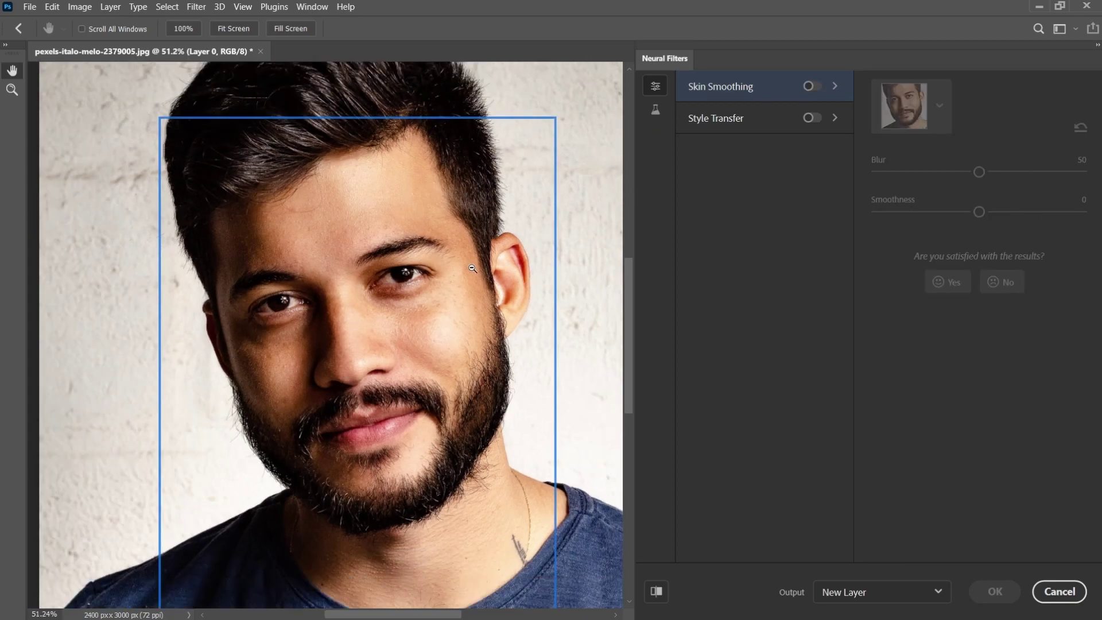
{"action": "scroll", "coordinate": [472, 269], "scroll_direction": "down", "scroll_amount": 3}
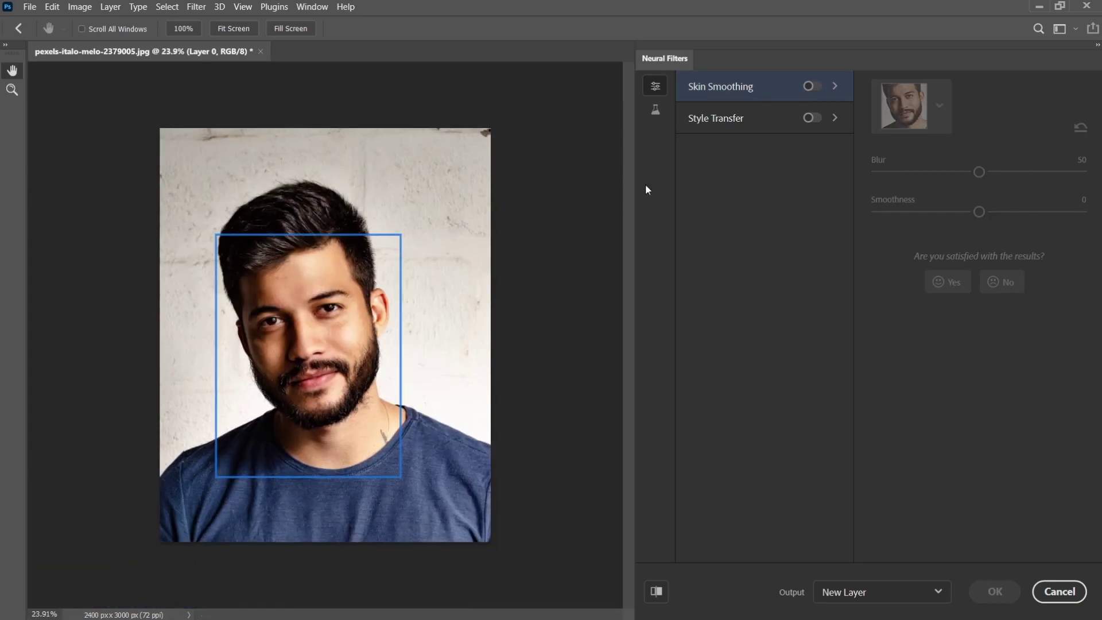
{"action": "left_click", "coordinate": [812, 117]}
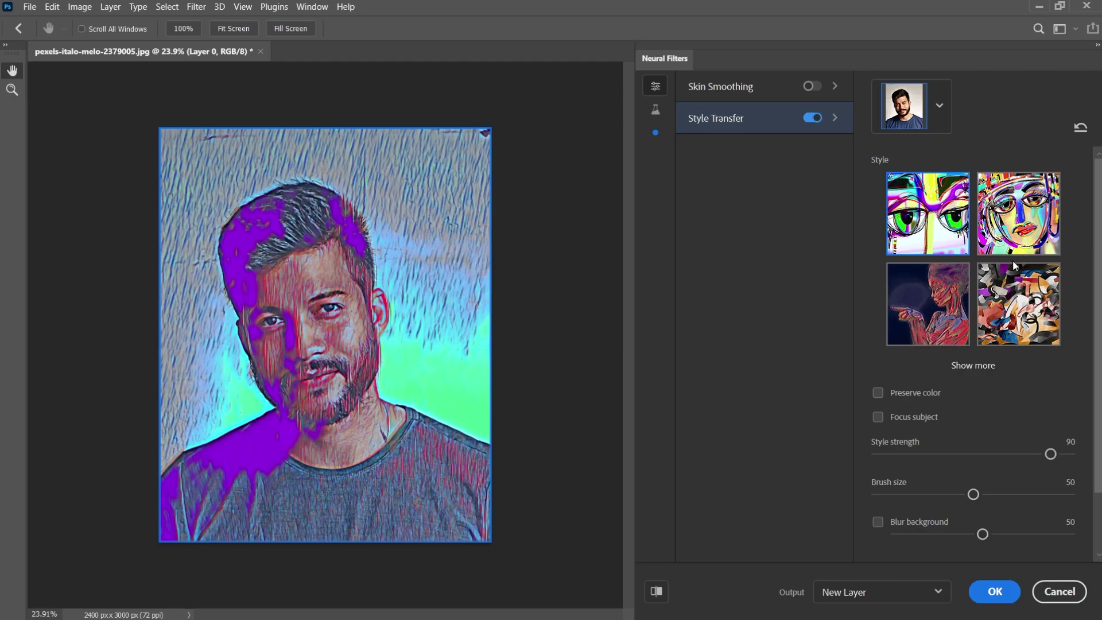
{"action": "left_click", "coordinate": [986, 368]}
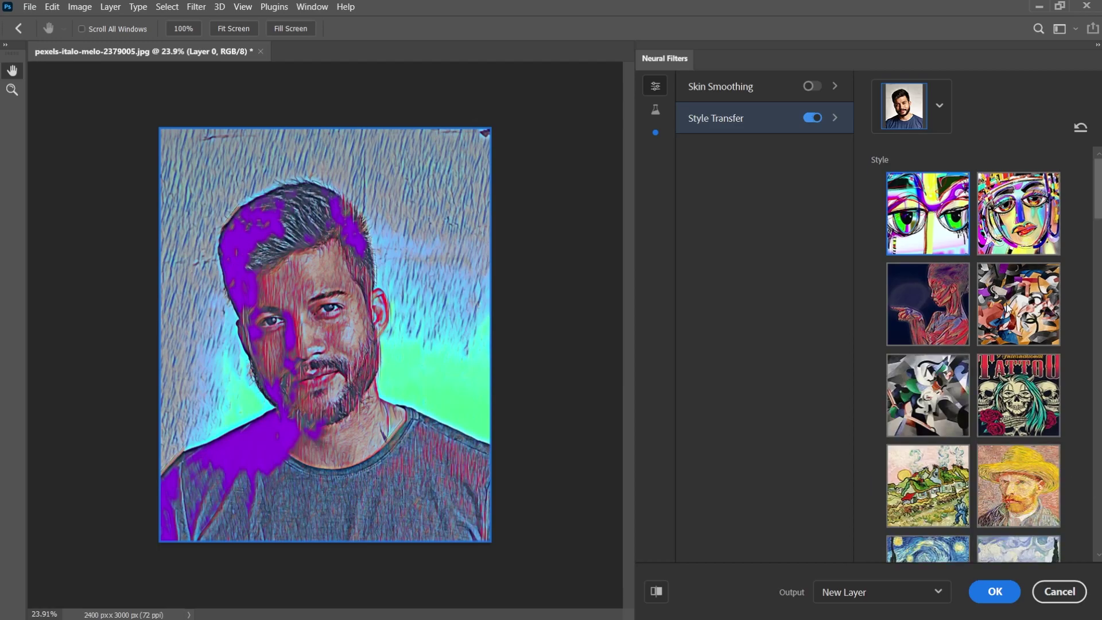
{"action": "scroll", "coordinate": [1010, 307], "scroll_direction": "down", "scroll_amount": 5}
{"action": "scroll", "coordinate": [1028, 279], "scroll_direction": "down", "scroll_amount": 7}
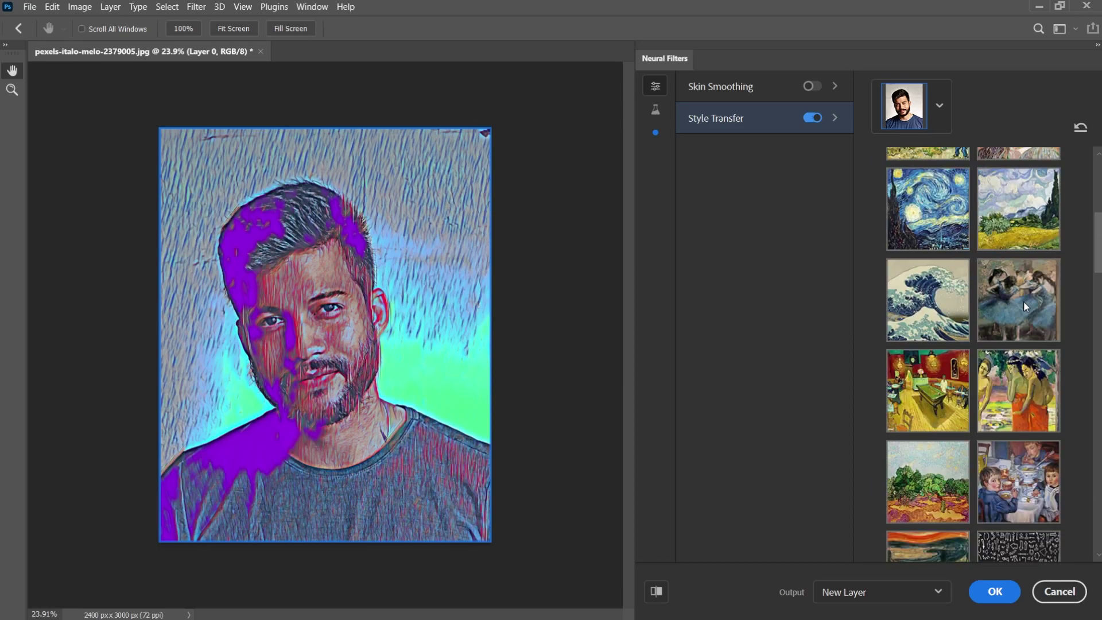
{"action": "left_click", "coordinate": [928, 205]}
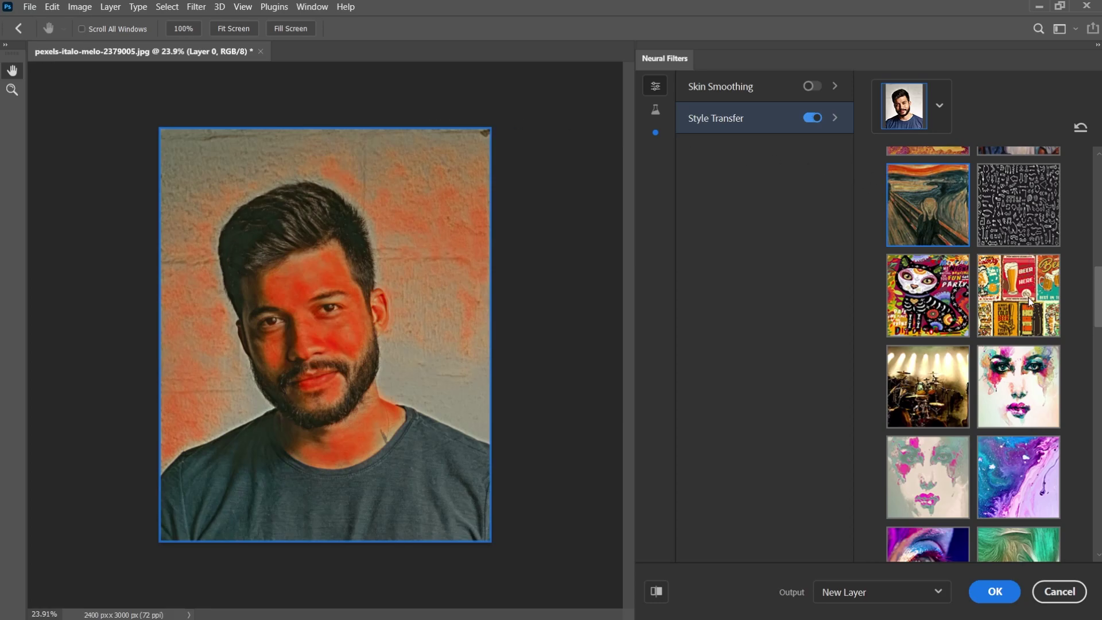
- Try Preserve color and Focus subject on a red and purple toned style, turning both options off again
{"action": "scroll", "coordinate": [1029, 304], "scroll_direction": "down", "scroll_amount": 15}
{"action": "scroll", "coordinate": [1028, 312], "scroll_direction": "down", "scroll_amount": 5}
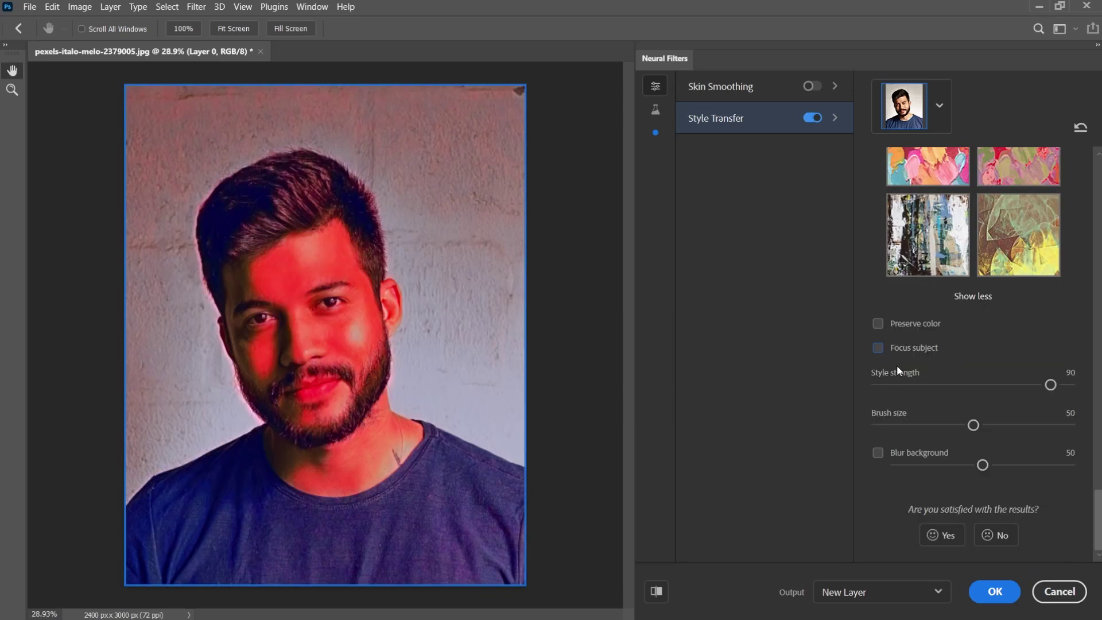
{"action": "left_click", "coordinate": [878, 324]}
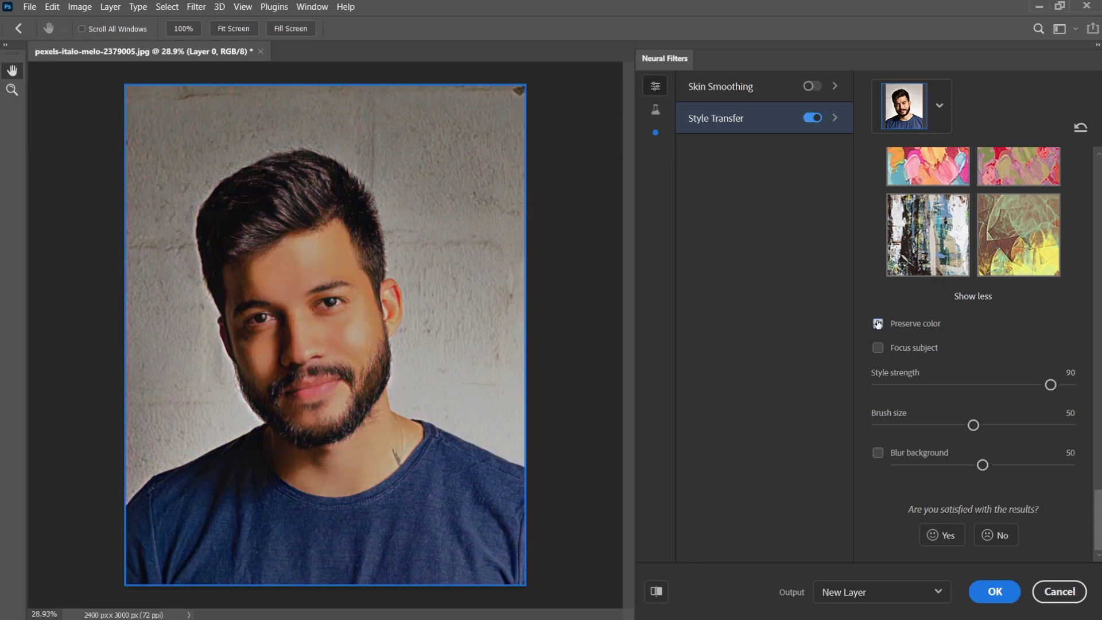
{"action": "left_click", "coordinate": [877, 323]}
{"action": "left_click", "coordinate": [879, 349]}
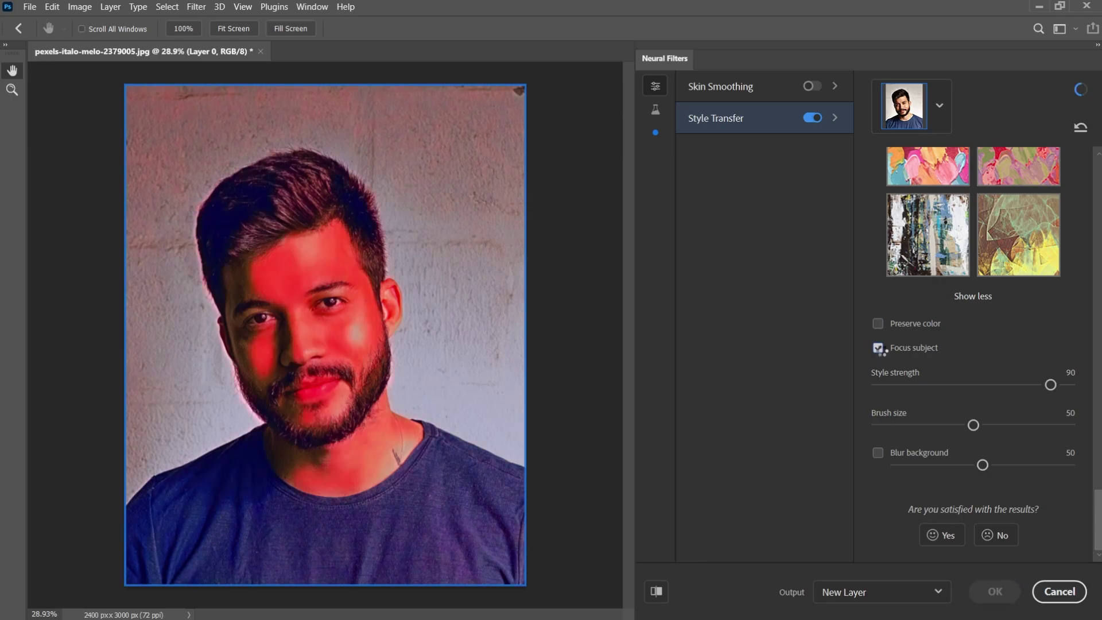
{"action": "left_click", "coordinate": [880, 349]}
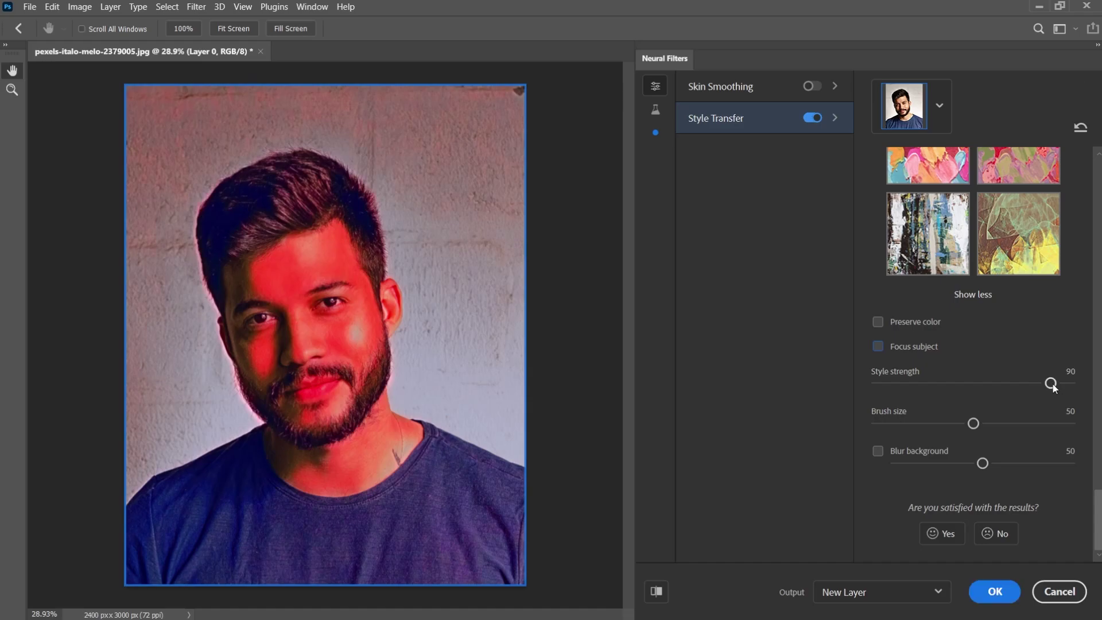
- Try Style strength at 38 and 100, and Brush size at 19 and 100
{"action": "left_click_drag", "start_coordinate": [1053, 384], "coordinate": [951, 382]}
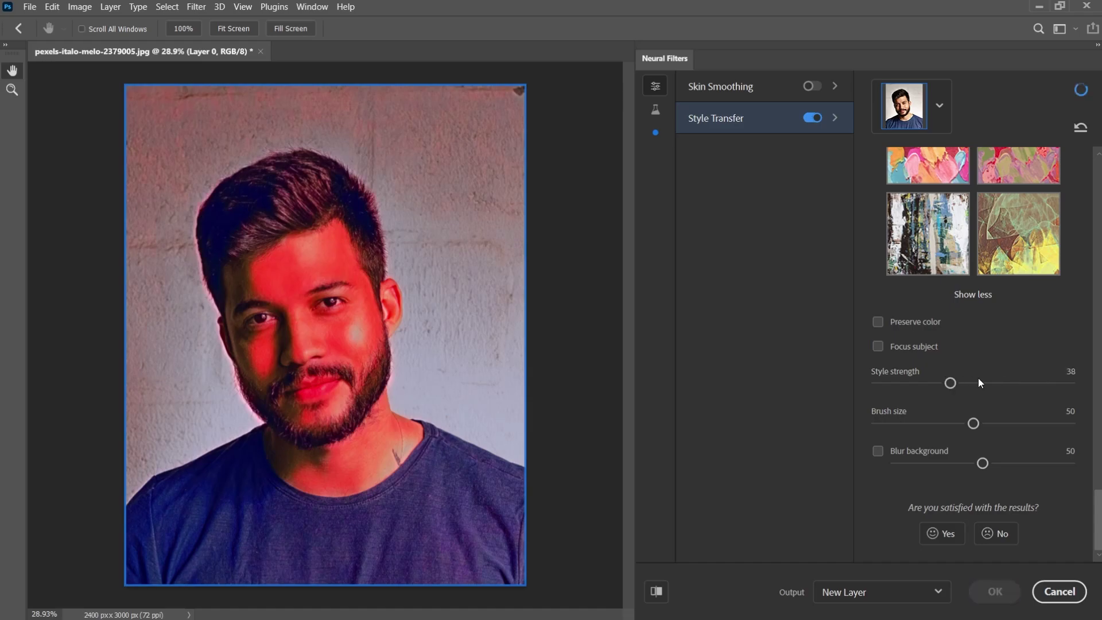
{"action": "left_click", "coordinate": [1071, 383]}
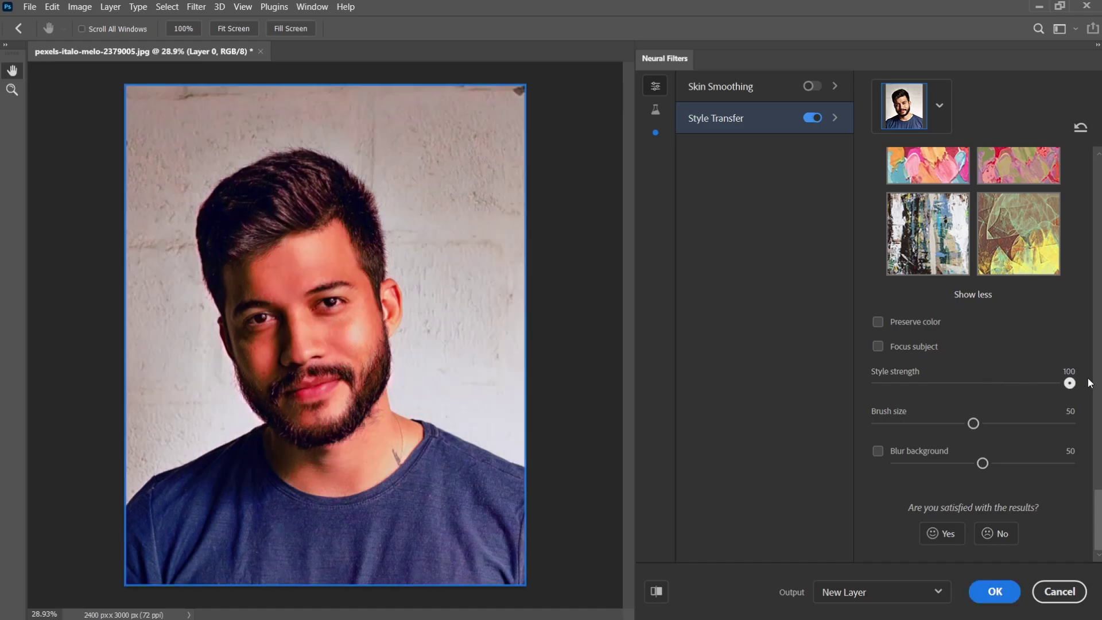
{"action": "left_click_drag", "start_coordinate": [973, 423], "coordinate": [915, 423]}
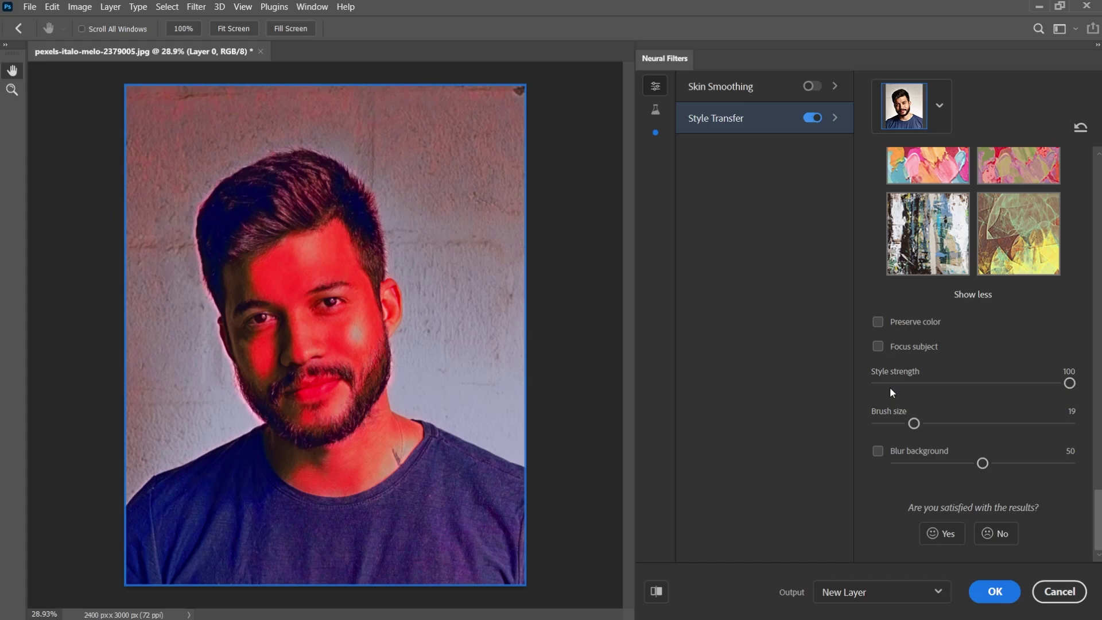
{"action": "left_click", "coordinate": [1069, 424]}
- Enable Blur background, try it at 100 and 68, and reset the Style Transfer settings
{"action": "left_click", "coordinate": [877, 450]}
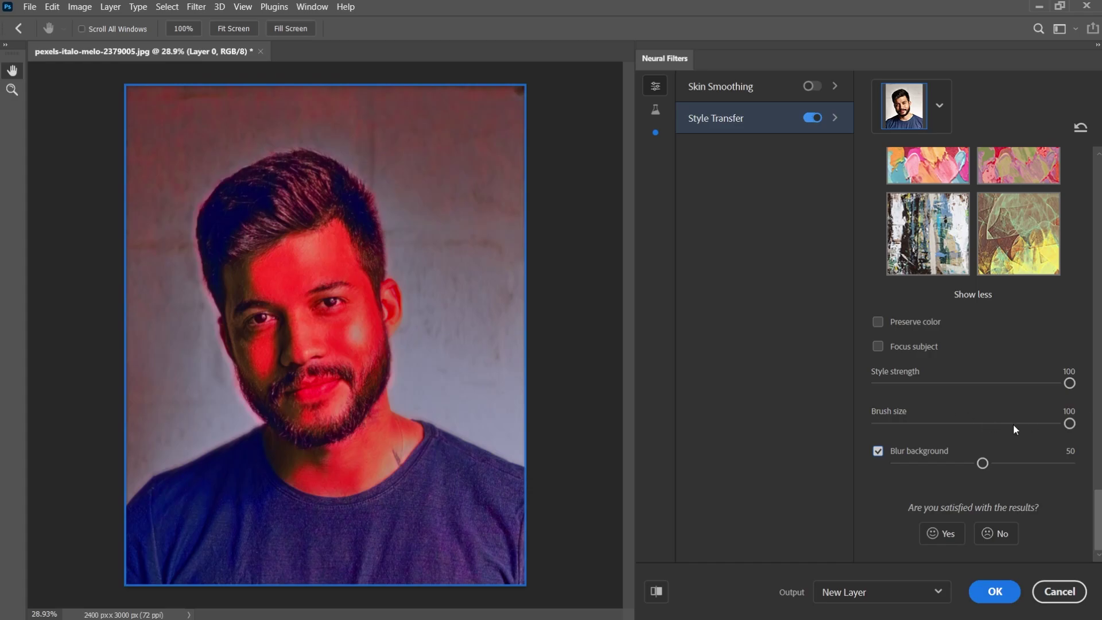
{"action": "left_click_drag", "start_coordinate": [982, 464], "coordinate": [1085, 456]}
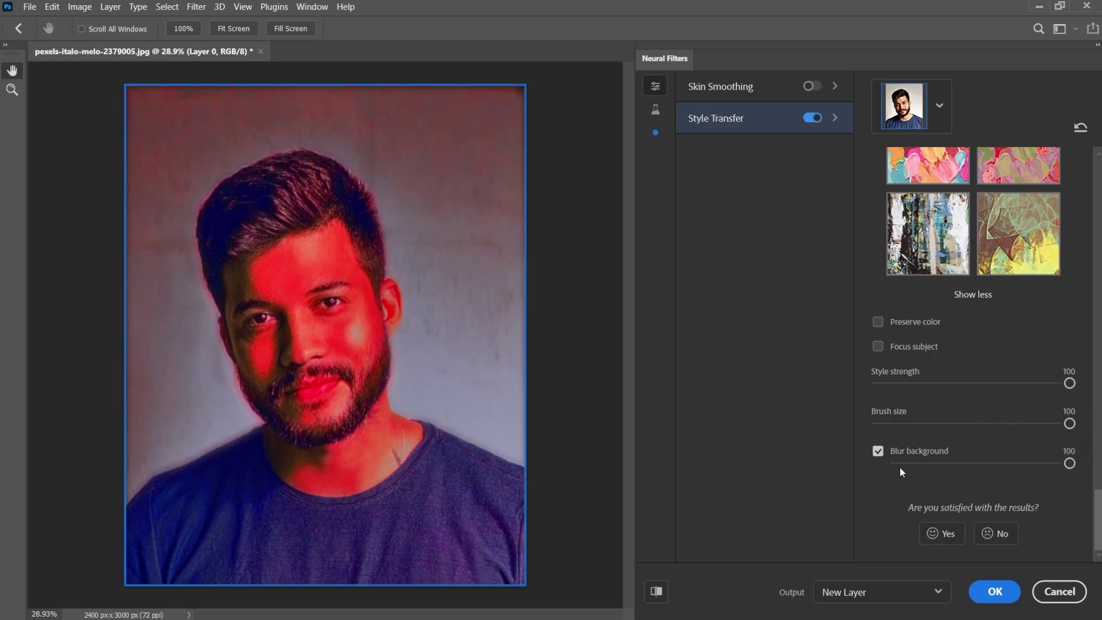
{"action": "left_click_drag", "start_coordinate": [900, 466], "coordinate": [856, 468]}
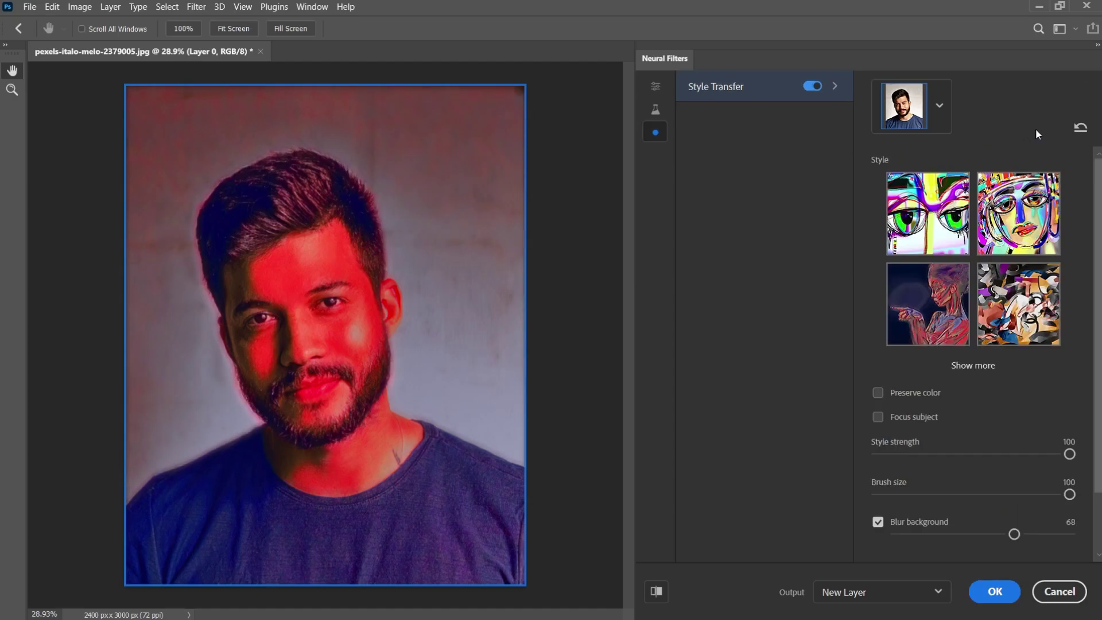
{"action": "left_click", "coordinate": [1083, 130]}
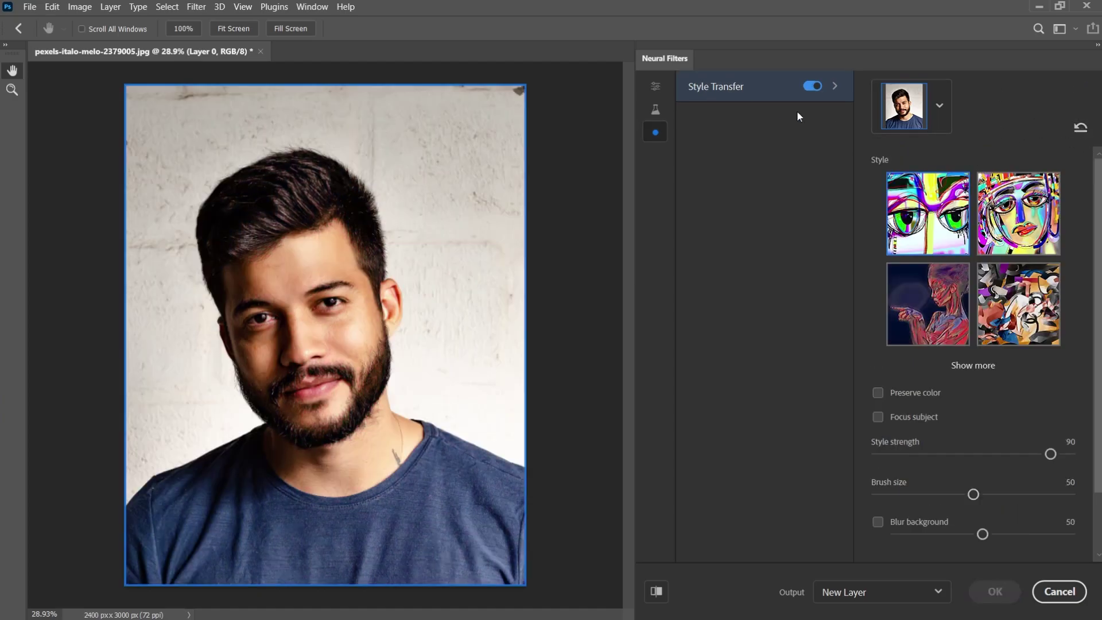
- Turn off the Style Transfer filter and enable the Smart Portrait beta filter on the portrait
{"action": "left_click", "coordinate": [814, 87]}
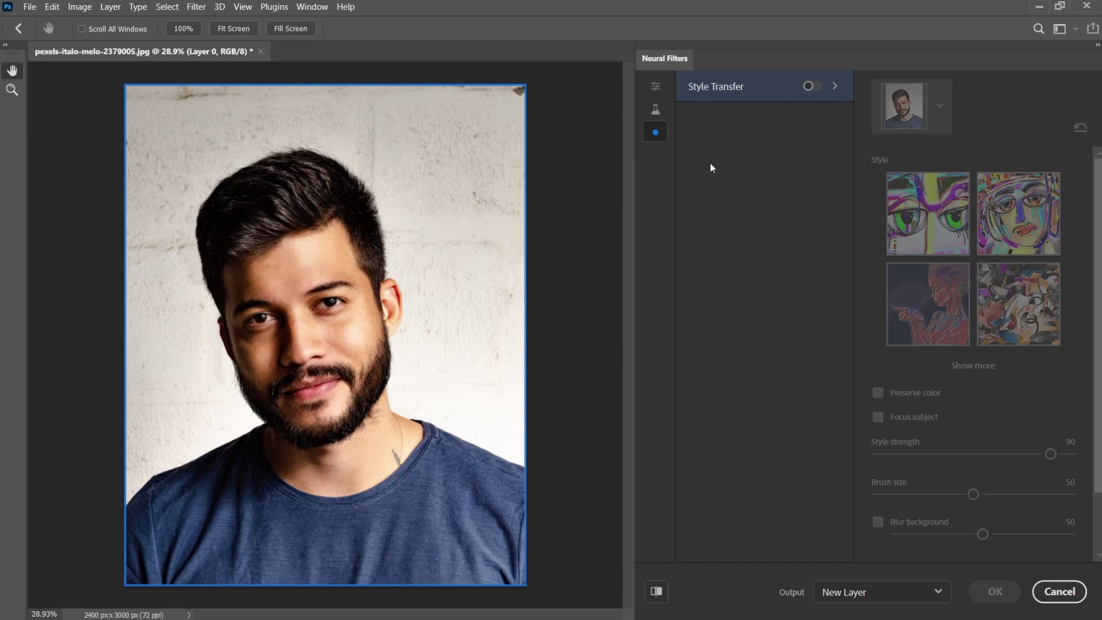
{"action": "left_click", "coordinate": [660, 114]}
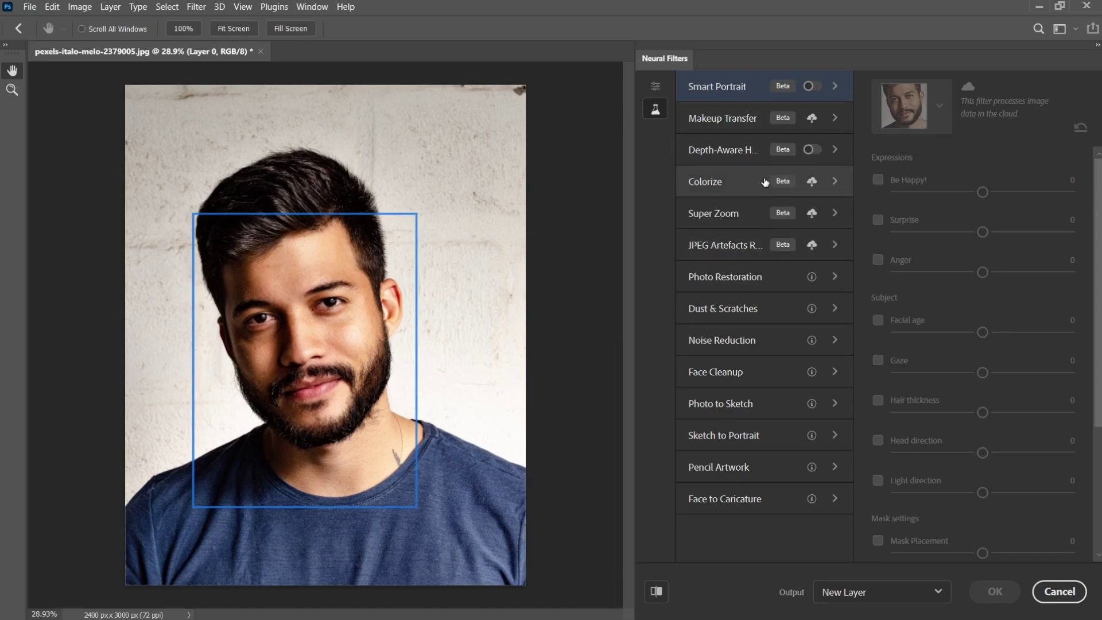
{"action": "left_click", "coordinate": [811, 86]}
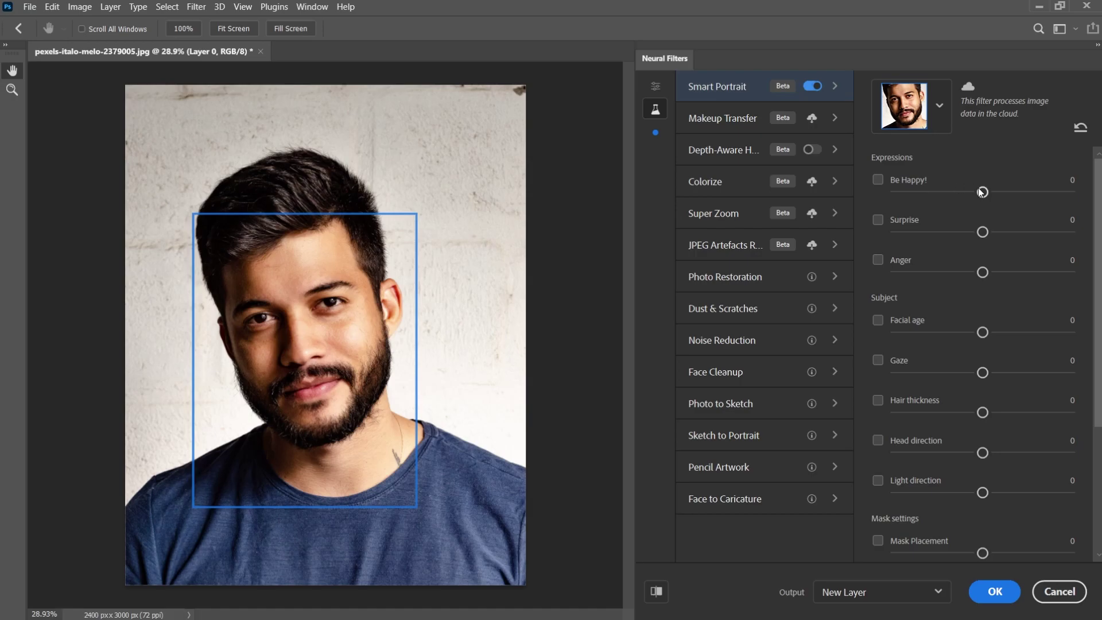
- Try the Smart Portrait expressions Be Happy! and Surprise at 17, and compare the filtered portrait with the original
{"action": "left_click_drag", "start_coordinate": [983, 192], "coordinate": [1012, 192]}
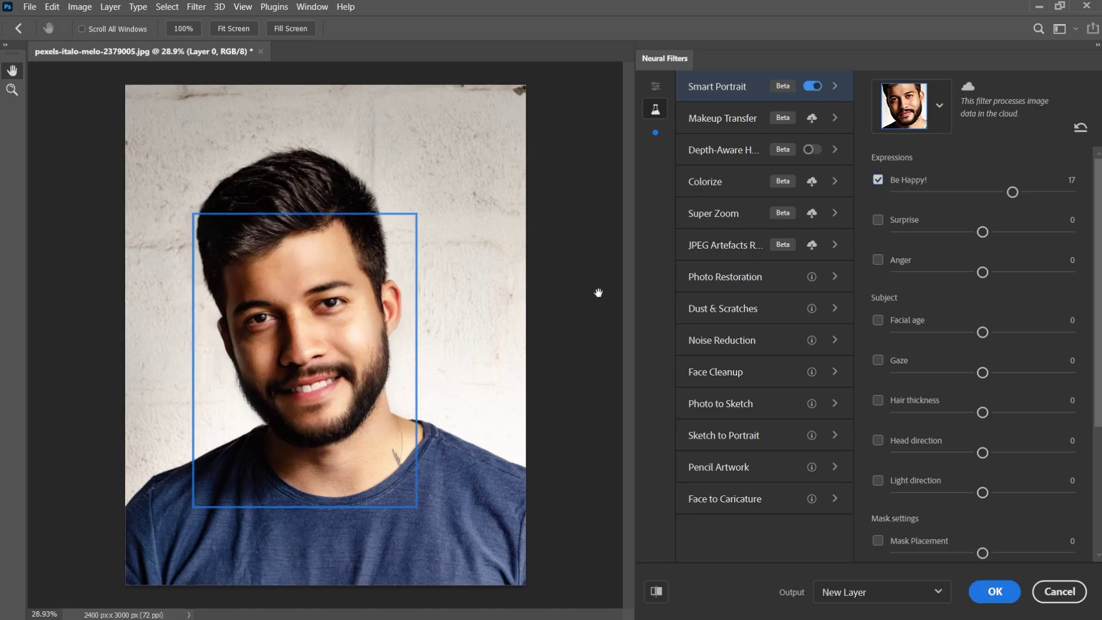
{"action": "left_click", "coordinate": [877, 180]}
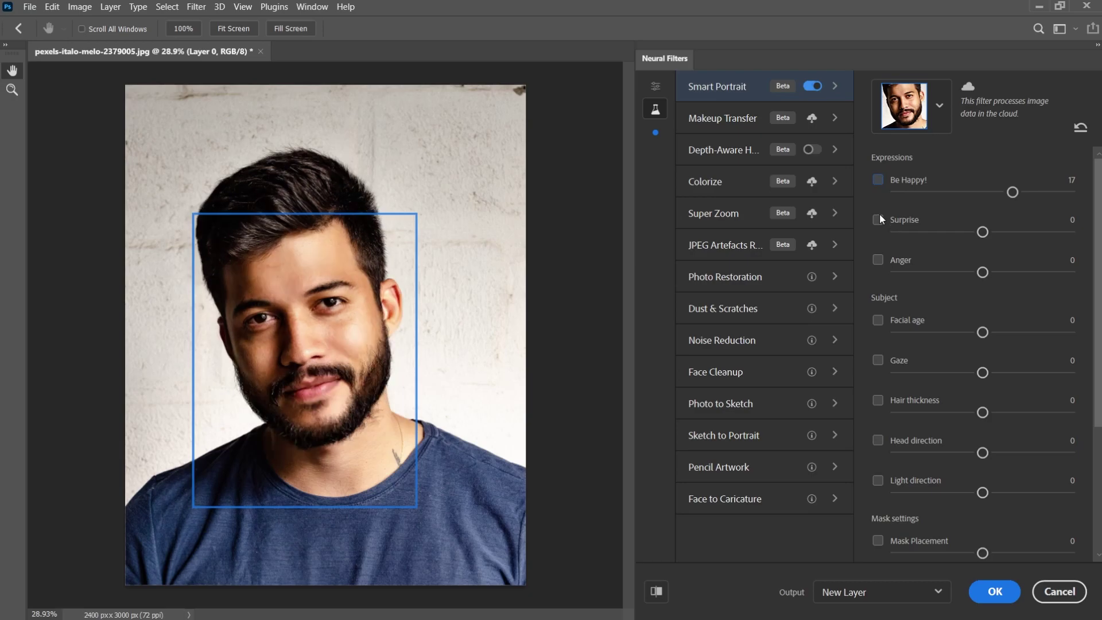
{"action": "left_click", "coordinate": [878, 221]}
{"action": "left_click", "coordinate": [1014, 231]}
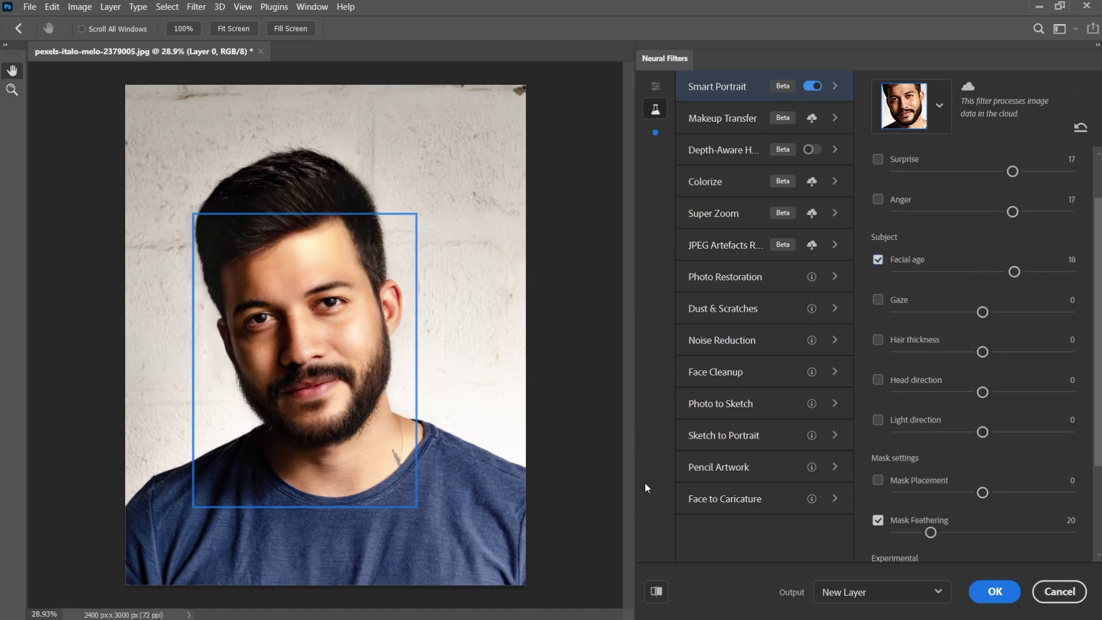
{"action": "left_click", "coordinate": [658, 592]}
{"action": "left_click", "coordinate": [657, 592]}
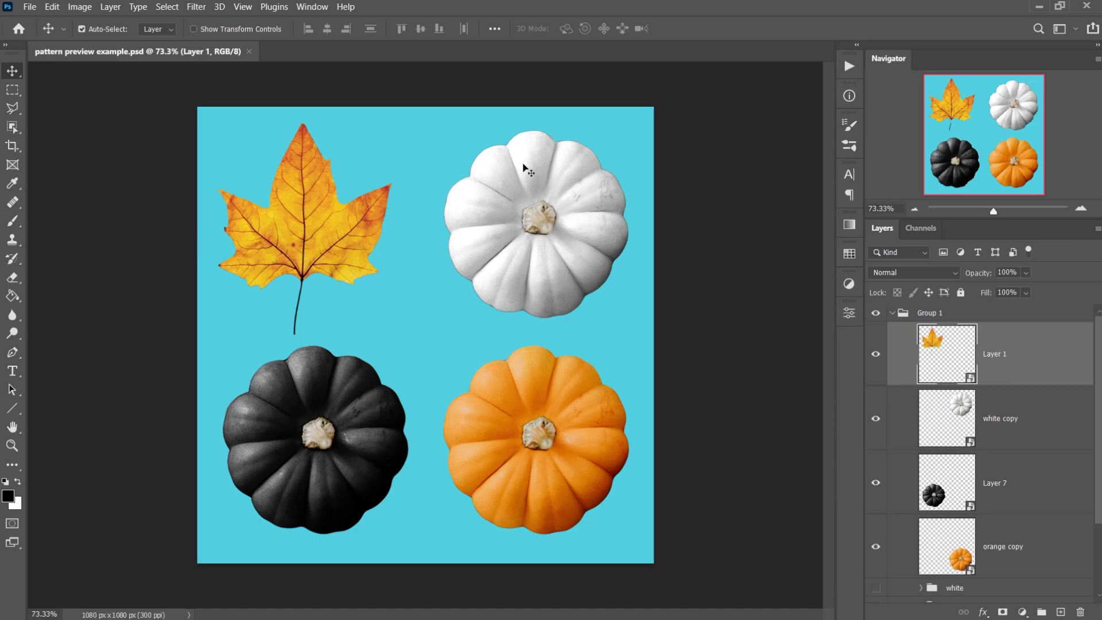
- Enable Pattern Preview for the leaf and pumpkin artwork, accepting the smart objects notice
{"action": "left_click", "coordinate": [244, 8]}
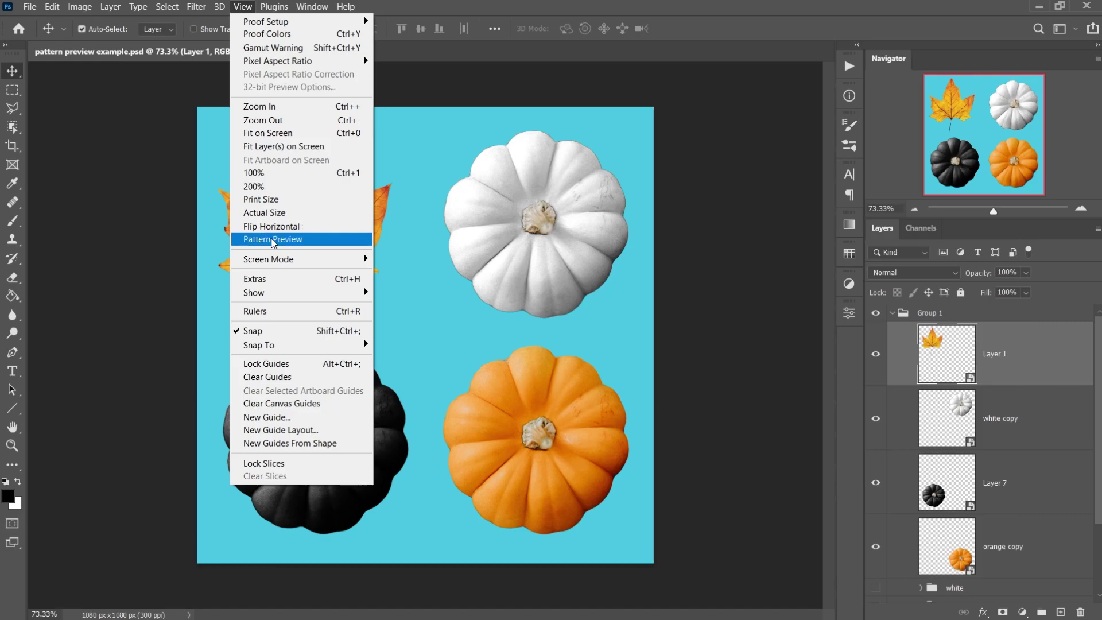
{"action": "left_click", "coordinate": [273, 239]}
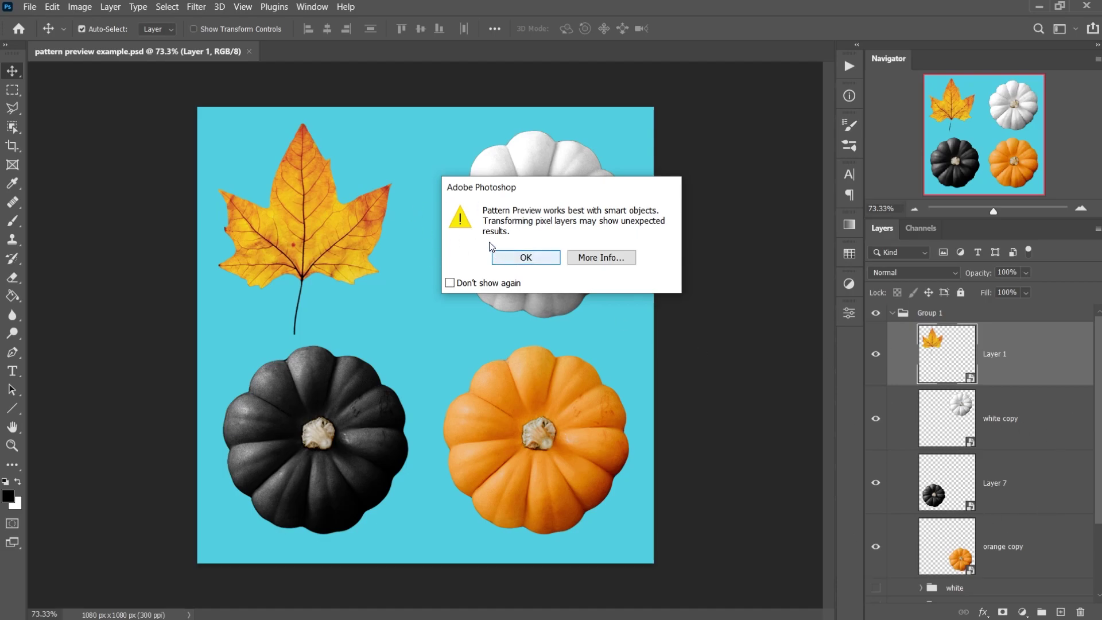
{"action": "left_click", "coordinate": [514, 262]}
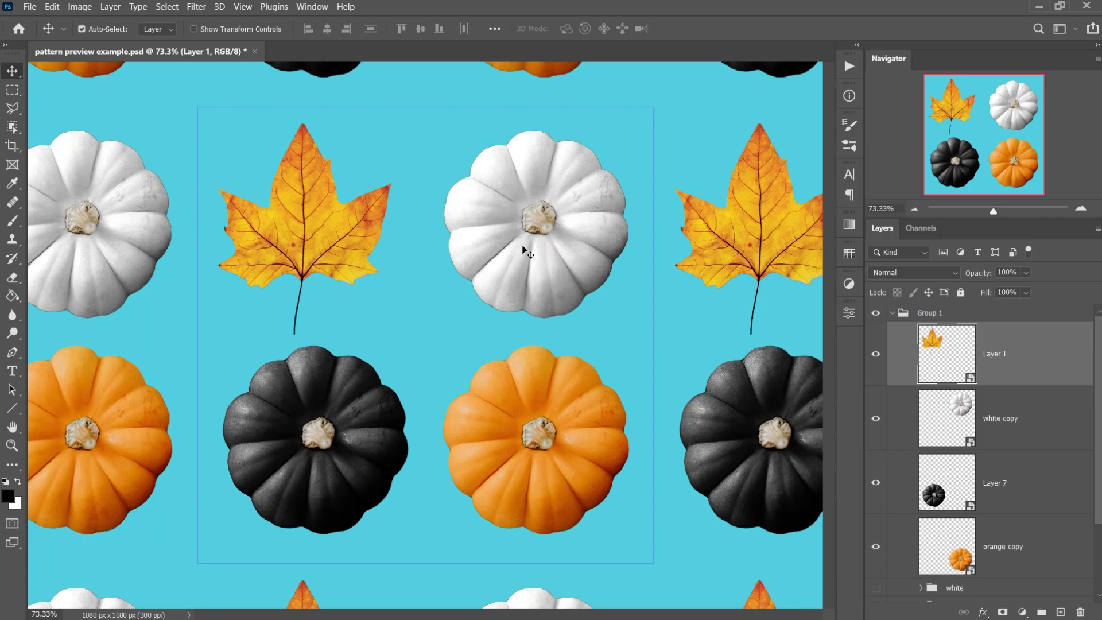
- Examine how the leaf and pumpkin tile repeats seamlessly around the canvas at different magnifications
{"action": "key", "text": "ctrl+minus"}
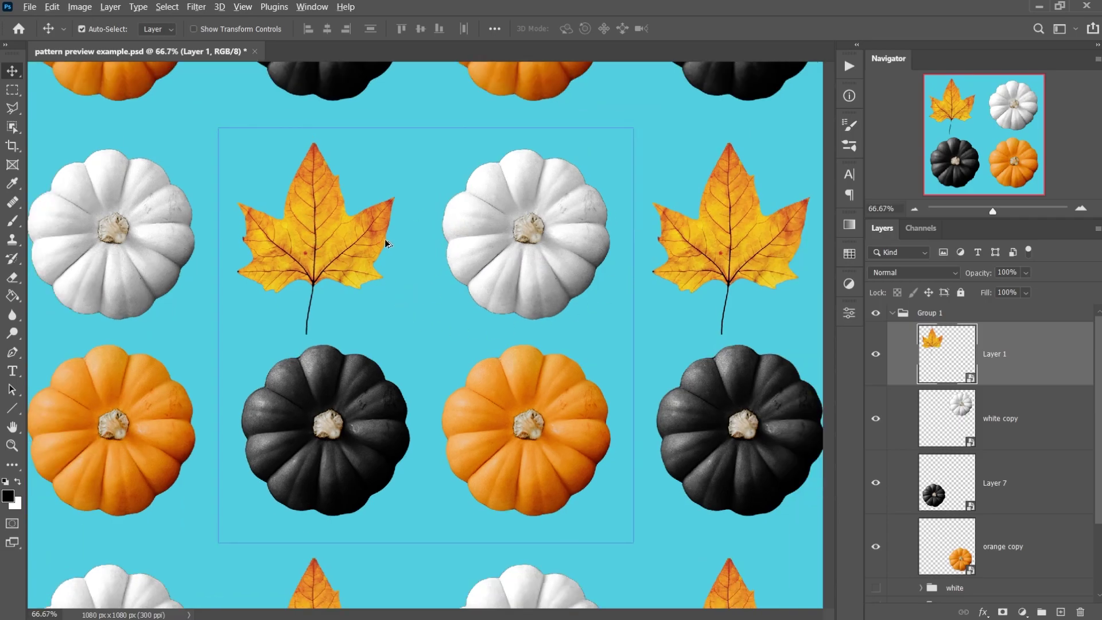
{"action": "scroll", "coordinate": [319, 256], "scroll_direction": "down", "scroll_amount": 6}
{"action": "scroll", "coordinate": [319, 256], "scroll_direction": "down", "scroll_amount": 8}
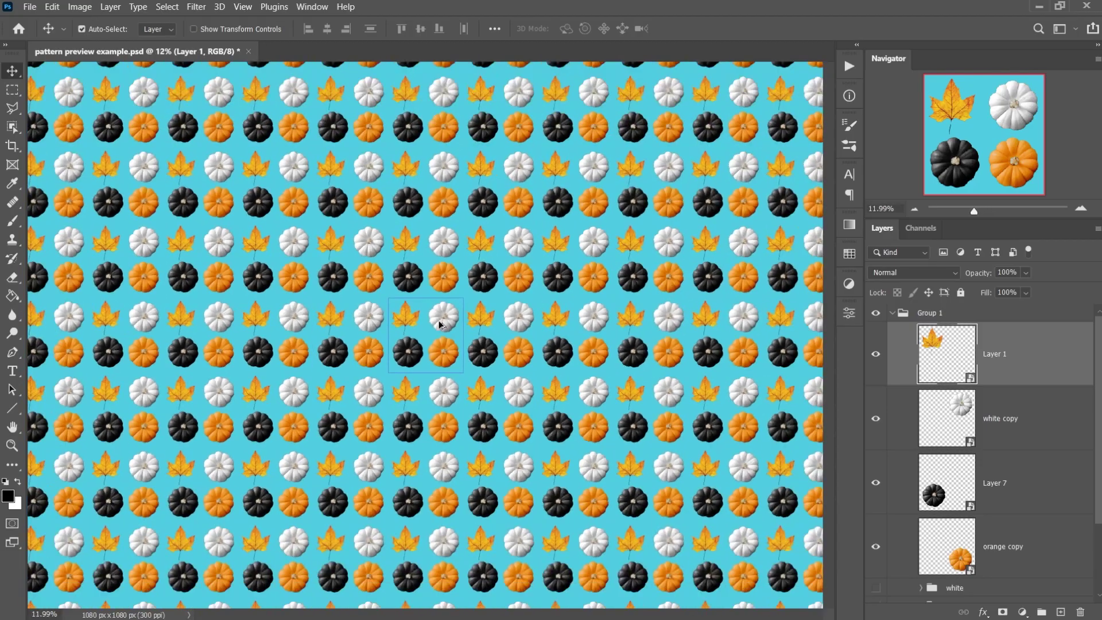
{"action": "scroll", "coordinate": [422, 345], "scroll_direction": "down", "scroll_amount": 8}
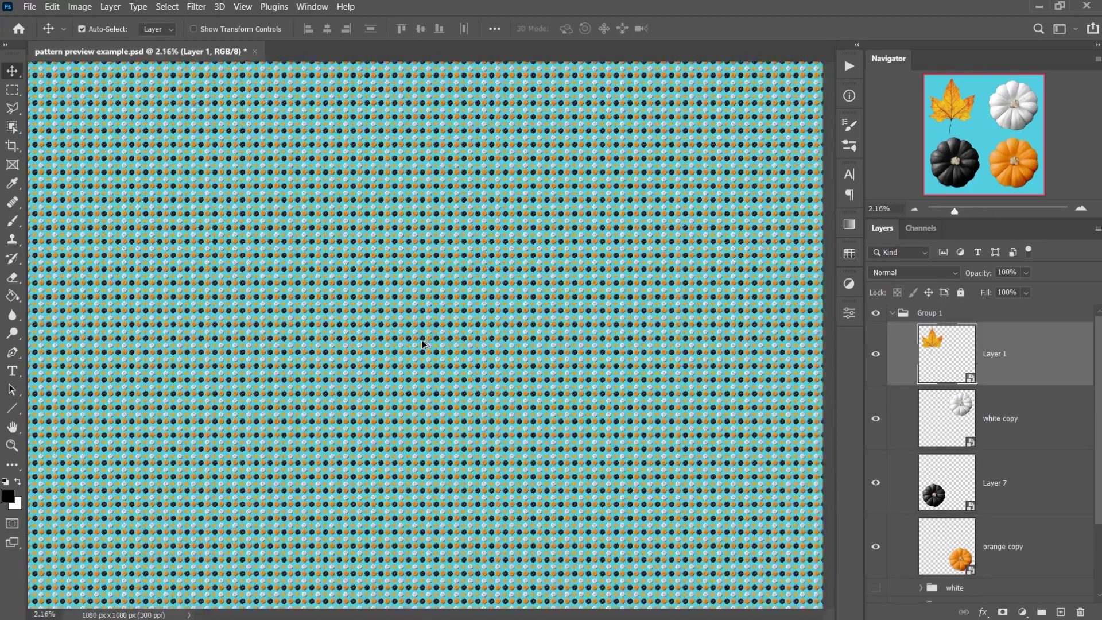
{"action": "scroll", "coordinate": [422, 349], "scroll_direction": "down", "scroll_amount": 1}
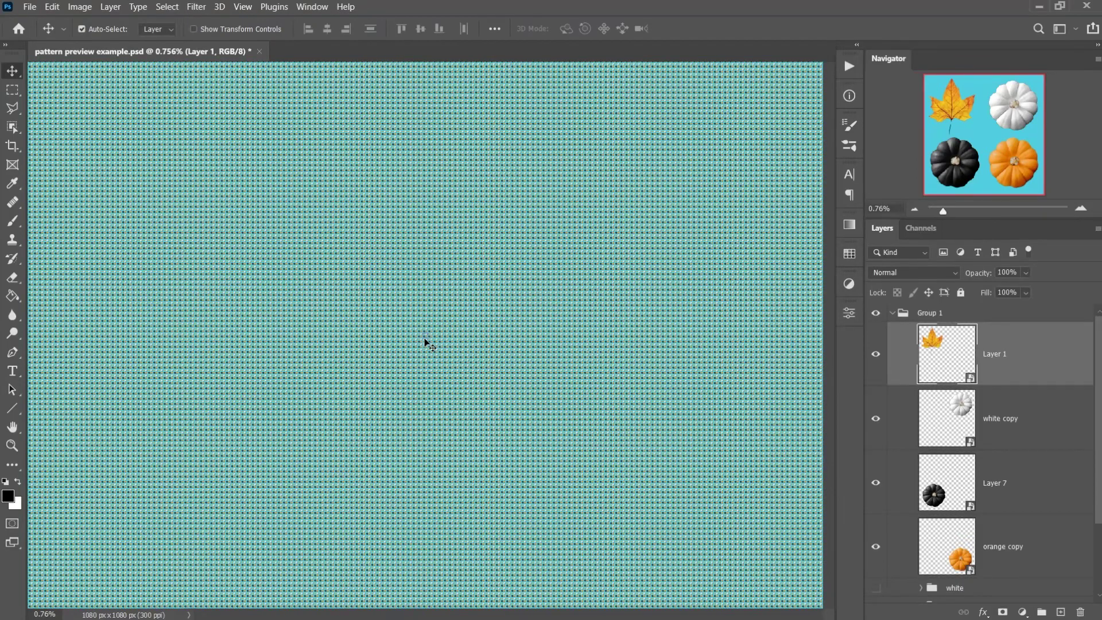
{"action": "scroll", "coordinate": [426, 345], "scroll_direction": "down", "scroll_amount": 1}
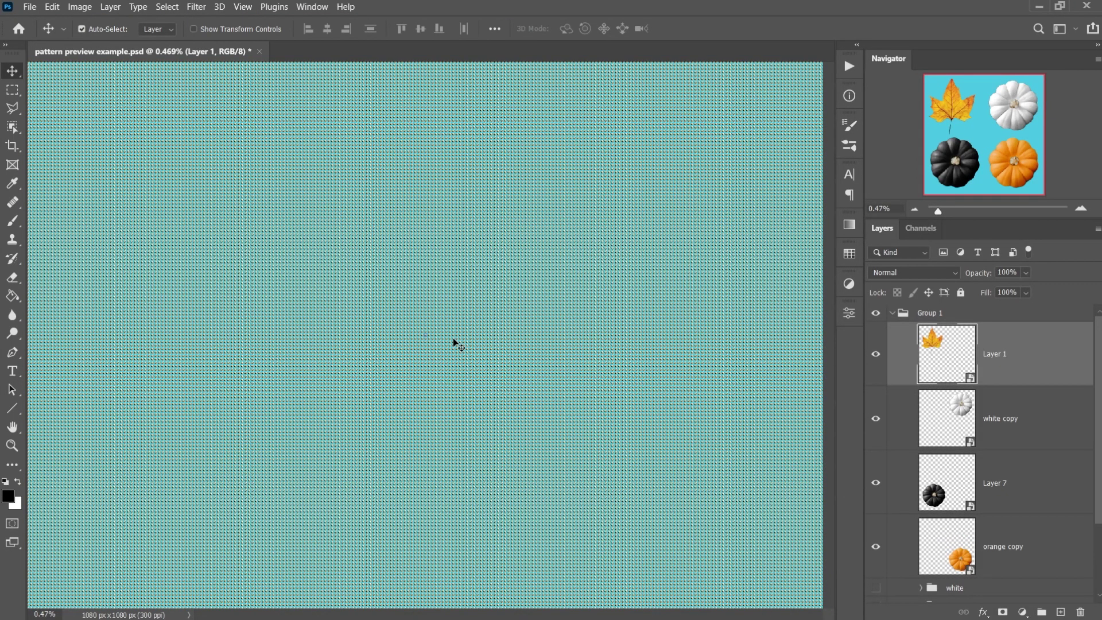
{"action": "scroll", "coordinate": [456, 343], "scroll_direction": "up", "scroll_amount": 3}
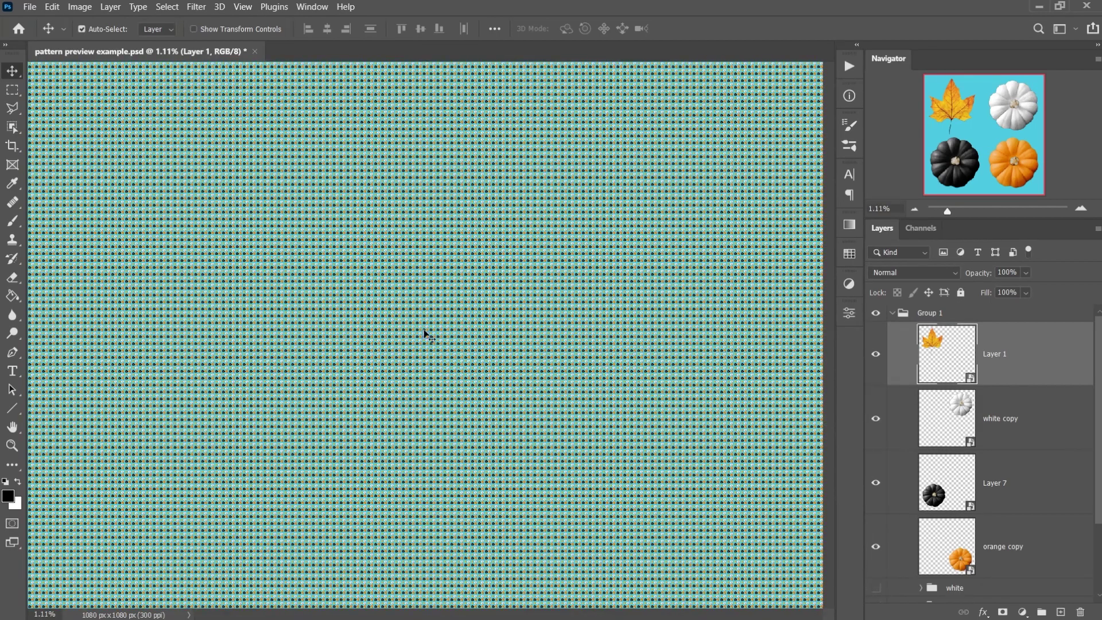
{"action": "scroll", "coordinate": [499, 339], "scroll_direction": "up", "scroll_amount": 2}
{"action": "scroll", "coordinate": [497, 361], "scroll_direction": "up", "scroll_amount": 12}
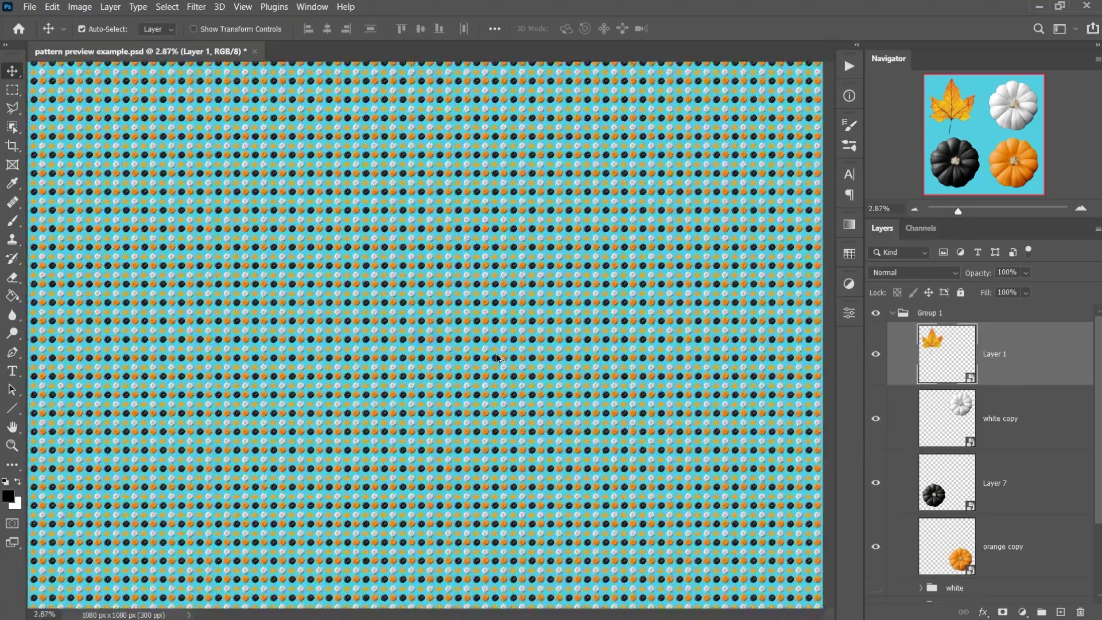
{"action": "scroll", "coordinate": [409, 319], "scroll_direction": "up", "scroll_amount": 3}
{"action": "scroll", "coordinate": [408, 319], "scroll_direction": "down", "scroll_amount": 6}
{"action": "scroll", "coordinate": [417, 319], "scroll_direction": "up", "scroll_amount": 1}
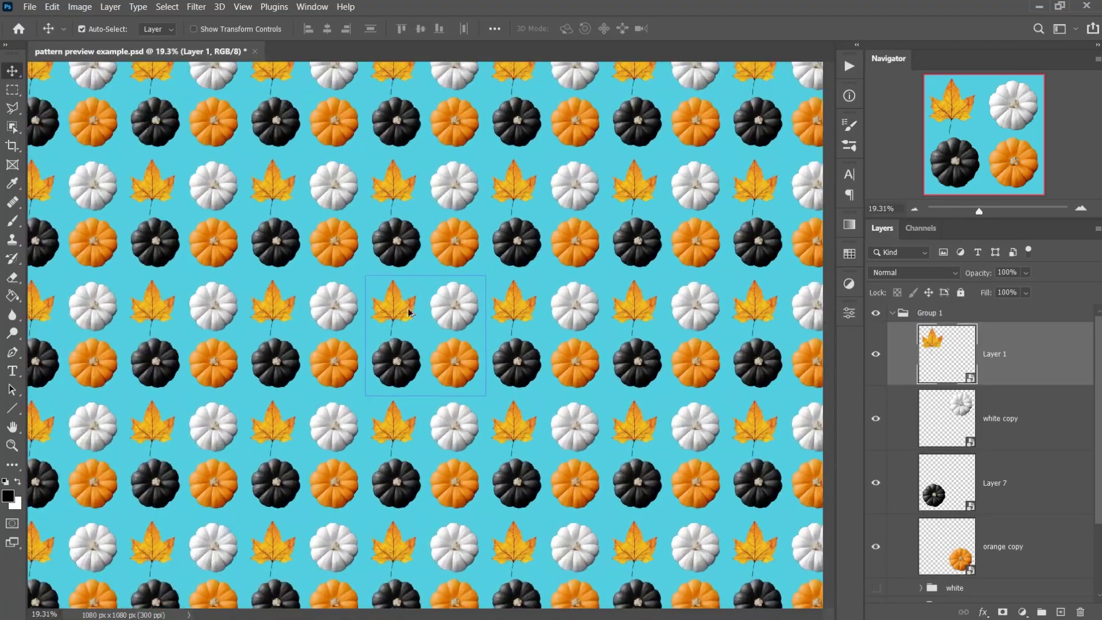
{"action": "scroll", "coordinate": [417, 322], "scroll_direction": "up", "scroll_amount": 3}
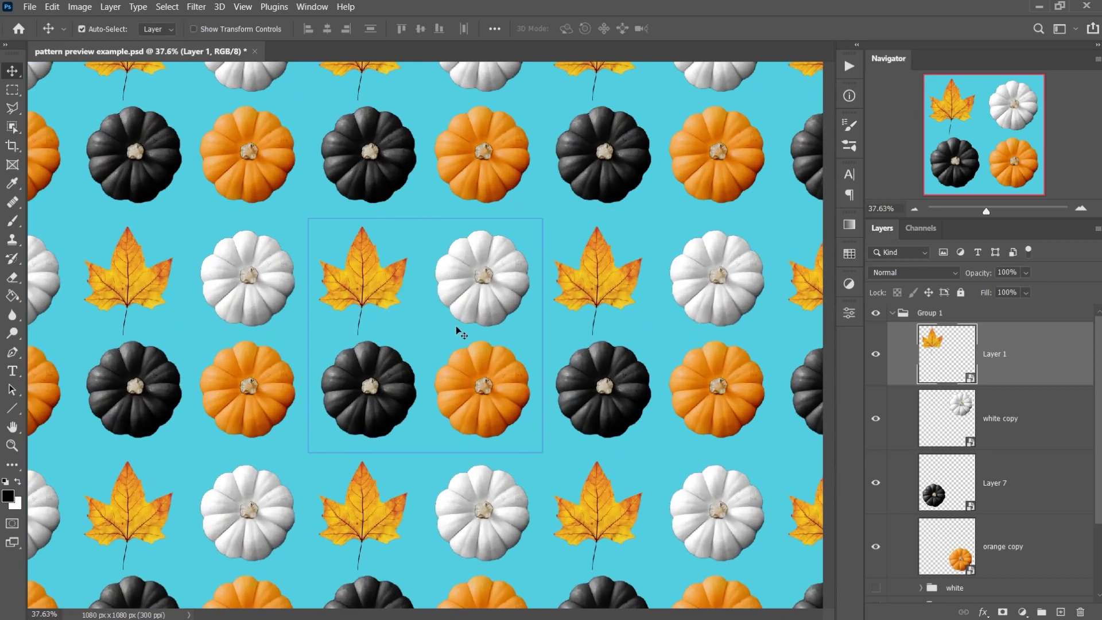
{"action": "scroll", "coordinate": [439, 328], "scroll_direction": "down", "scroll_amount": 1}
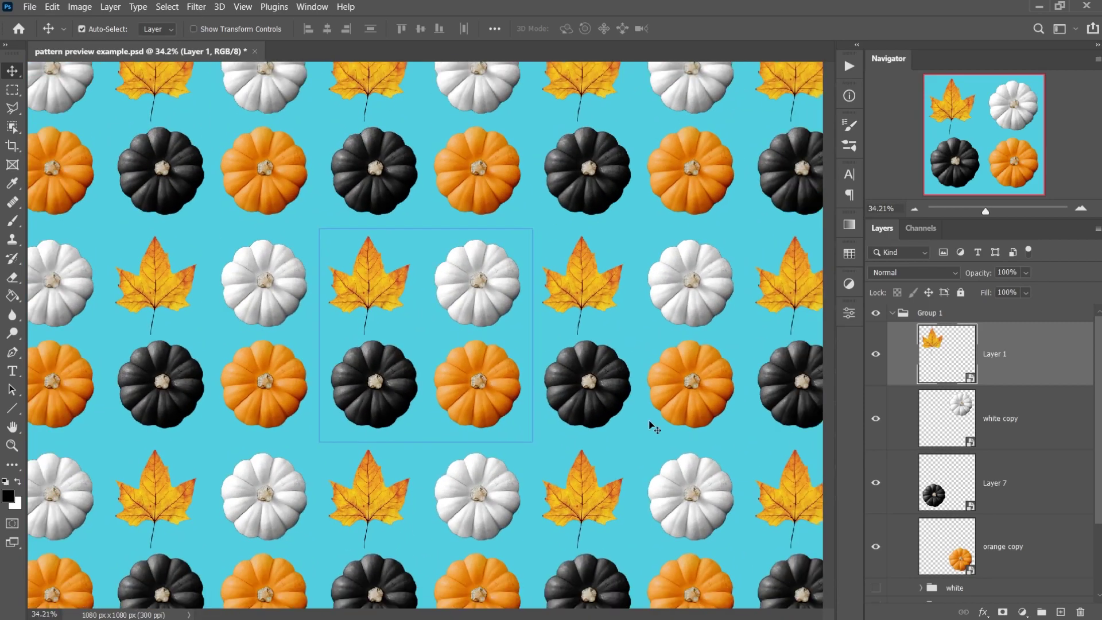
- Flip the maple leaf on Layer 1 vertically with Free Transform, undoing the small rotation tried first
{"action": "key", "text": "ctrl"}
{"action": "key", "text": "ctrl+t"}
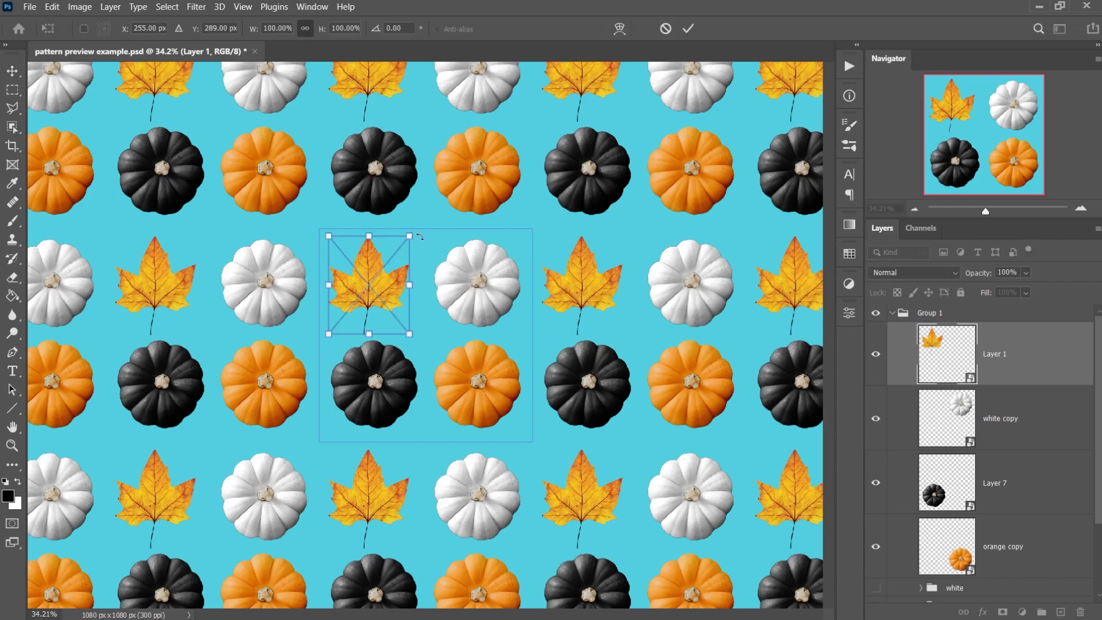
{"action": "mouse_move", "coordinate": [413, 236]}
{"action": "left_mouse_down"}
{"action": "mouse_move", "coordinate": [505, 196]}
{"action": "mouse_move", "coordinate": [497, 219]}
{"action": "mouse_move", "coordinate": [443, 258]}
{"action": "mouse_move", "coordinate": [514, 179]}
{"action": "mouse_move", "coordinate": [453, 211]}
{"action": "mouse_move", "coordinate": [501, 204]}
{"action": "mouse_move", "coordinate": [505, 192]}
{"action": "mouse_move", "coordinate": [442, 195]}
{"action": "mouse_move", "coordinate": [399, 233]}
{"action": "left_mouse_up"}
{"action": "key", "text": "ctrl+z"}
{"action": "right_click", "coordinate": [395, 280]}
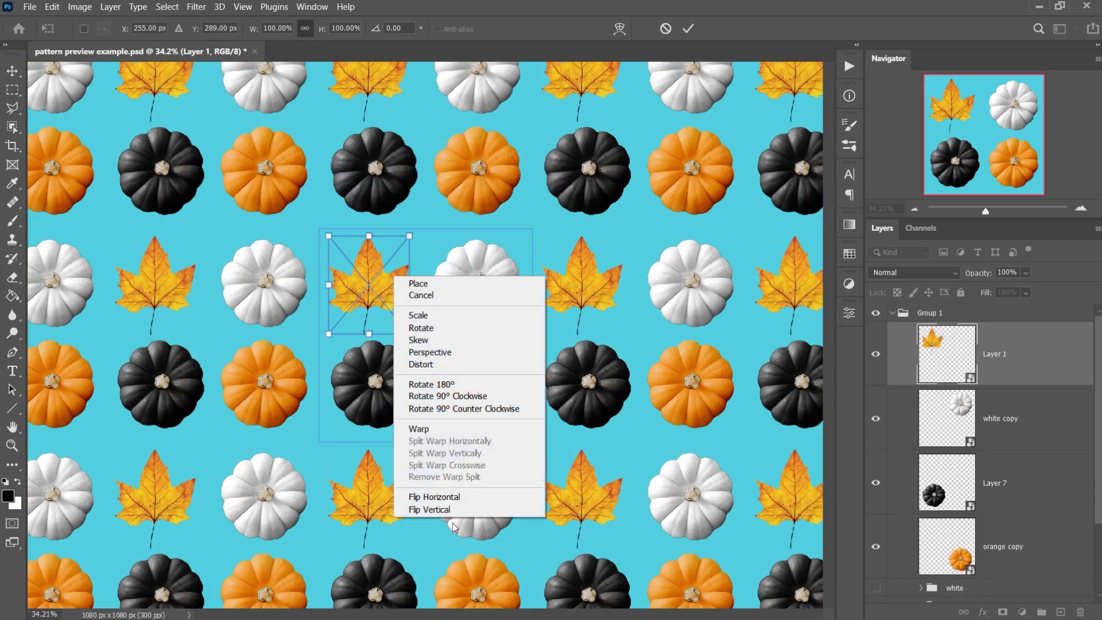
{"action": "left_click", "coordinate": [437, 511]}
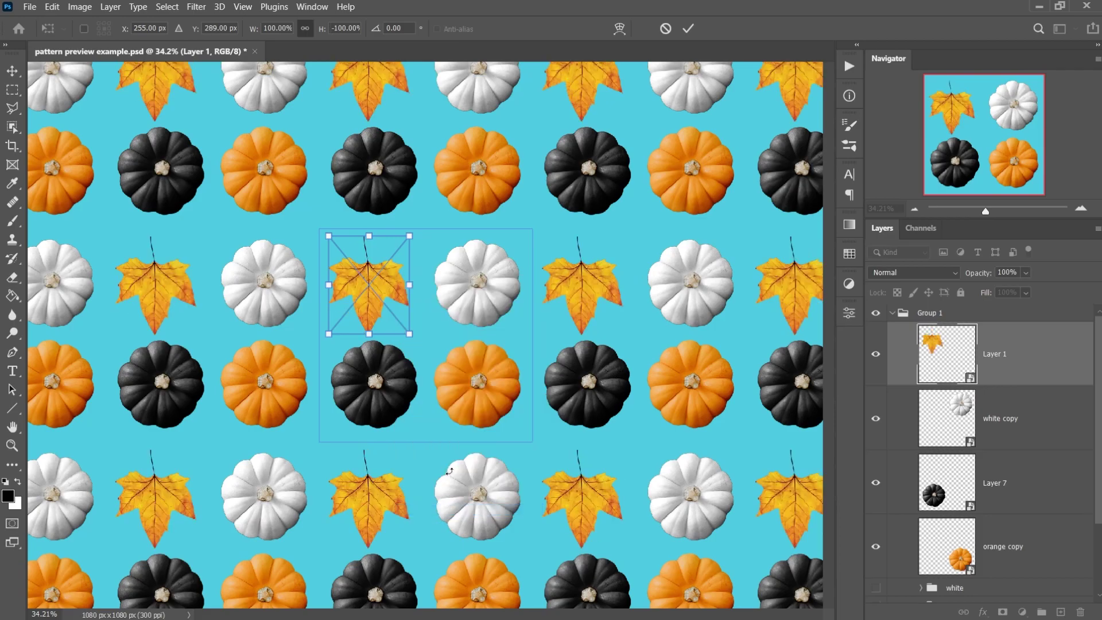
{"action": "key", "text": "Return"}
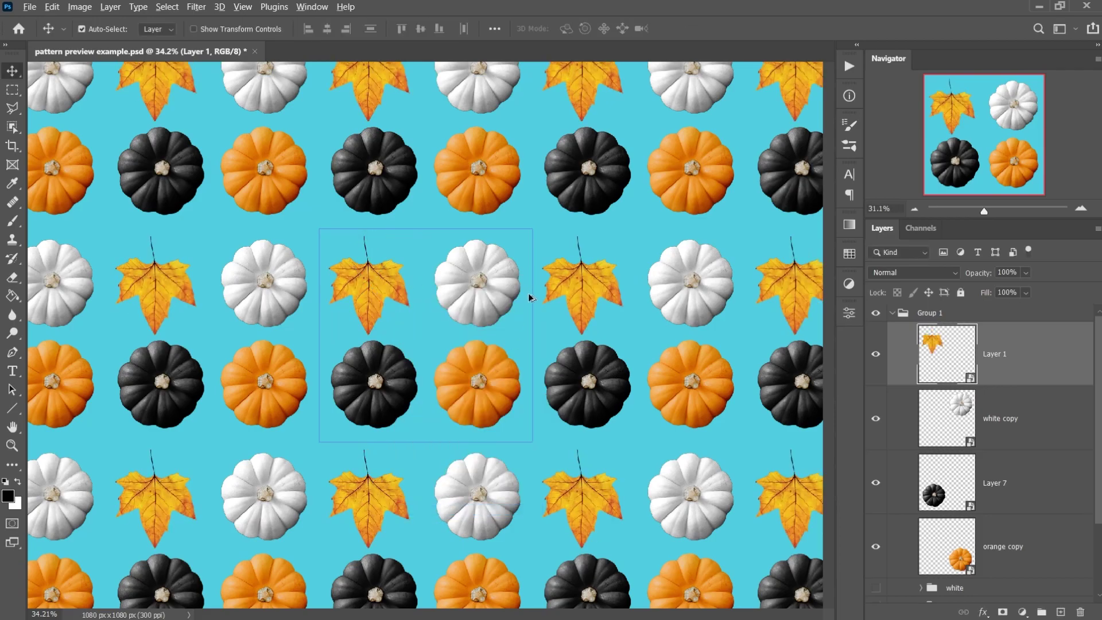
- Check the flipped leaf across the repeating pattern and flip it back upright with Free Transform
{"action": "scroll", "coordinate": [531, 297], "scroll_direction": "down", "scroll_amount": 5}
{"action": "scroll", "coordinate": [539, 304], "scroll_direction": "up", "scroll_amount": 1}
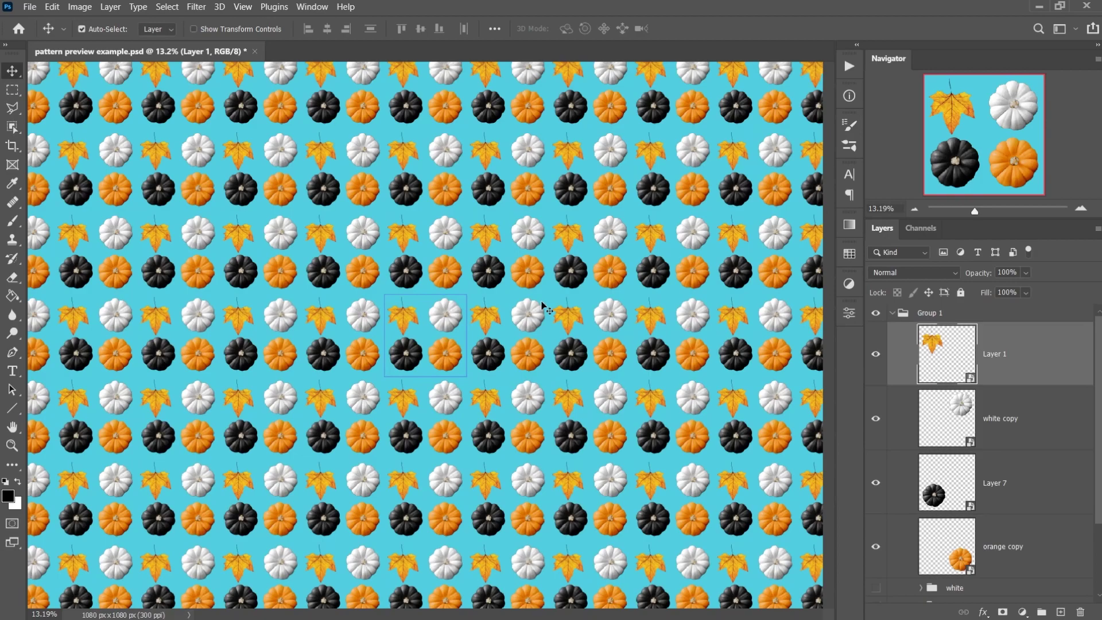
{"action": "scroll", "coordinate": [419, 324], "scroll_direction": "up", "scroll_amount": 5}
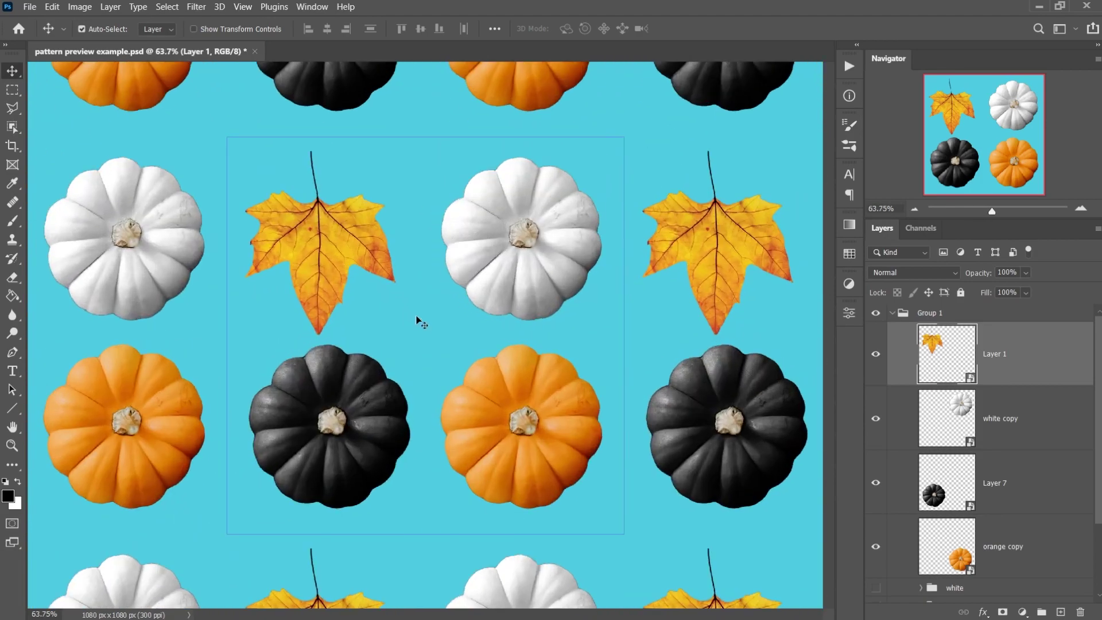
{"action": "scroll", "coordinate": [422, 323], "scroll_direction": "down", "scroll_amount": 2}
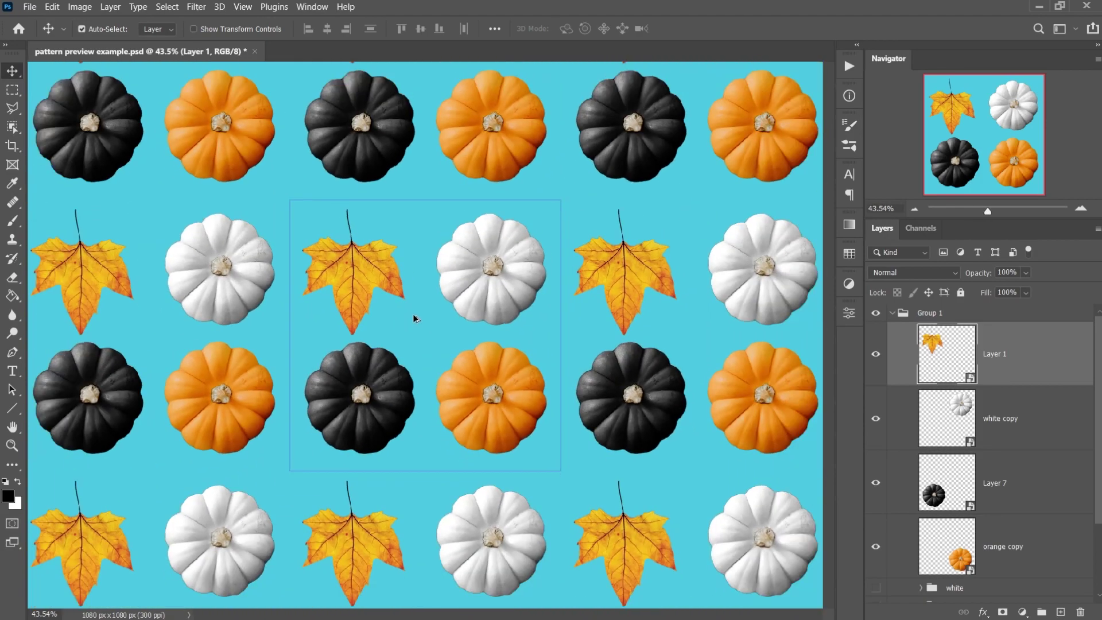
{"action": "key", "text": "ctrl+t"}
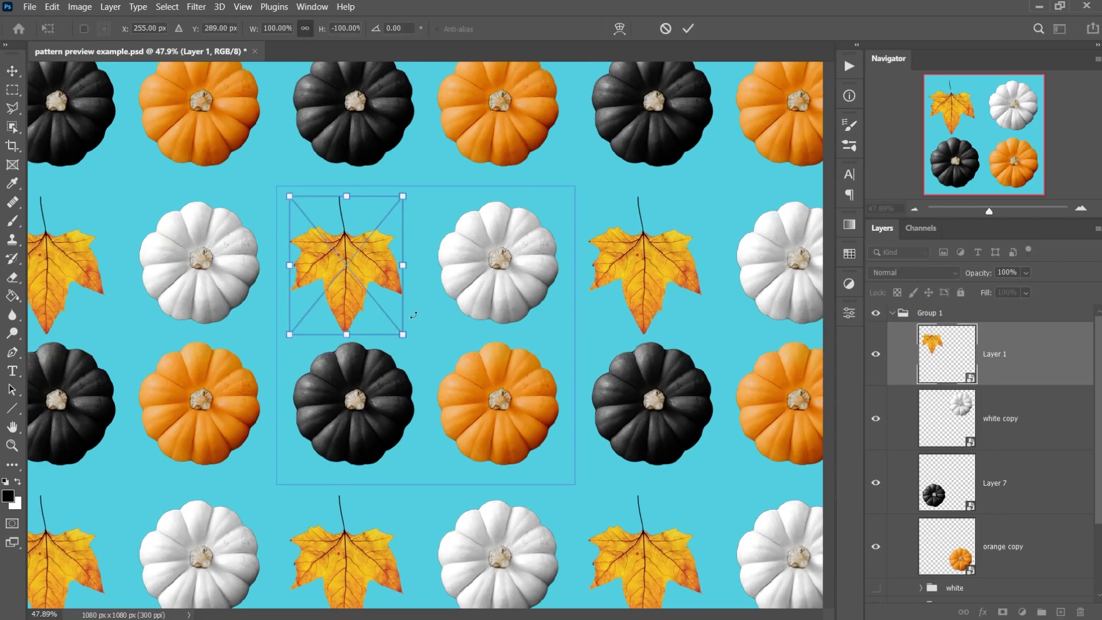
{"action": "right_click", "coordinate": [367, 281]}
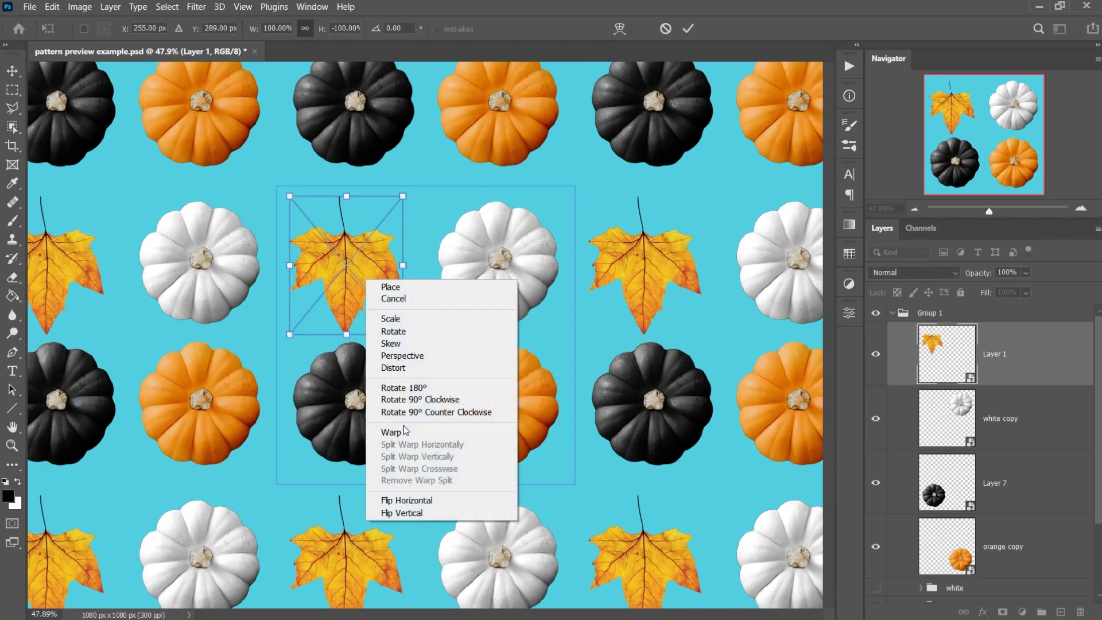
{"action": "left_click", "coordinate": [405, 501]}
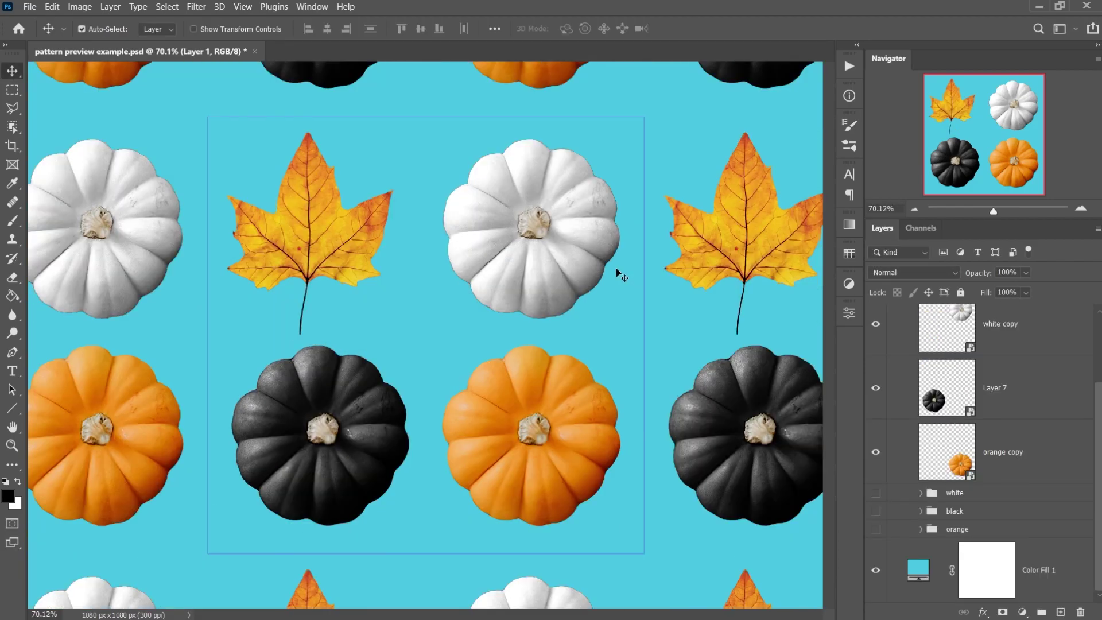
- Turn off Pattern Preview and hide the Color Fill 1 background layer
{"action": "left_click", "coordinate": [246, 9]}
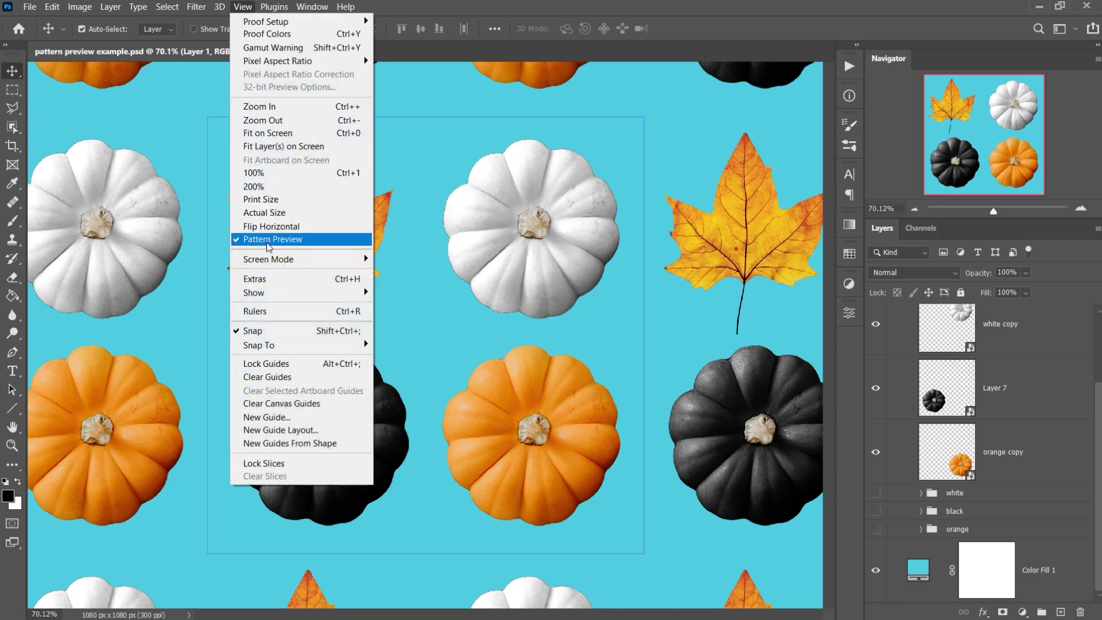
{"action": "left_click", "coordinate": [287, 237]}
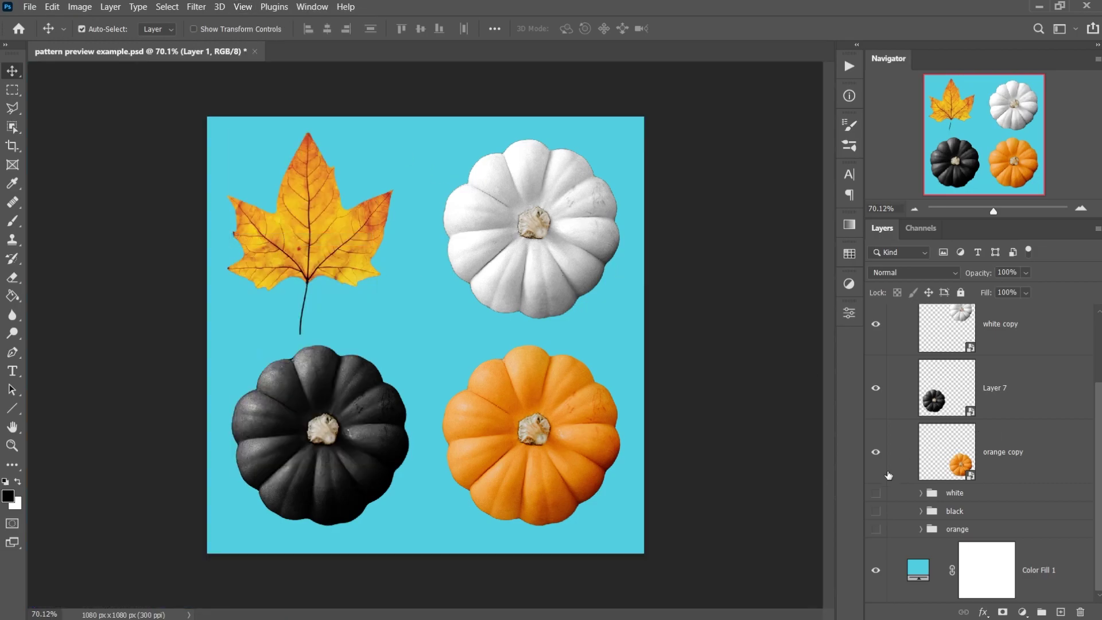
{"action": "left_click", "coordinate": [876, 570]}
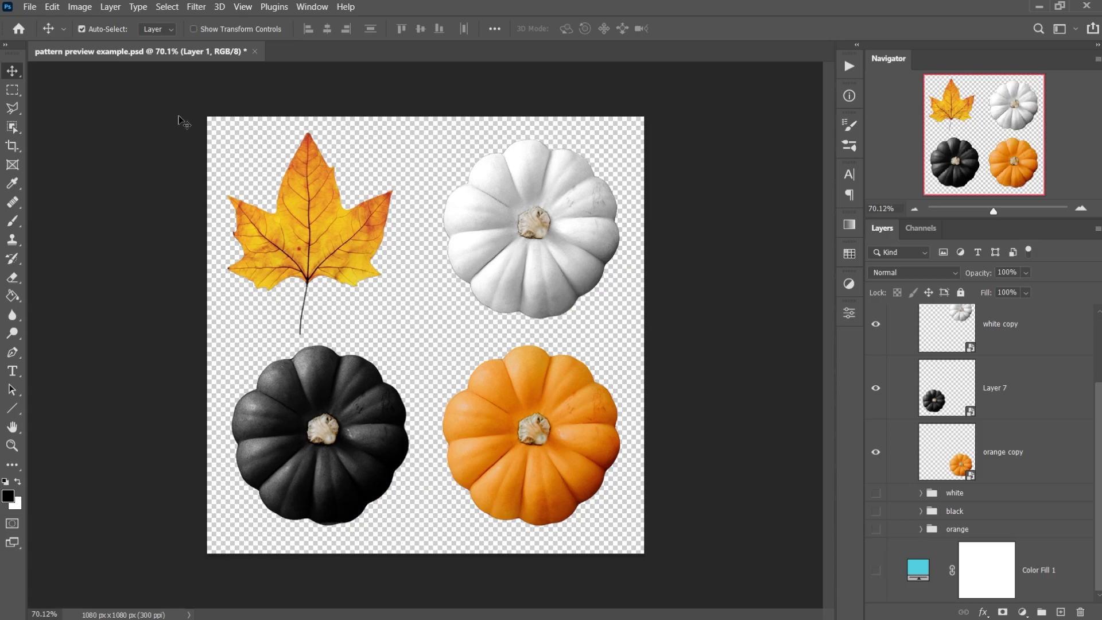
- Define the leaf and pumpkin artwork as a pattern named "Haloween"
{"action": "left_click", "coordinate": [52, 6]}
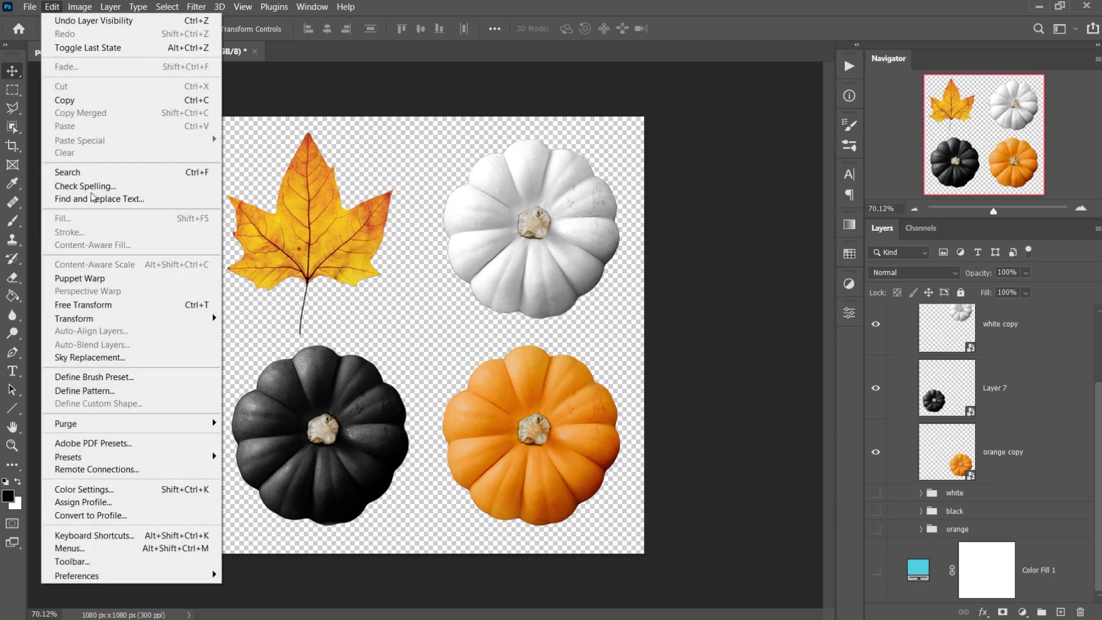
{"action": "left_click", "coordinate": [80, 390]}
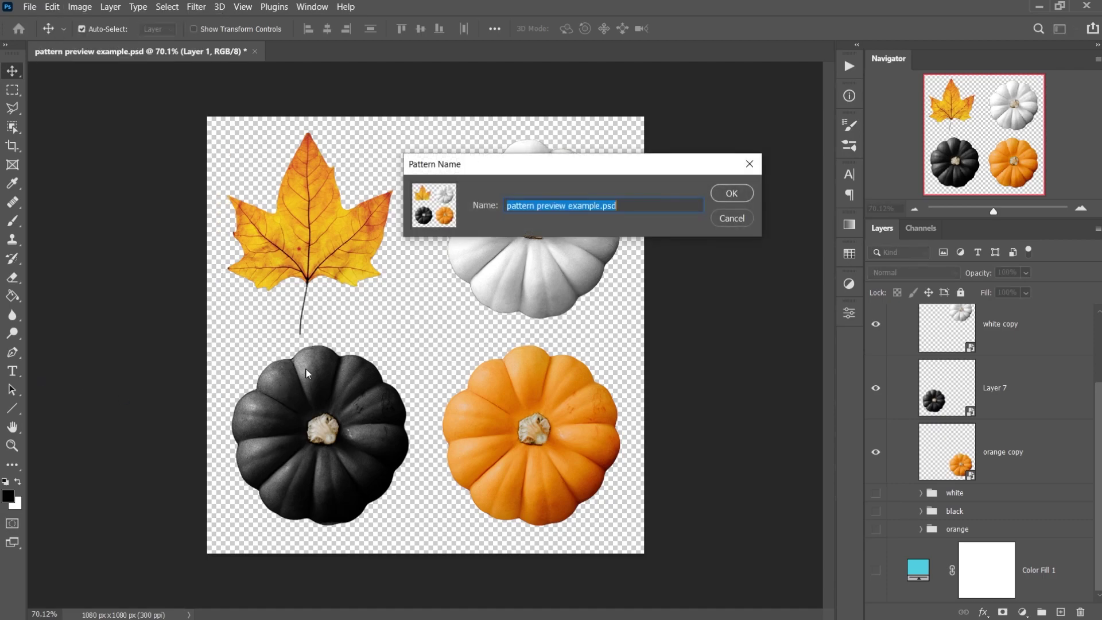
{"action": "type", "text": "Halloween"}
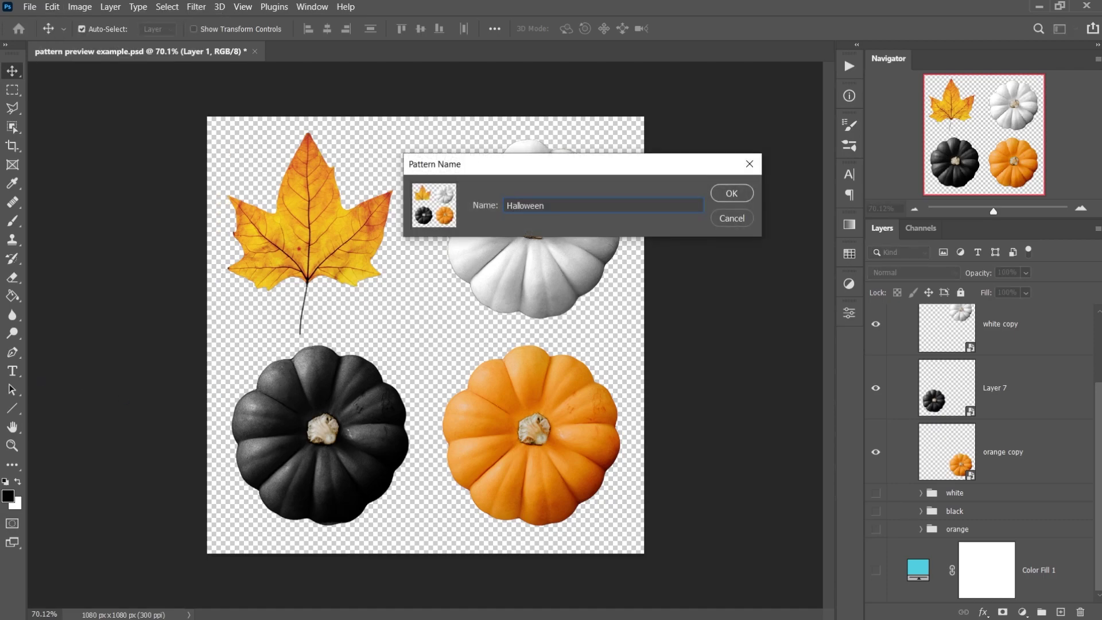
{"action": "left_click", "coordinate": [726, 194]}
- Hide Group 1 and show the Color Fill 1 background layer
{"action": "scroll", "coordinate": [919, 350], "scroll_direction": "up", "scroll_amount": 3}
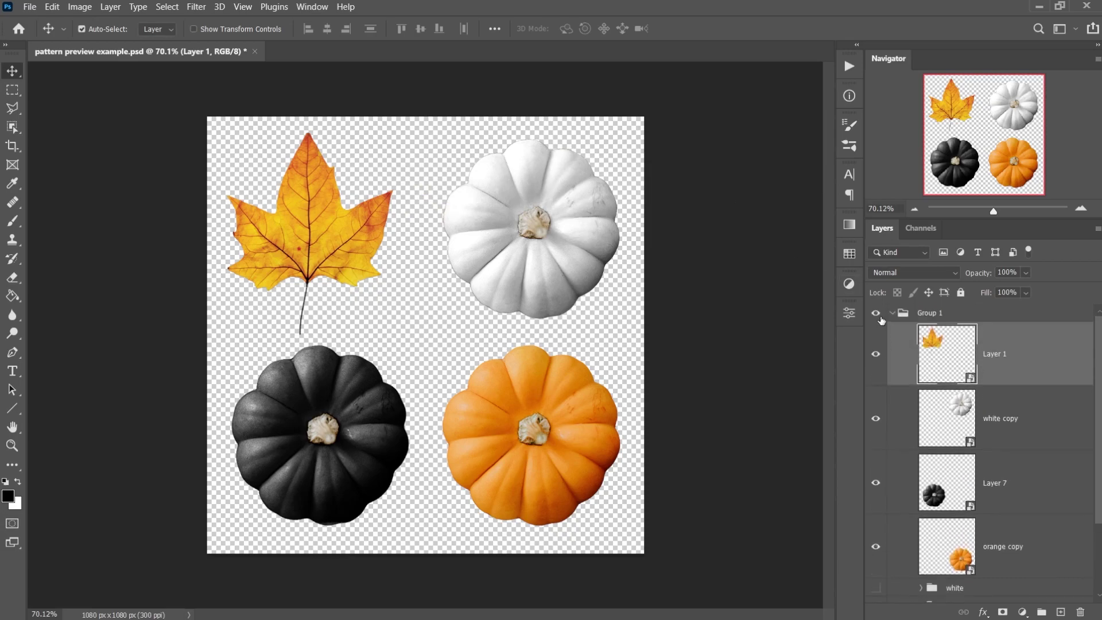
{"action": "left_click", "coordinate": [876, 313]}
{"action": "scroll", "coordinate": [881, 345], "scroll_direction": "down", "scroll_amount": 3}
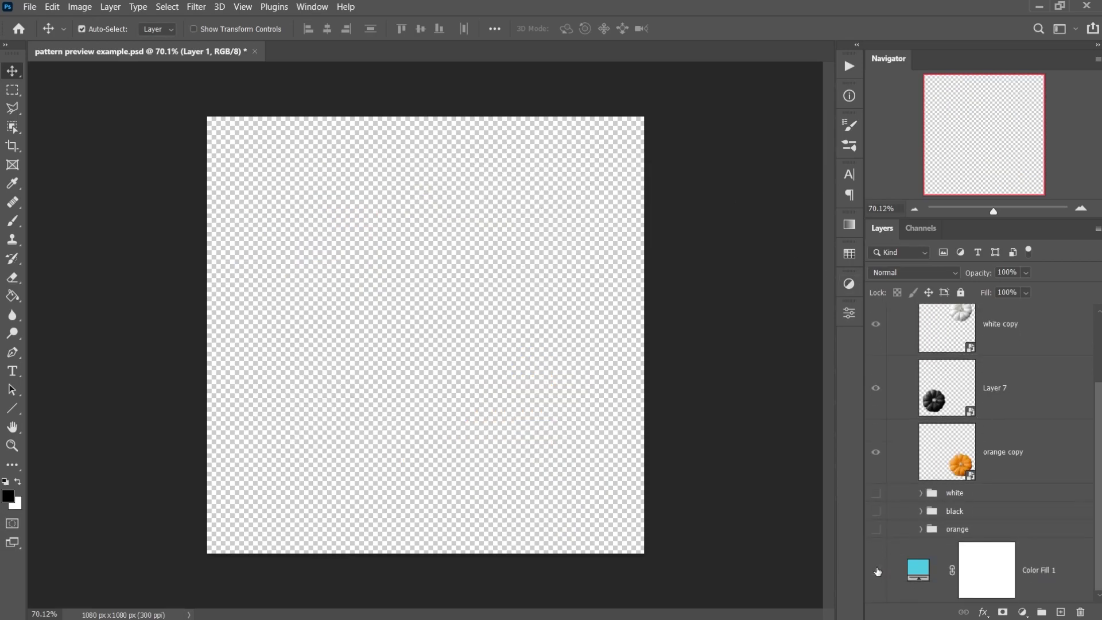
{"action": "left_click", "coordinate": [876, 570]}
- Add a Pattern Overlay effect to the Color Fill 1 layer using the leaf and pumpkin pattern
{"action": "double_click", "coordinate": [1034, 558]}
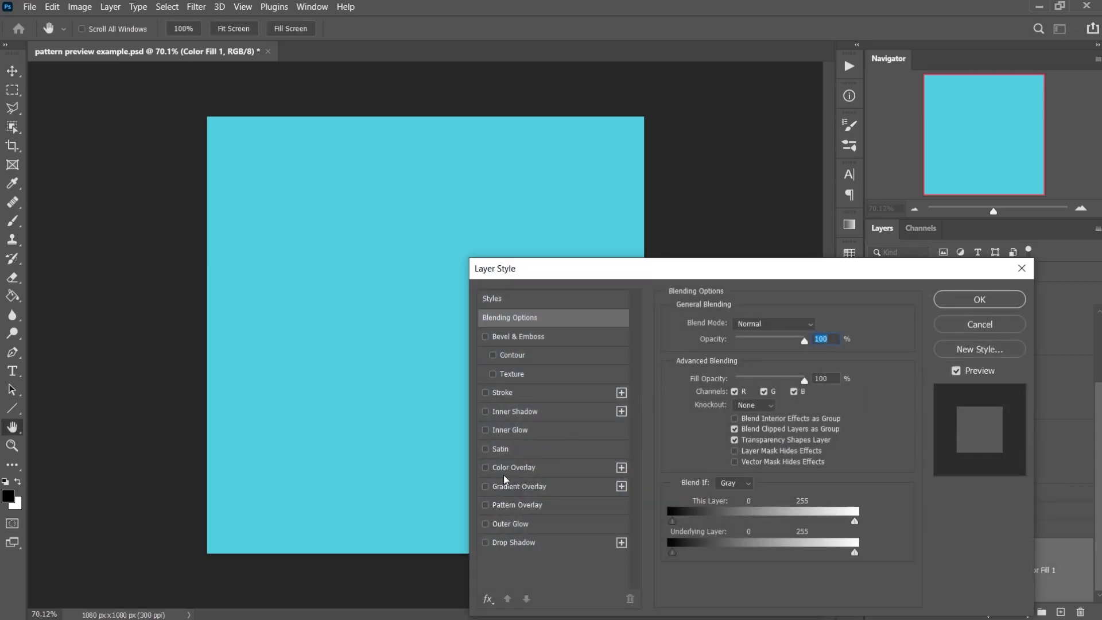
{"action": "left_click_drag", "start_coordinate": [650, 270], "coordinate": [699, 185]}
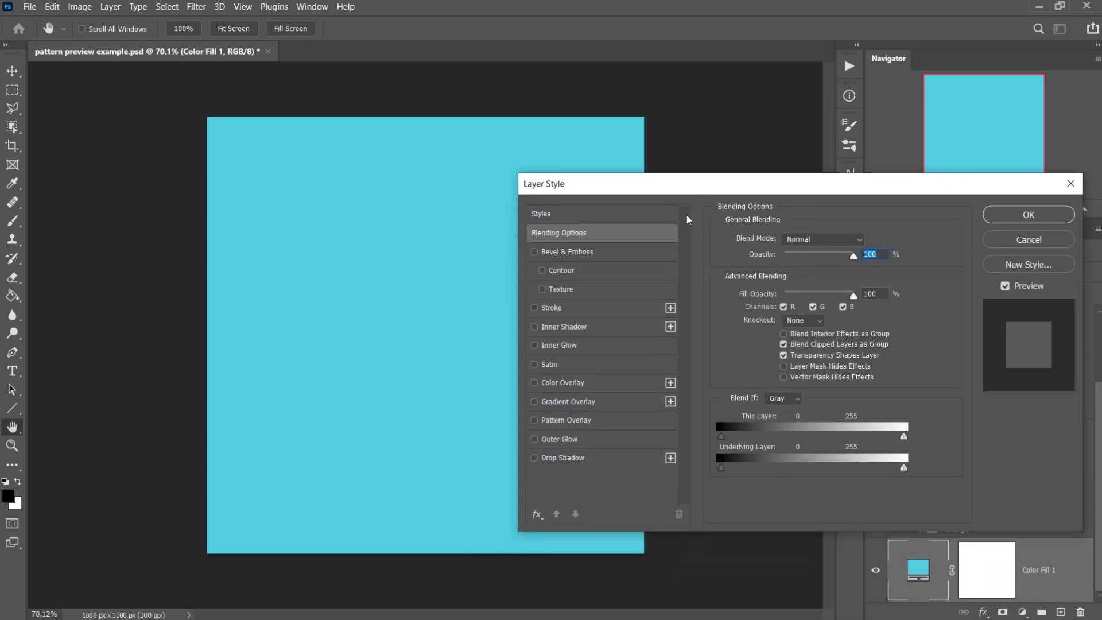
{"action": "left_click", "coordinate": [562, 422]}
{"action": "left_click", "coordinate": [816, 289]}
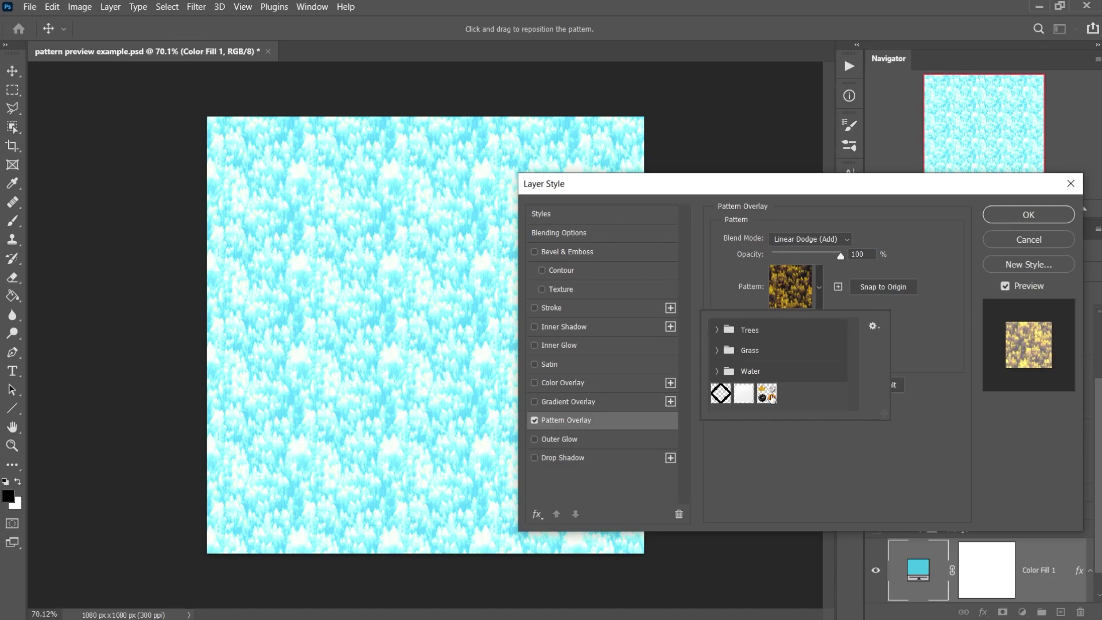
{"action": "left_click", "coordinate": [767, 394]}
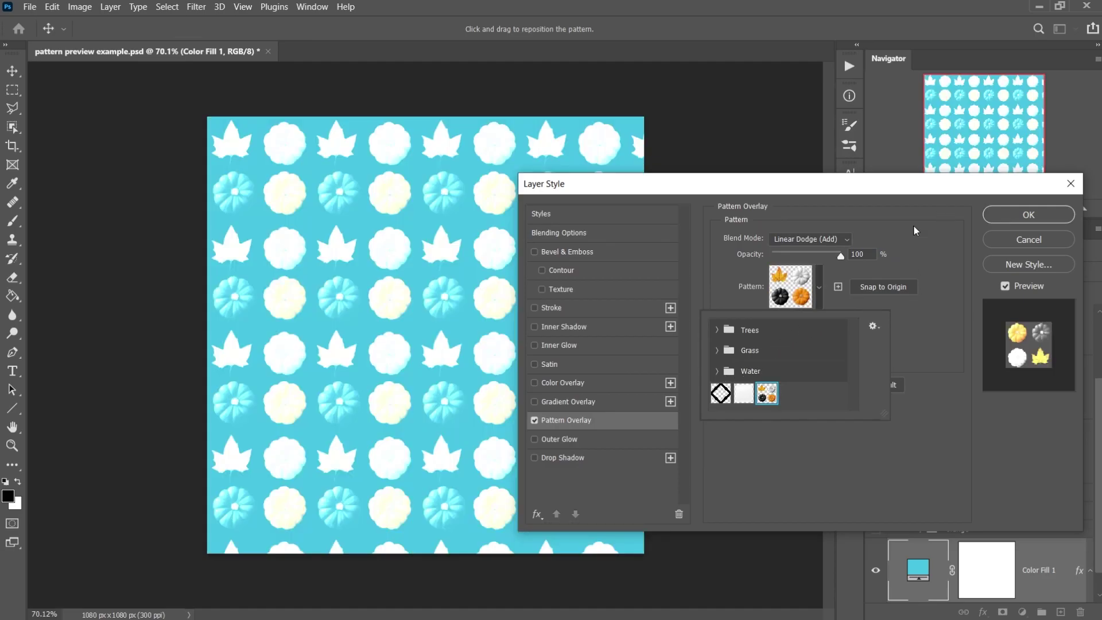
- Set the pattern overlay's blend mode to Normal and its scale to 29%
{"action": "left_click", "coordinate": [801, 238]}
{"action": "left_click", "coordinate": [795, 248]}
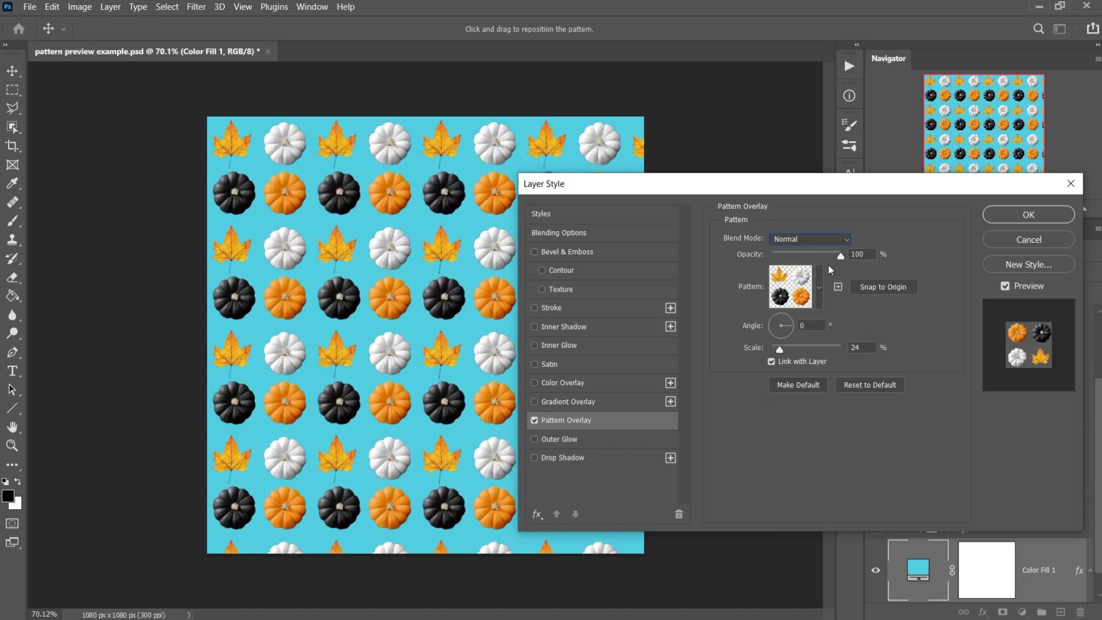
{"action": "mouse_move", "coordinate": [782, 352]}
{"action": "left_mouse_down"}
{"action": "mouse_move", "coordinate": [772, 349]}
{"action": "mouse_move", "coordinate": [782, 352]}
{"action": "left_mouse_up"}
- Try the pattern overlay in successive blend modes, including Multiply and Lighten
{"action": "left_click", "coordinate": [813, 240]}
{"action": "left_click", "coordinate": [794, 242]}
{"action": "key", "text": "Down"}
{"action": "key", "text": "Down"}
{"action": "key", "text": "Down"}
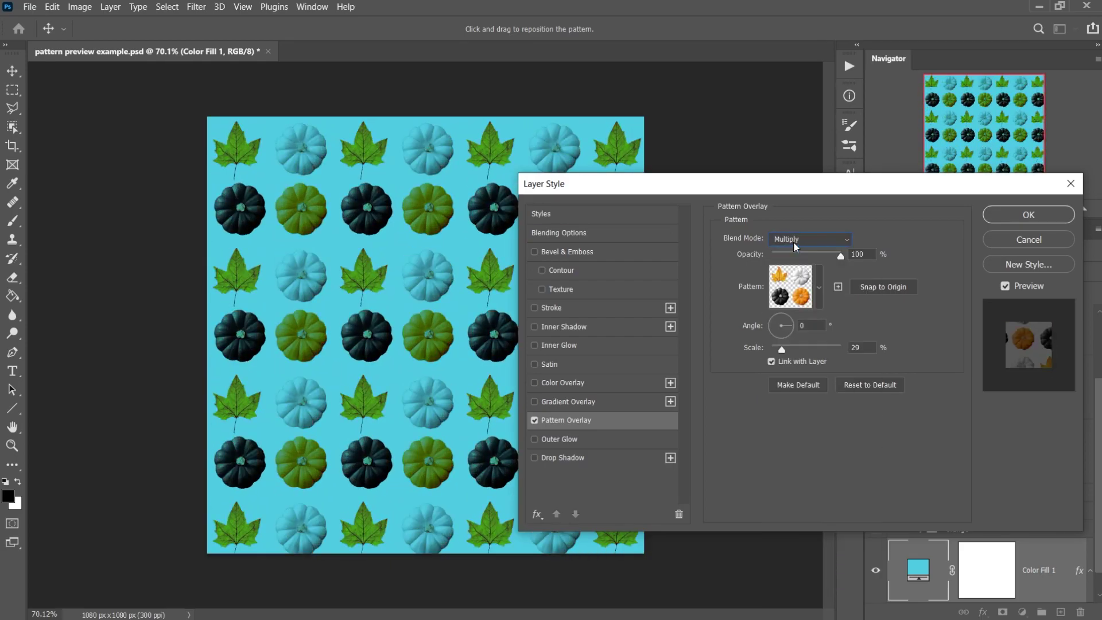
{"action": "key", "text": "Down"}
{"action": "key", "text": "Down"}
{"action": "key", "text": "Down"}
{"action": "key", "text": "Down"}
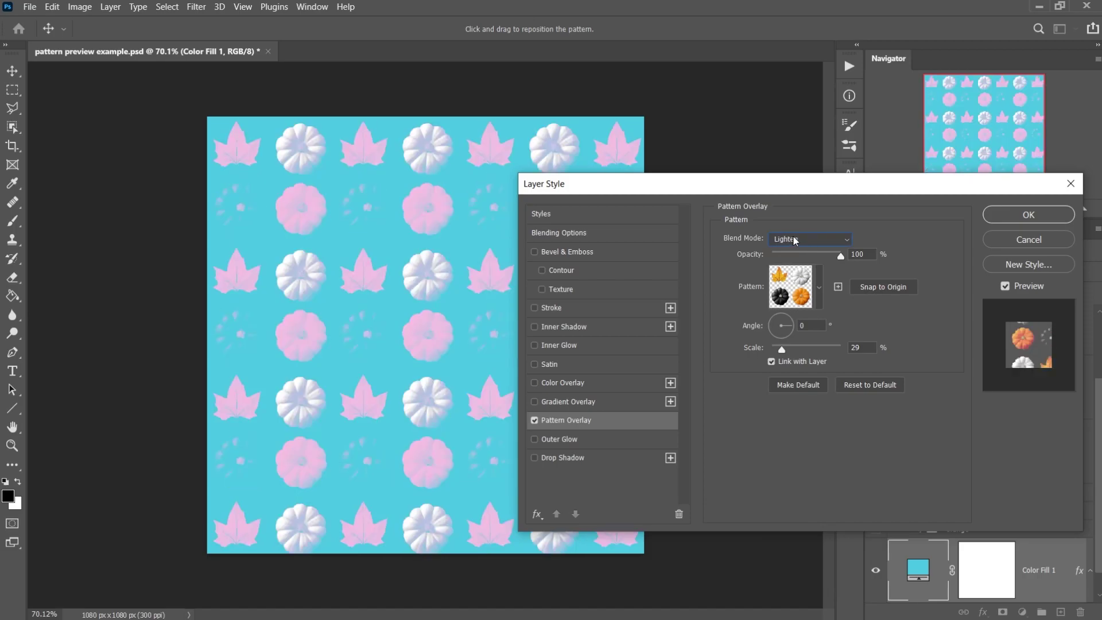
{"action": "key", "text": "Down"}
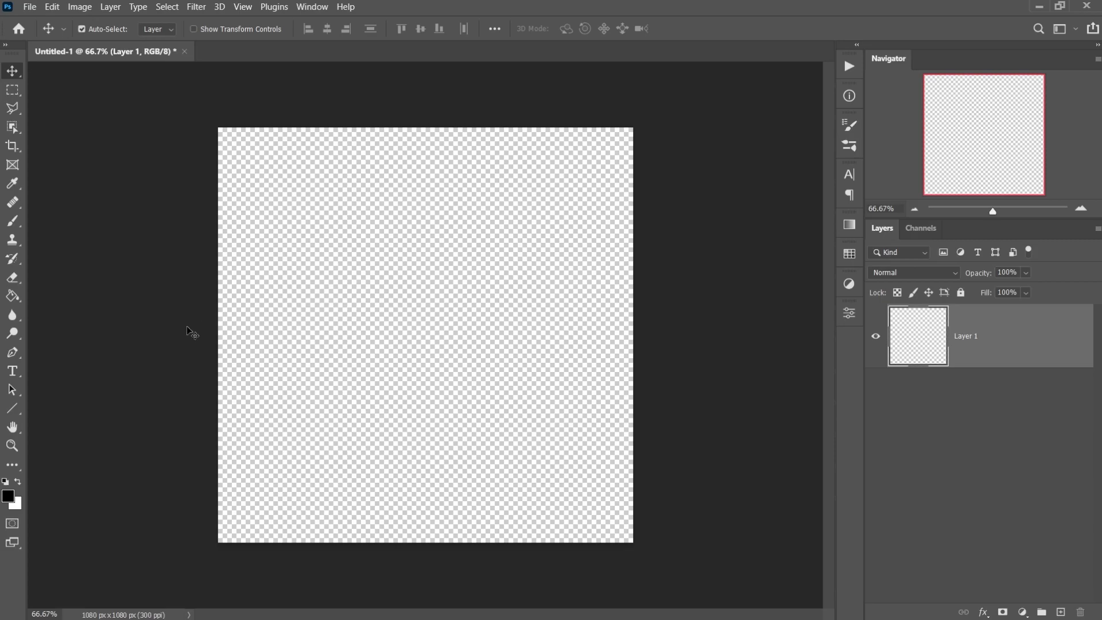
- Draw a black triangle about 482 by 418 px in the canvas's upper-left area and round its corners
{"action": "left_click", "coordinate": [12, 408]}
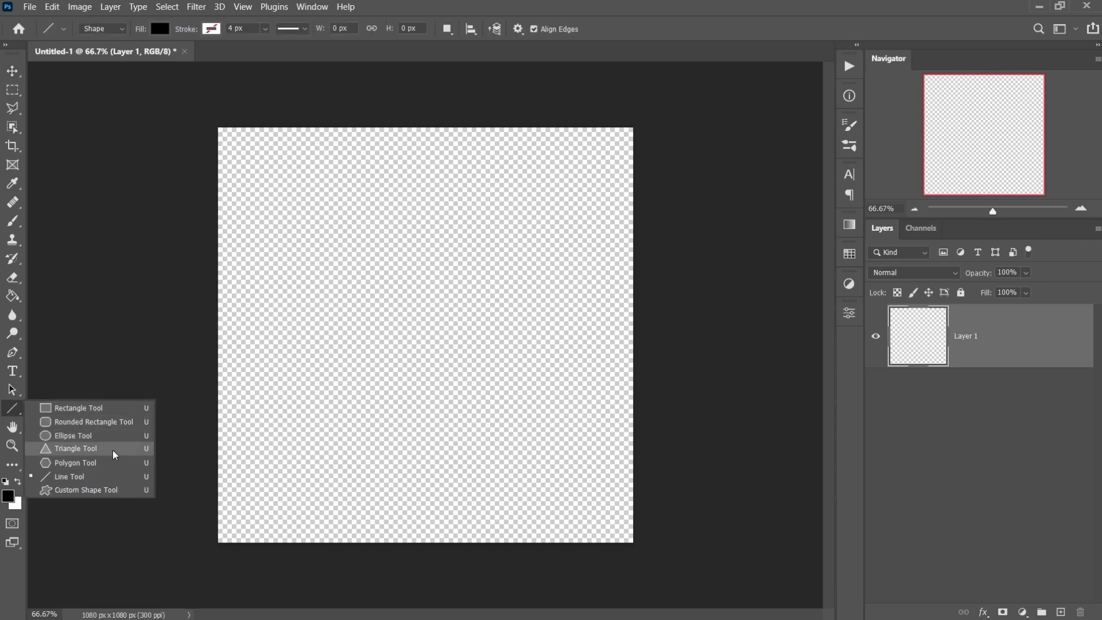
{"action": "left_click", "coordinate": [100, 454]}
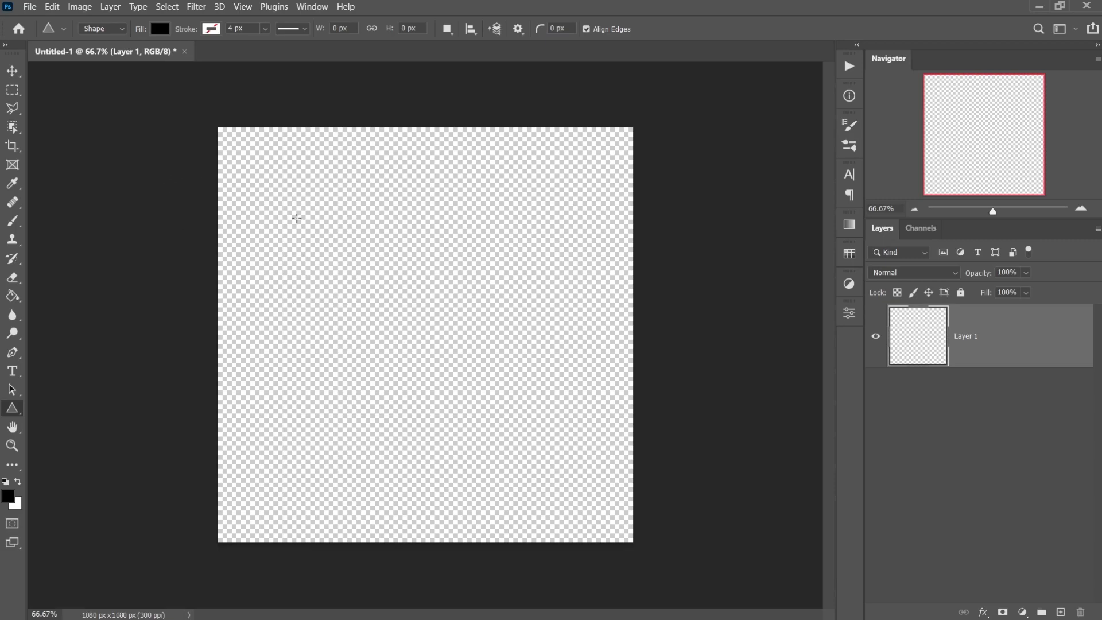
{"action": "left_click_drag", "start_coordinate": [262, 206], "coordinate": [475, 430]}
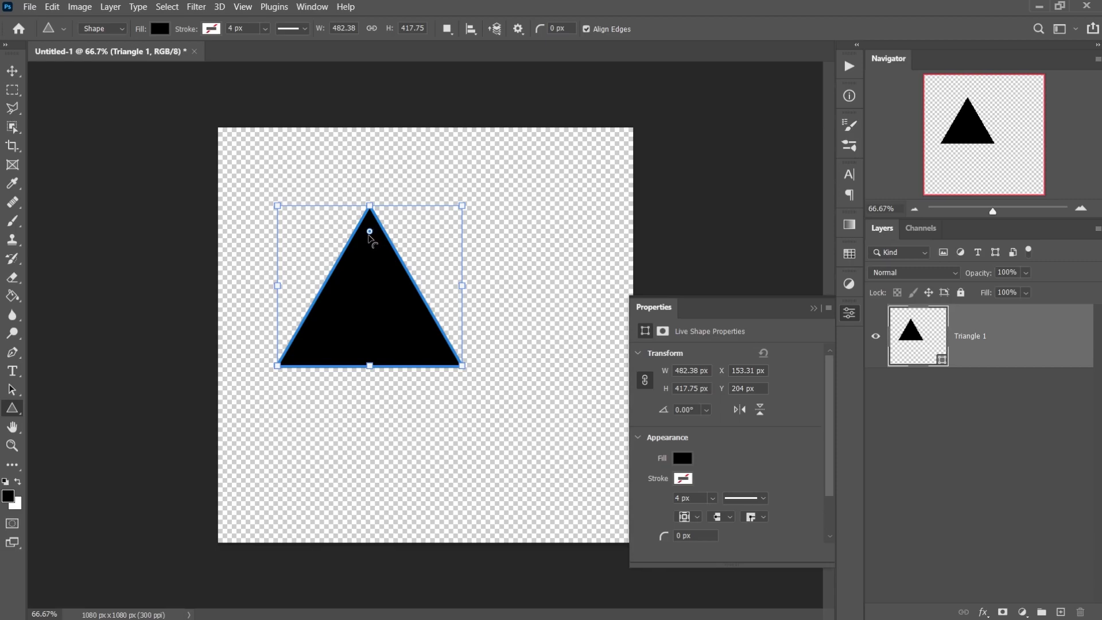
{"action": "left_click_drag", "start_coordinate": [370, 231], "coordinate": [370, 281]}
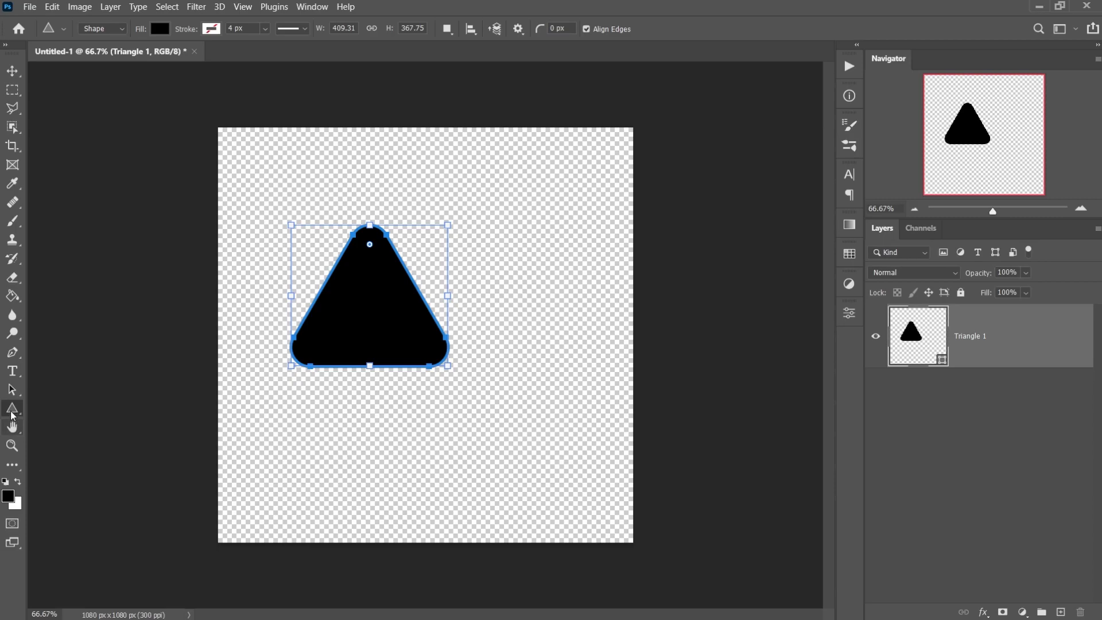
- Draw a black square about 246 by 246 px beside the triangle on the Triangle 1 layer
{"action": "right_click", "coordinate": [11, 411]}
{"action": "left_click", "coordinate": [79, 413]}
{"action": "left_click_drag", "start_coordinate": [509, 245], "coordinate": [610, 373]}
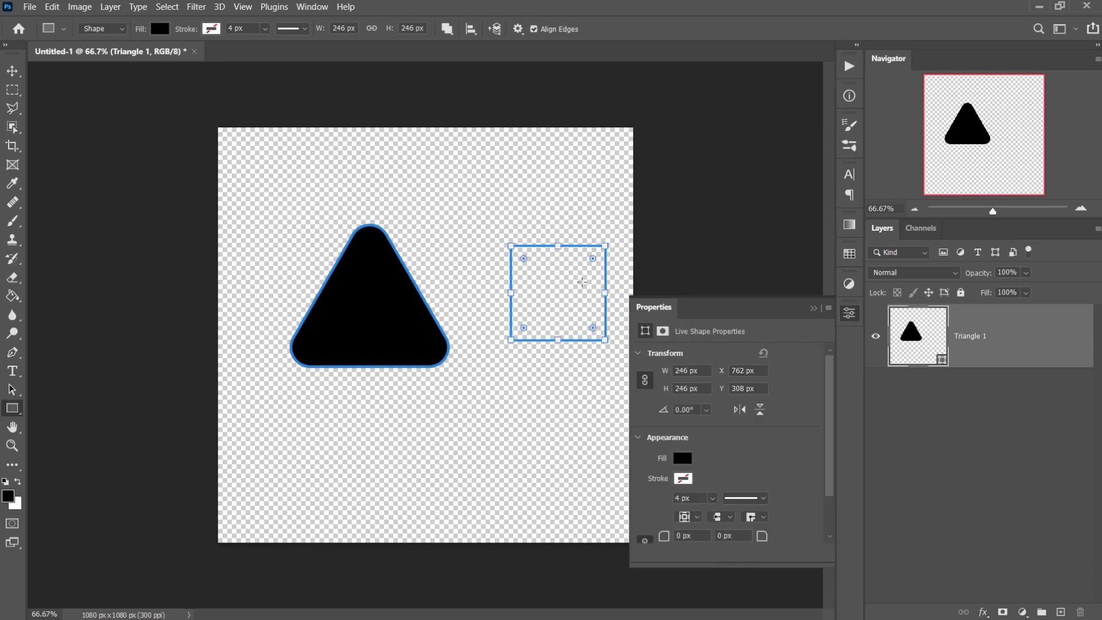
{"action": "left_click", "coordinate": [813, 308]}
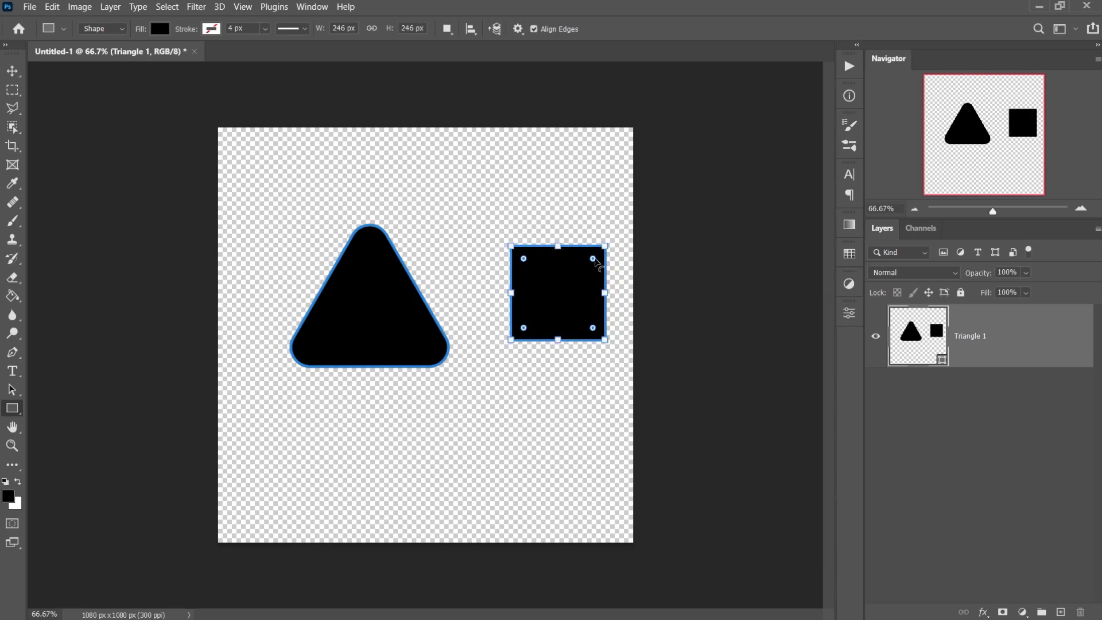
- Try rounding the square's corners, first all together and again individually, undoing each attempt
{"action": "left_click_drag", "start_coordinate": [594, 259], "coordinate": [589, 263]}
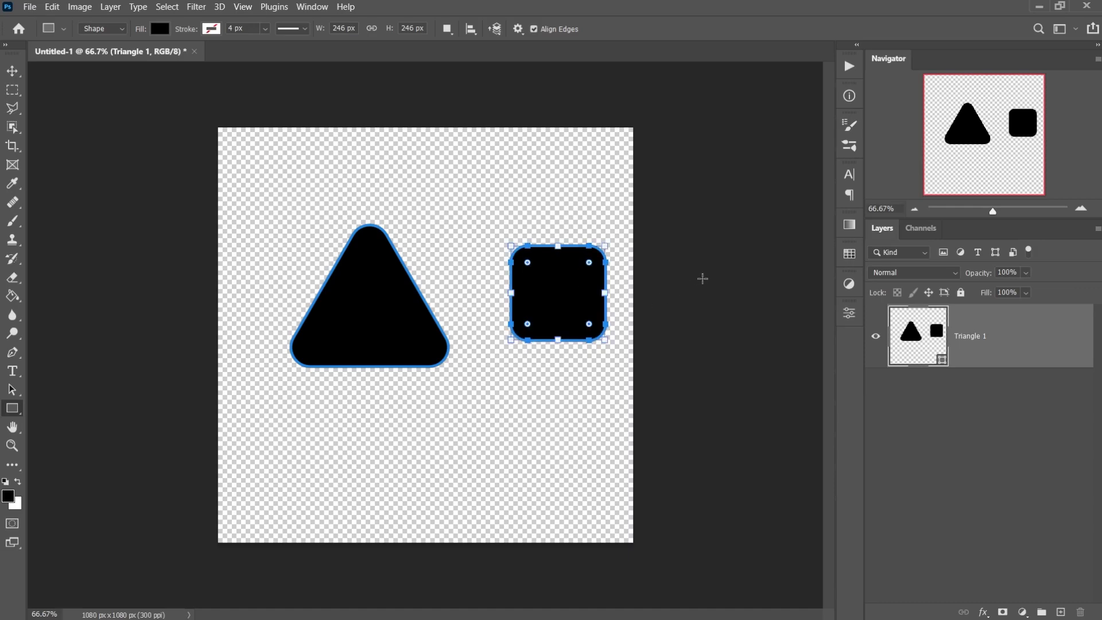
{"action": "key", "text": "ctrl+z"}
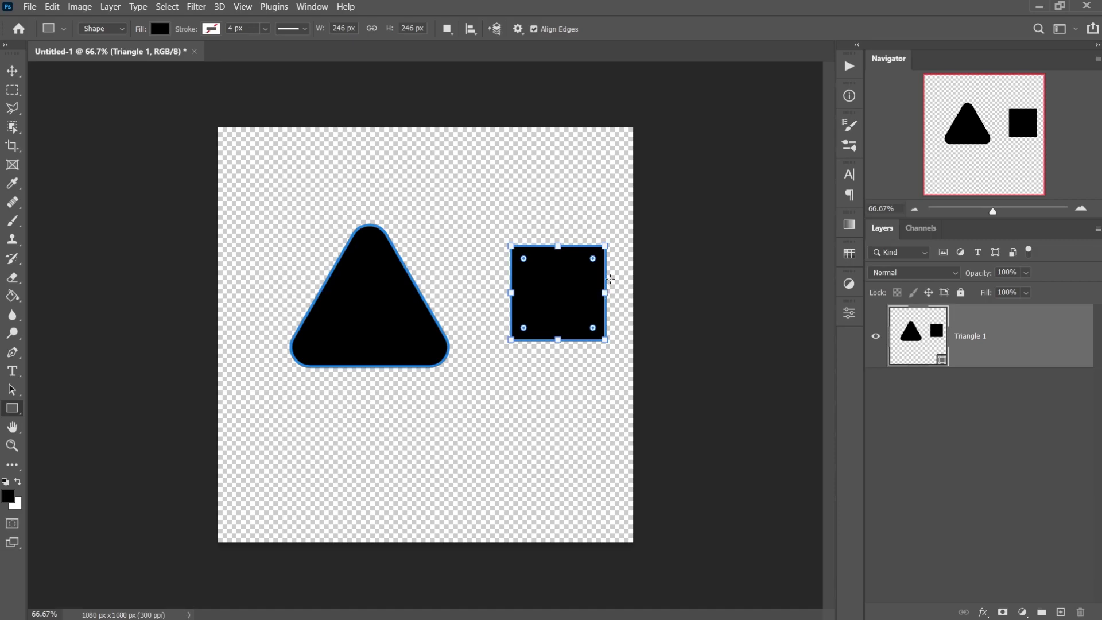
{"action": "key", "text": "alt"}
{"action": "left_click_drag", "start_coordinate": [593, 261], "coordinate": [552, 289]}
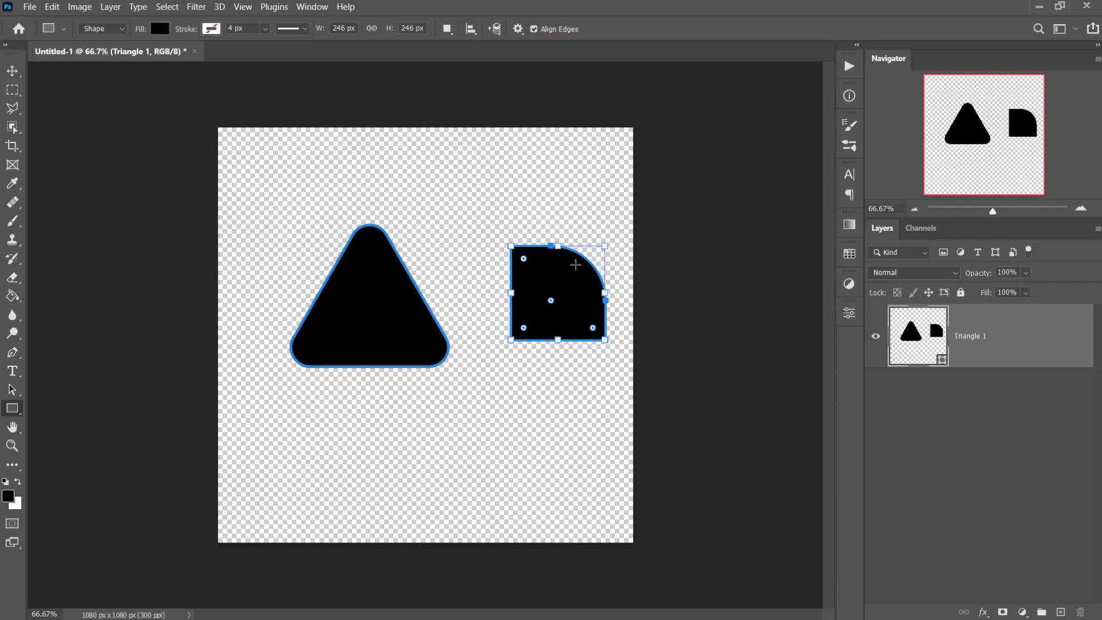
{"action": "left_click_drag", "start_coordinate": [523, 329], "coordinate": [572, 299]}
{"action": "key", "text": "ctrl+z"}
{"action": "key", "text": "ctrl+z"}
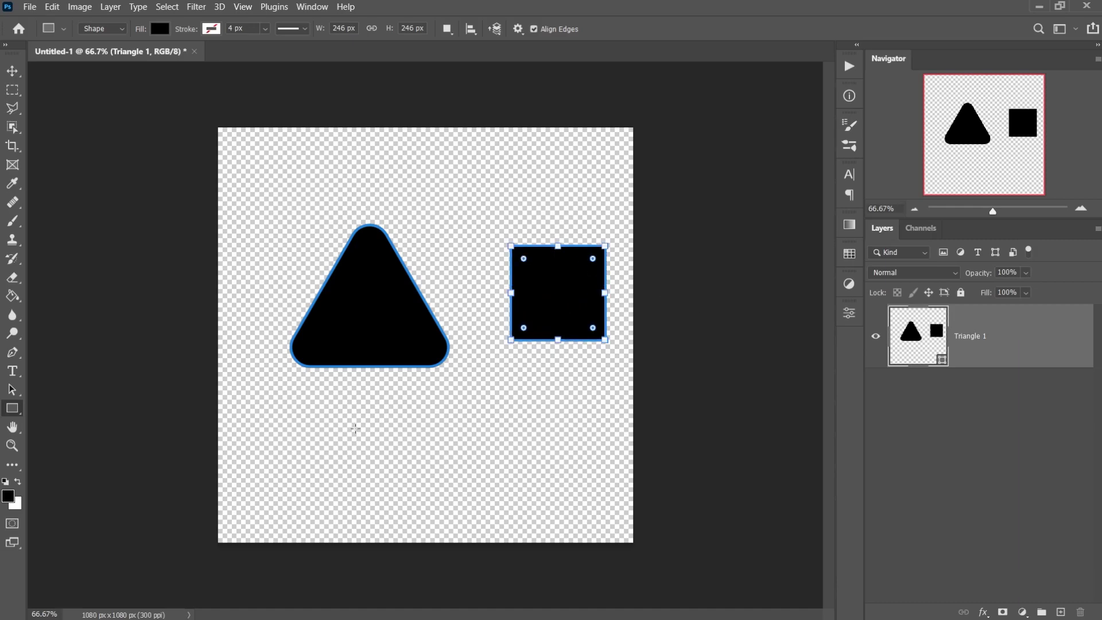
- Draw a slightly sloping line about 795 px wide and 50 px high above the triangle and square
{"action": "right_click", "coordinate": [15, 418]}
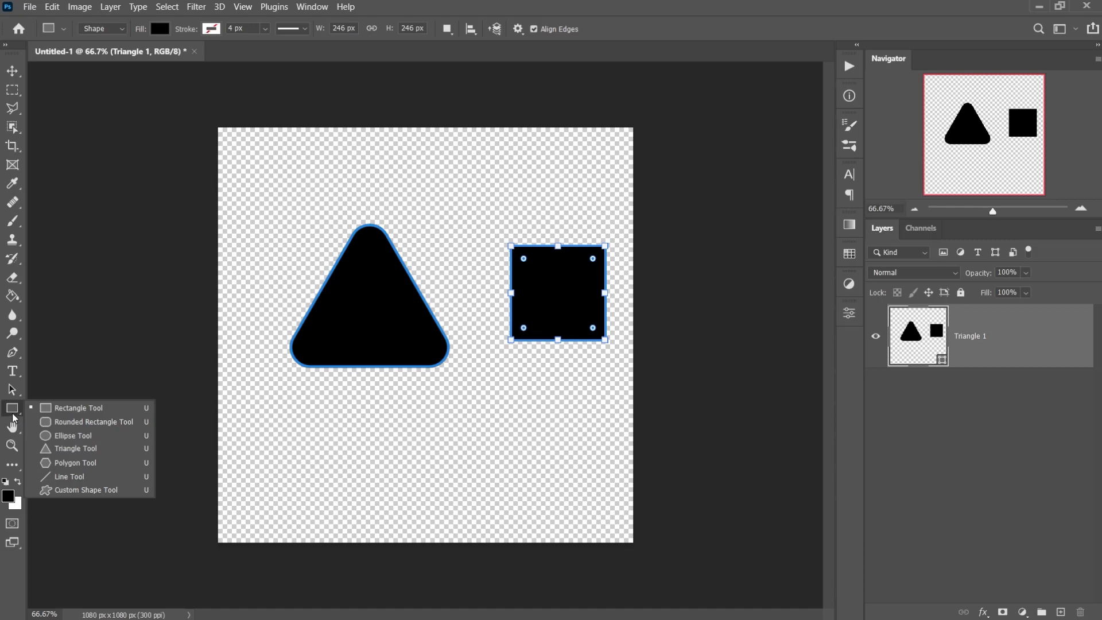
{"action": "left_click", "coordinate": [69, 477]}
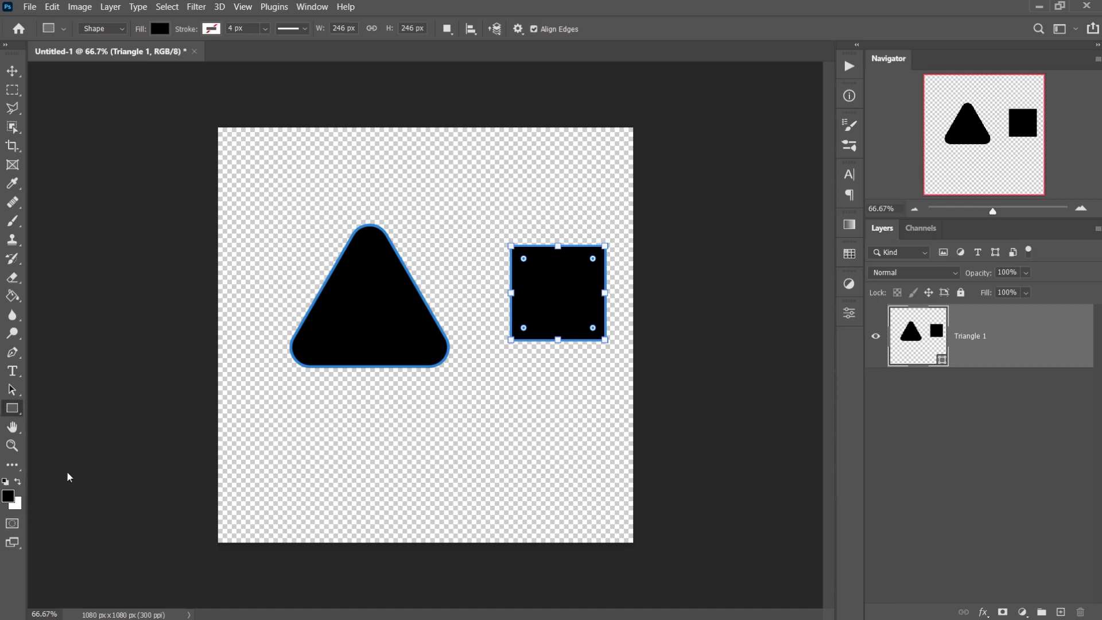
{"action": "left_click_drag", "start_coordinate": [248, 155], "coordinate": [552, 175]}
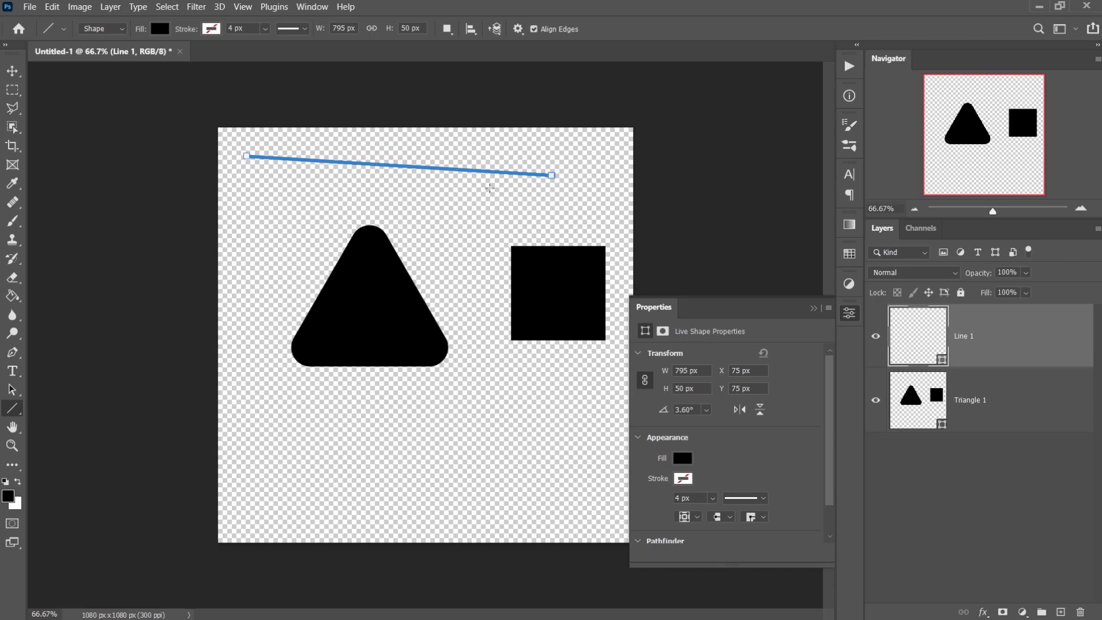
- Set the line's fill to bright cyan and its stroke to dark navy from the recently used colors
{"action": "left_click", "coordinate": [682, 458]}
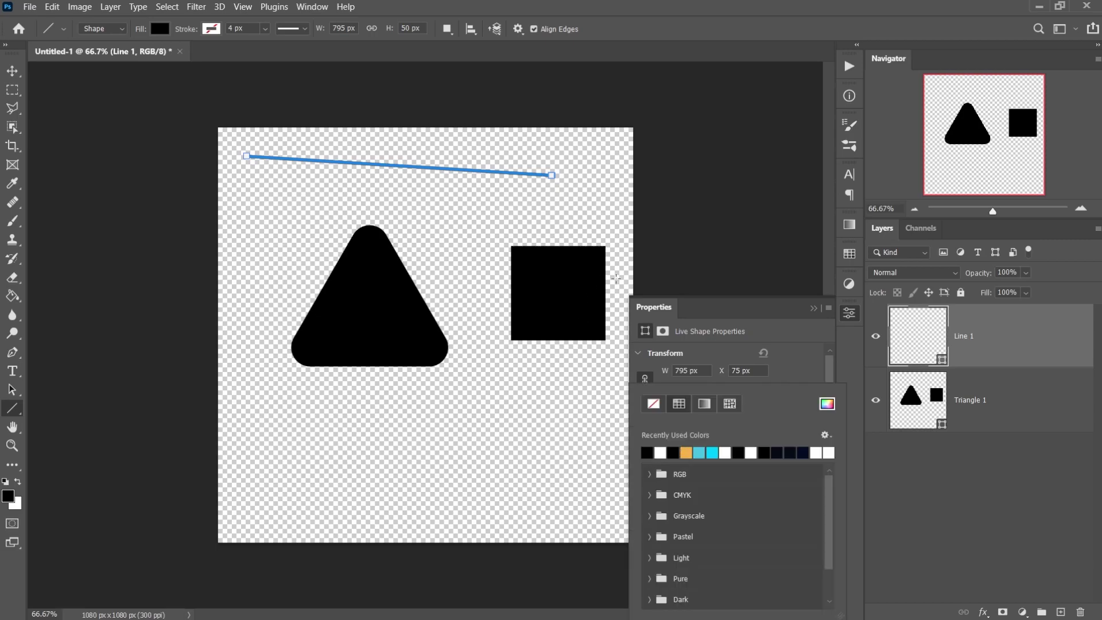
{"action": "left_click", "coordinate": [712, 452]}
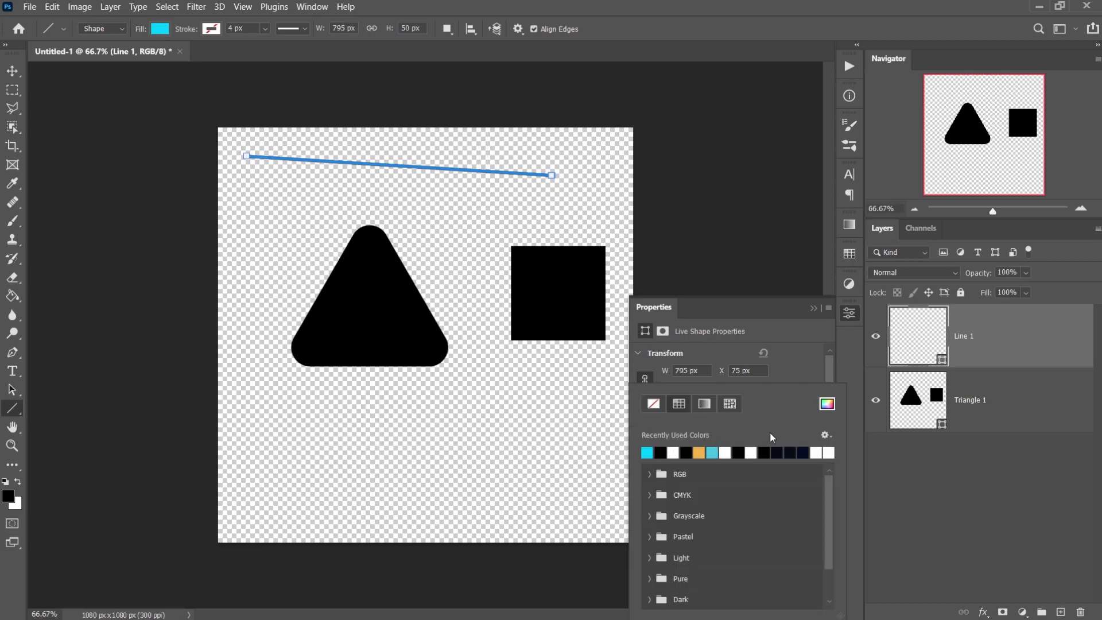
{"action": "left_click", "coordinate": [788, 367]}
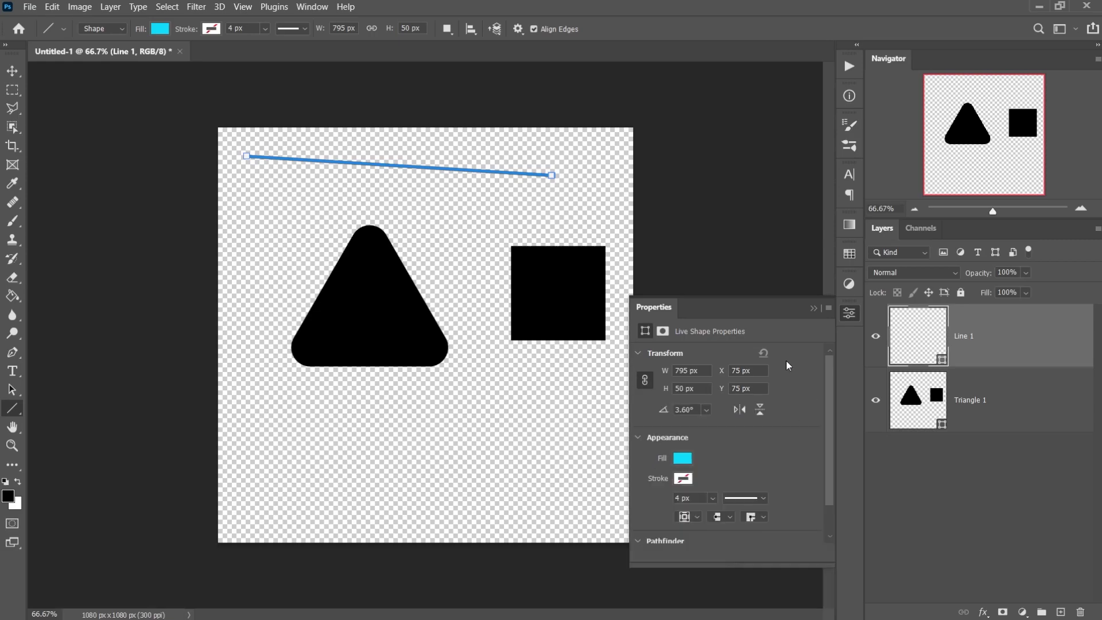
{"action": "left_click", "coordinate": [682, 479]}
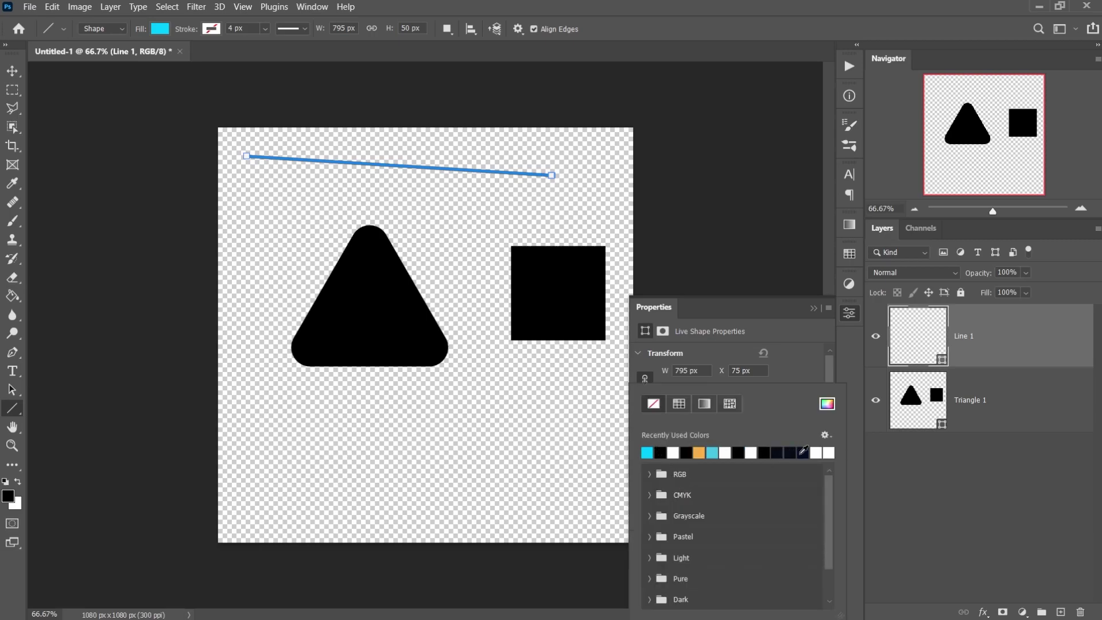
{"action": "left_click", "coordinate": [807, 453]}
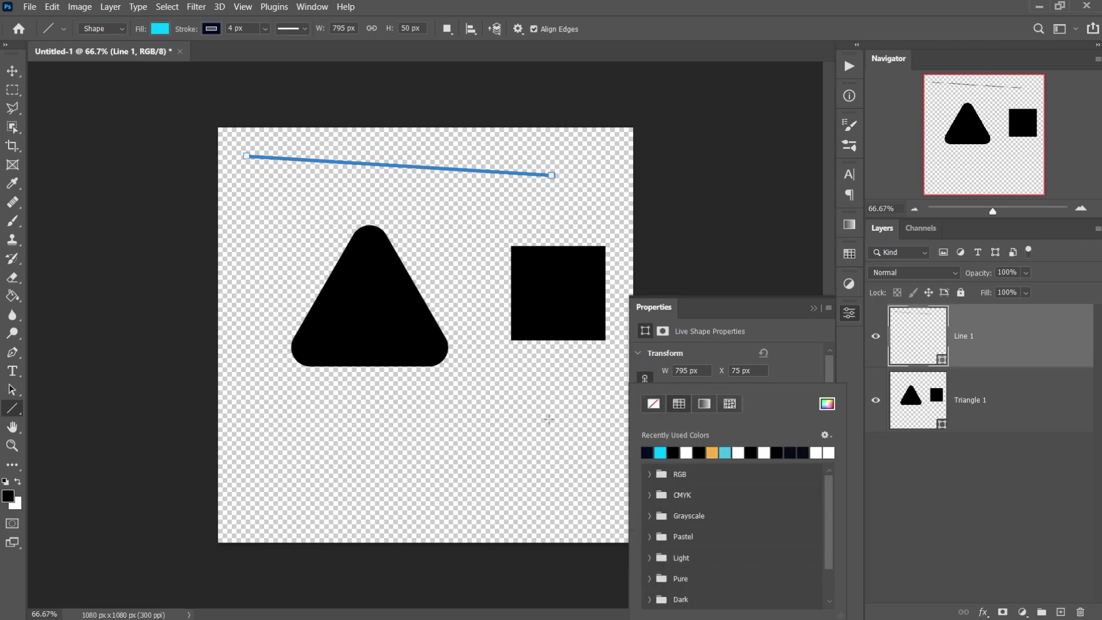
{"action": "left_click", "coordinate": [795, 370]}
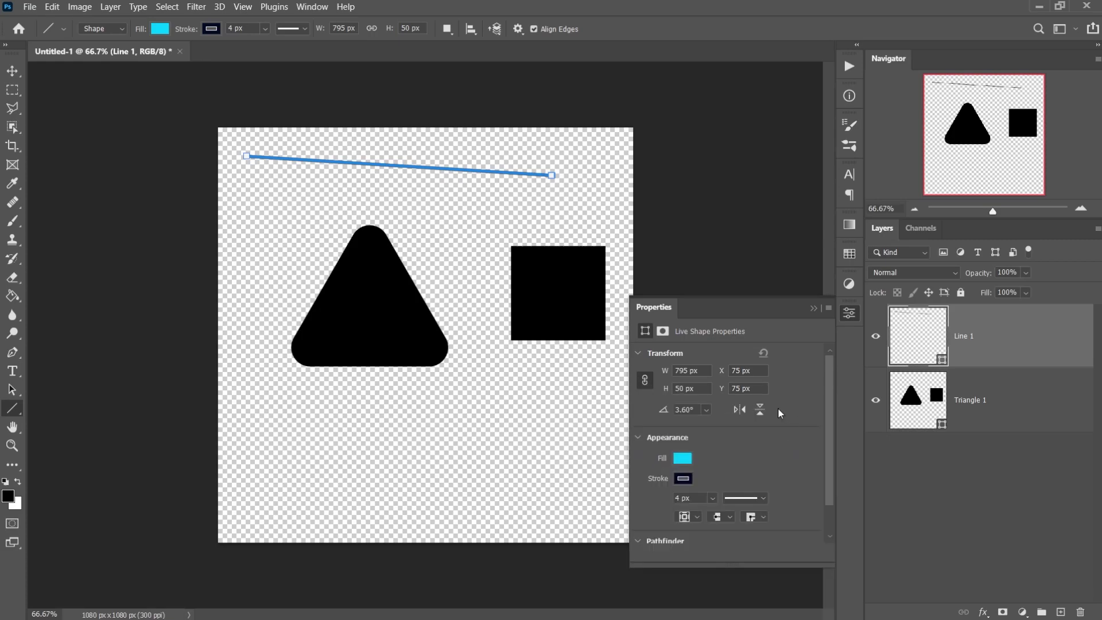
- Examine the line's stroke alignment, cap and corner options, keeping the stroke alignment centred
{"action": "left_click", "coordinate": [697, 518]}
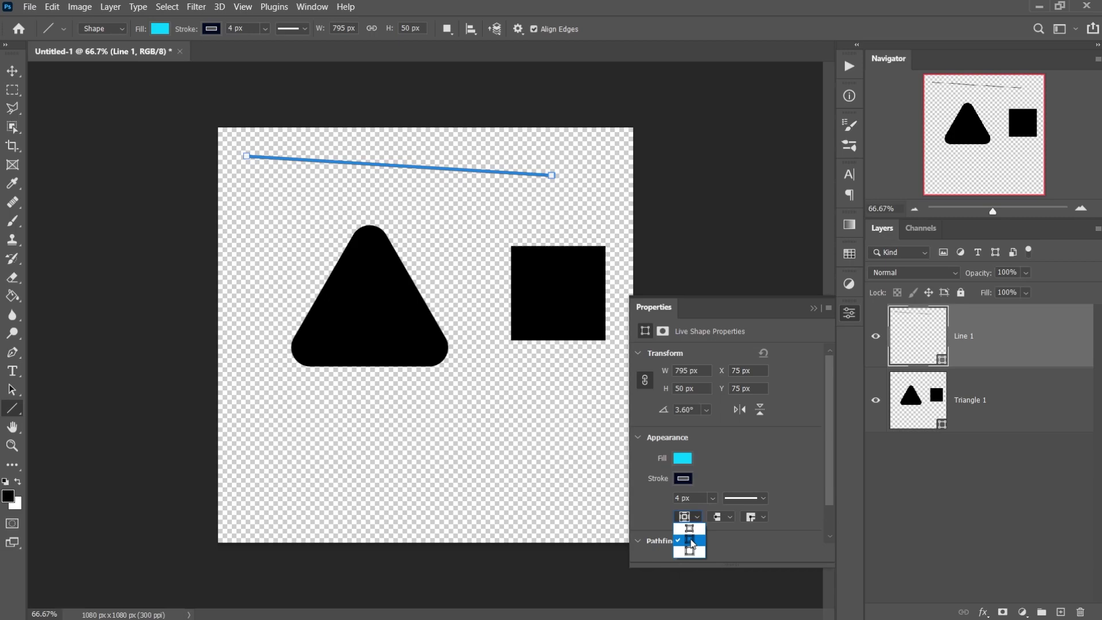
{"action": "left_click", "coordinate": [692, 542]}
{"action": "left_click", "coordinate": [689, 516]}
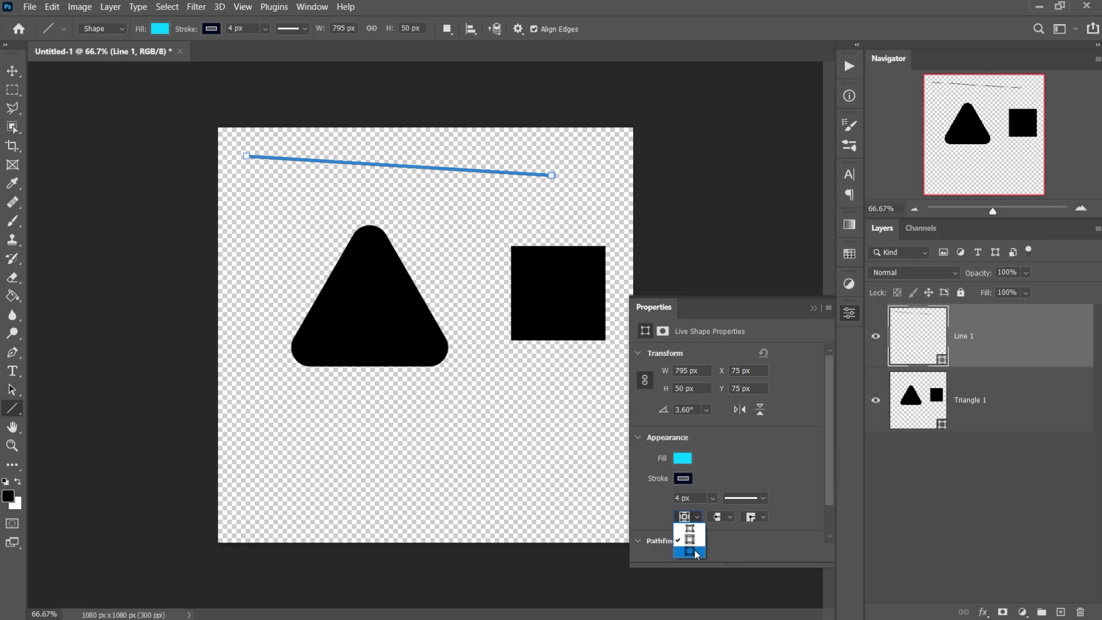
{"action": "left_click", "coordinate": [732, 509]}
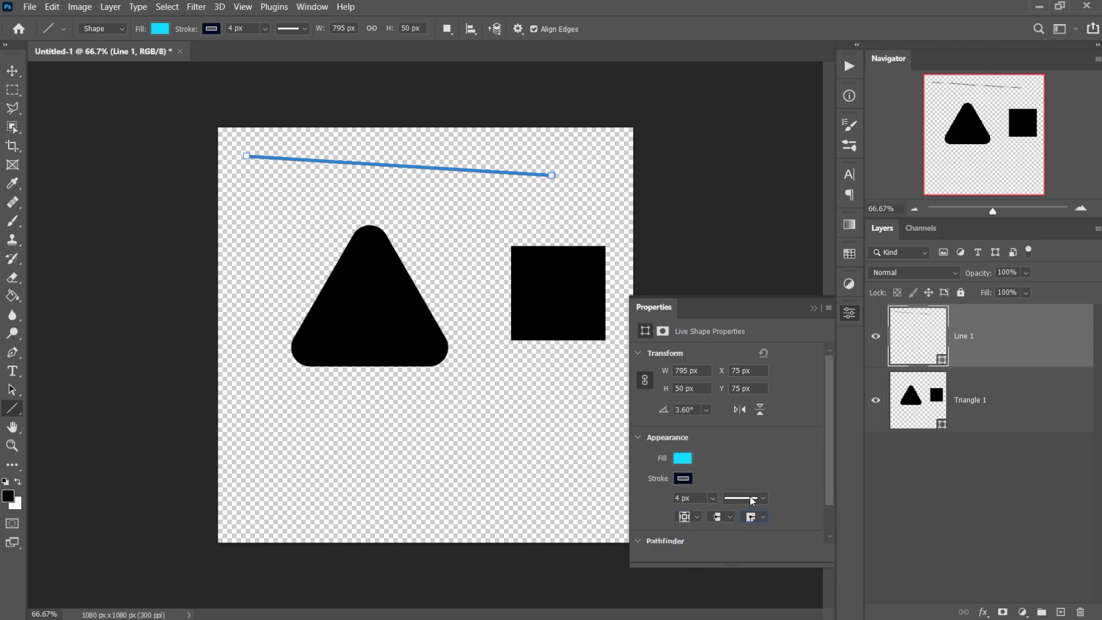
- Examine the cap and corner choices for the line's stroke, along with the Pathfinder operations
{"action": "left_click", "coordinate": [730, 518]}
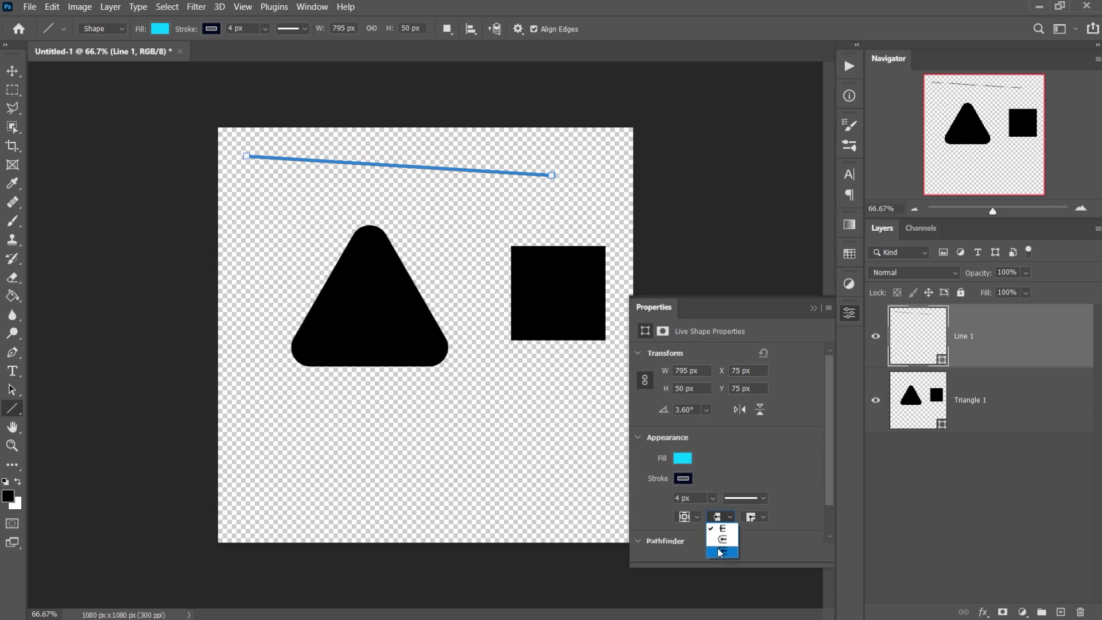
{"action": "left_click", "coordinate": [759, 520]}
{"action": "left_click", "coordinate": [758, 518]}
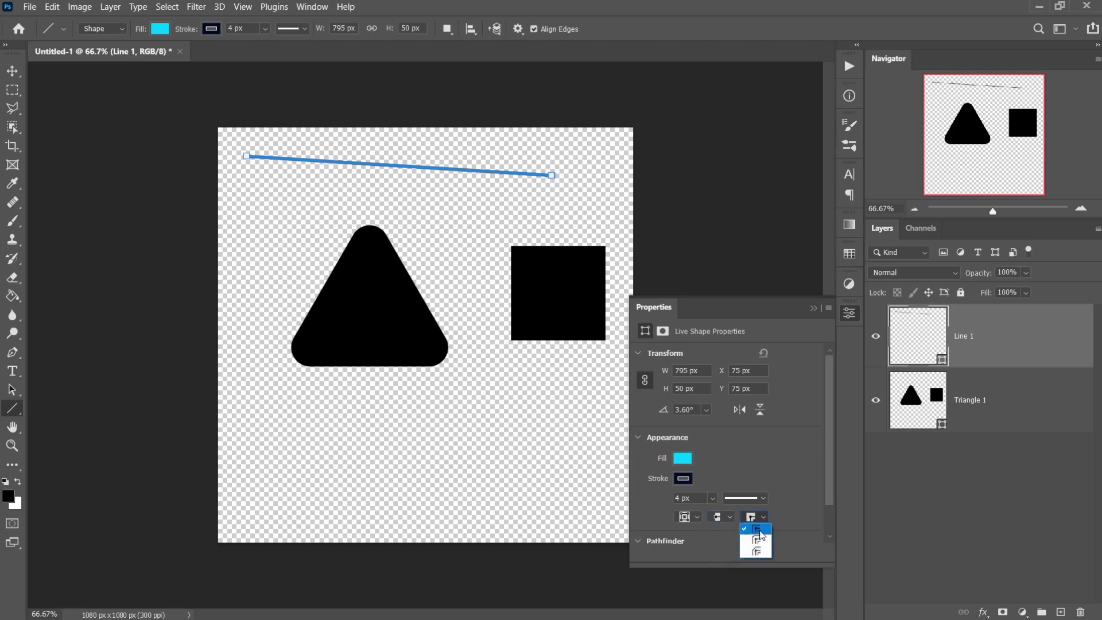
{"action": "left_click", "coordinate": [789, 477]}
{"action": "scroll", "coordinate": [790, 477], "scroll_direction": "down", "scroll_amount": 2}
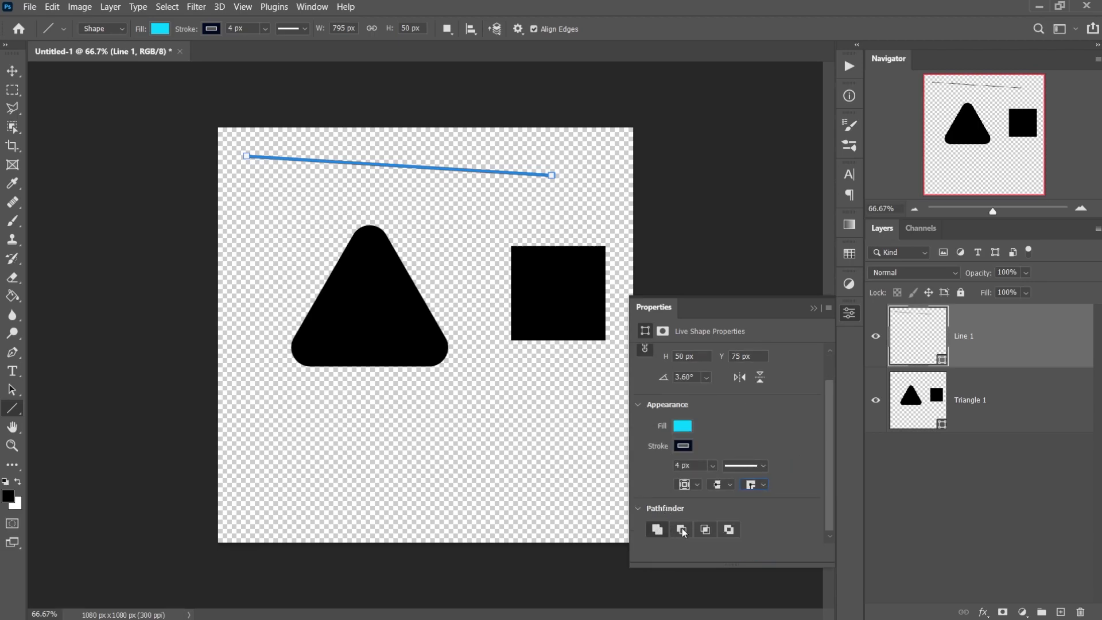
{"action": "scroll", "coordinate": [685, 530], "scroll_direction": "up", "scroll_amount": 1}
- Thicken the line's stroke to 34.7 px and try the bevel corner type before choosing the miter corner again
{"action": "left_click", "coordinate": [711, 499]}
{"action": "left_click_drag", "start_coordinate": [714, 515], "coordinate": [723, 518]}
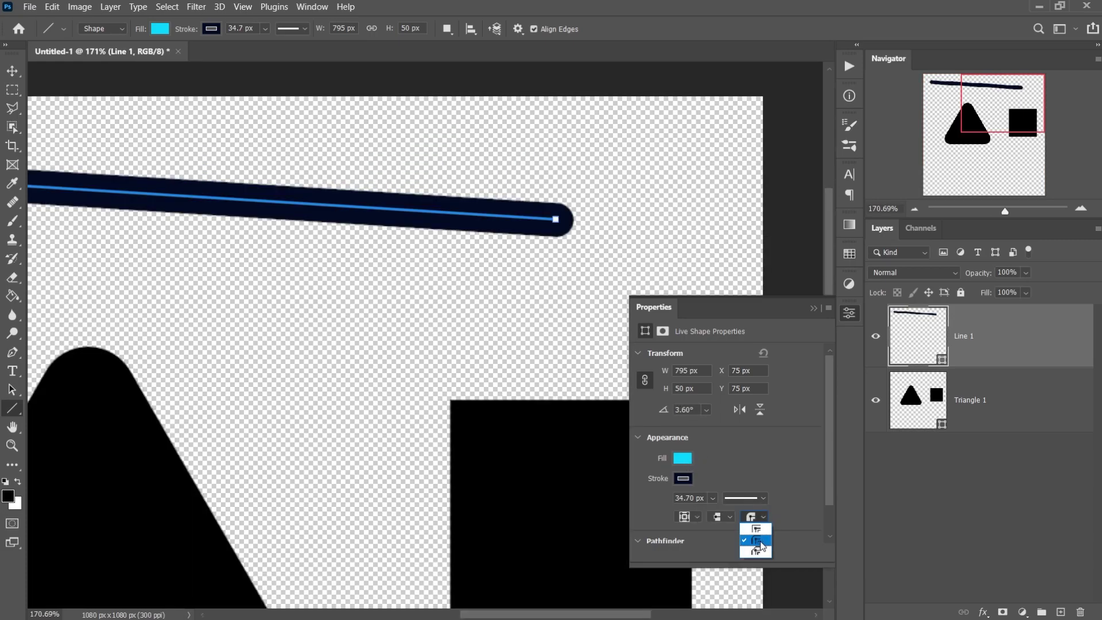
{"action": "left_click", "coordinate": [756, 552]}
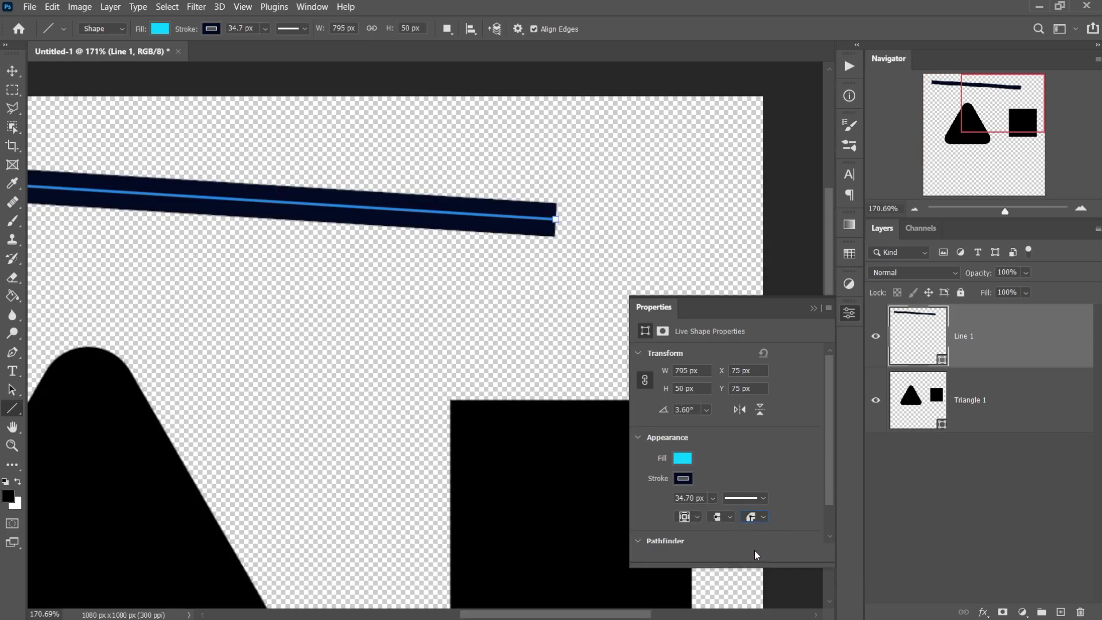
{"action": "left_click", "coordinate": [762, 518]}
{"action": "left_click", "coordinate": [755, 530]}
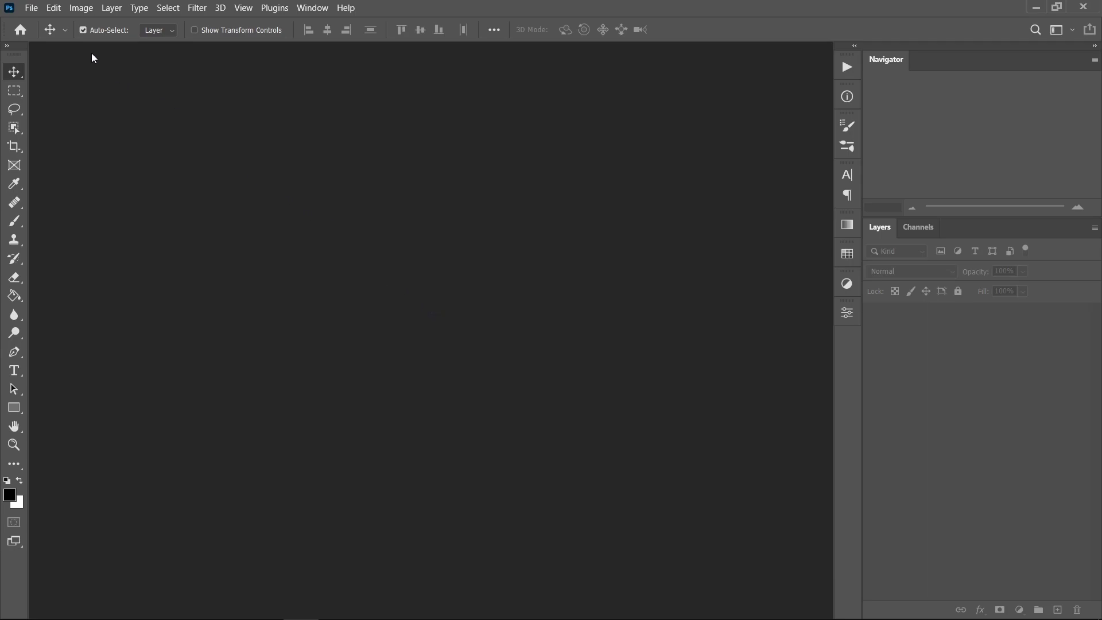
- Enable Preserve Details 2.0 Upscale in the Technology Previews preferences and restart Photoshop
{"action": "left_click", "coordinate": [55, 12]}
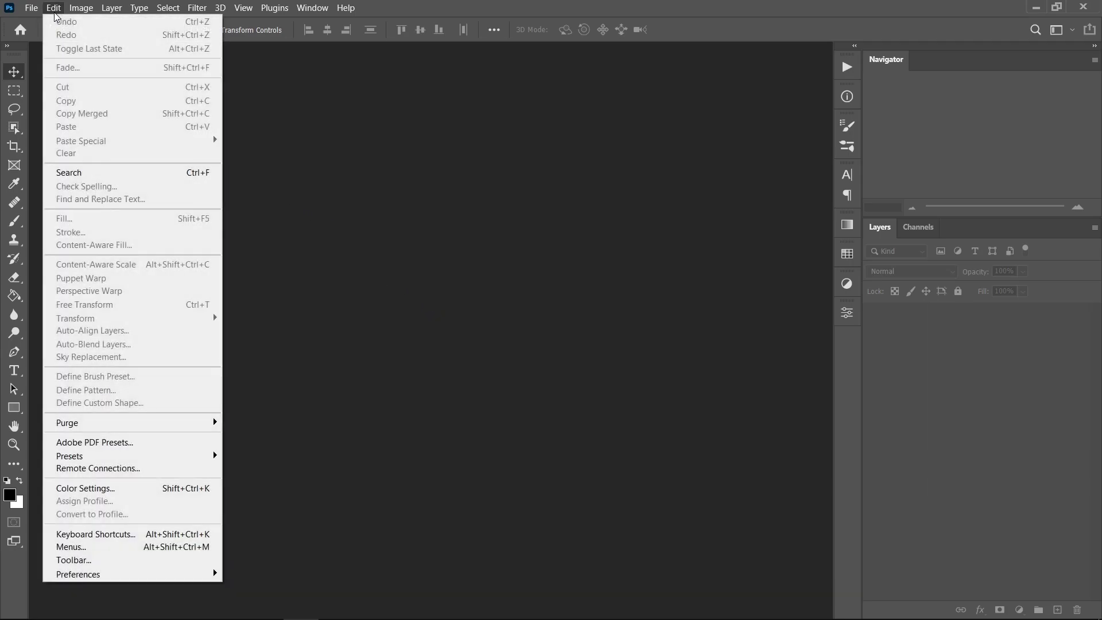
{"action": "mouse_move", "coordinate": [133, 572]}
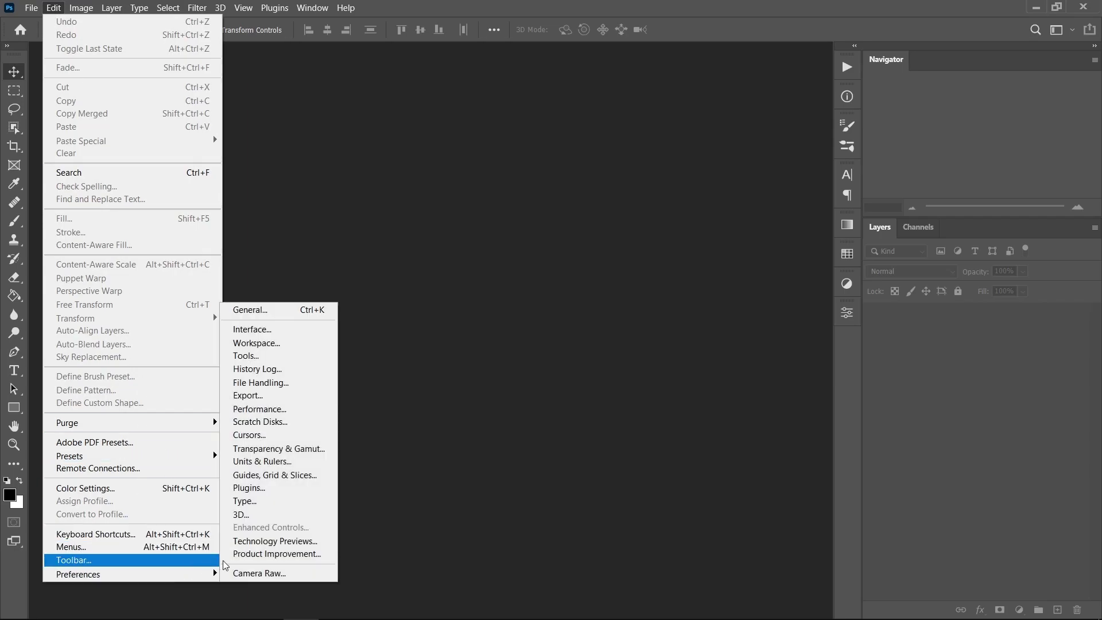
{"action": "left_click", "coordinate": [279, 541]}
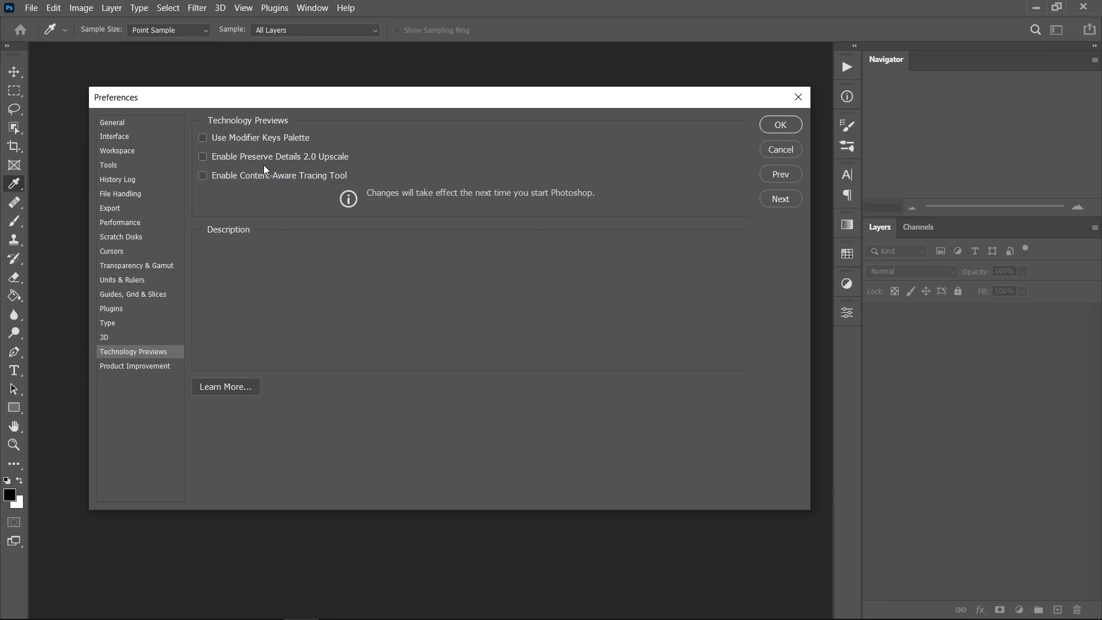
{"action": "left_click", "coordinate": [206, 157]}
{"action": "left_click", "coordinate": [782, 126]}
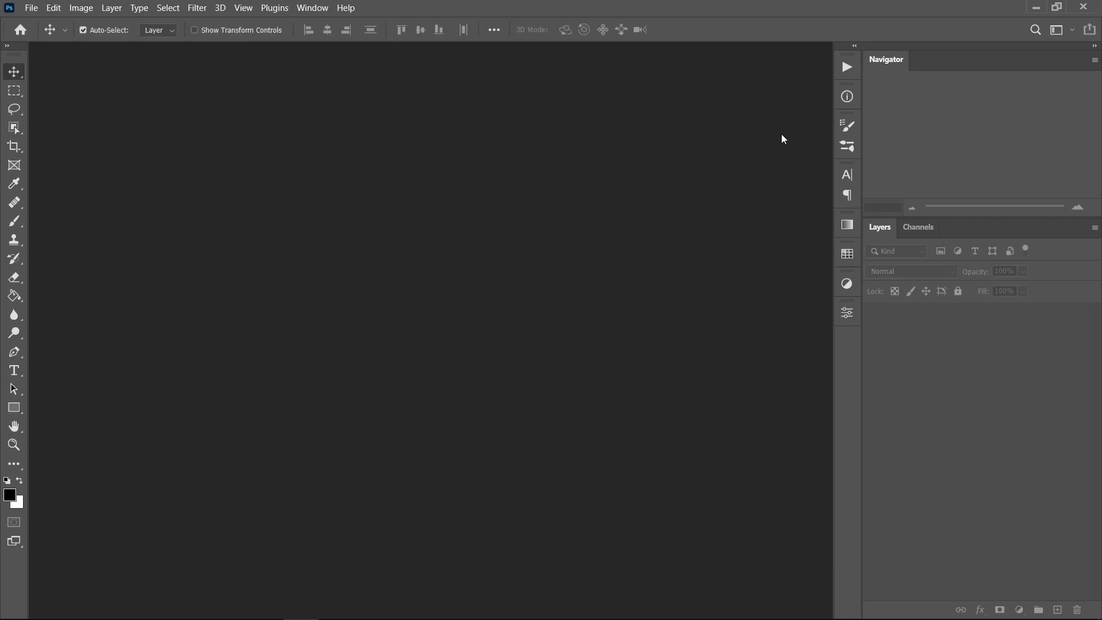
{"action": "left_click", "coordinate": [1082, 7]}
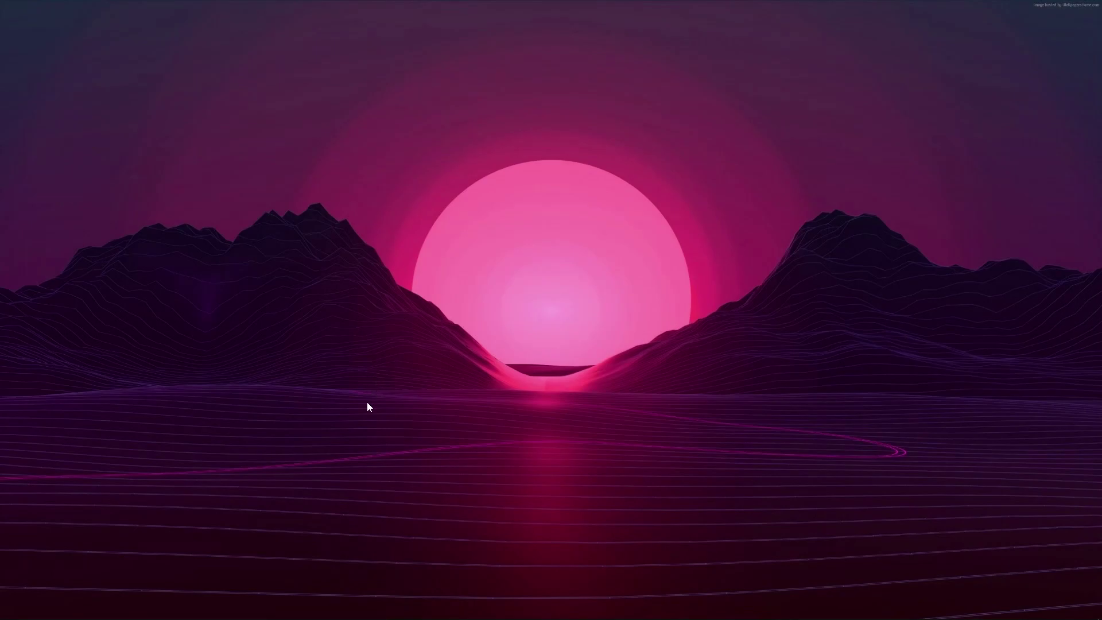
{"action": "left_click", "coordinate": [514, 605]}
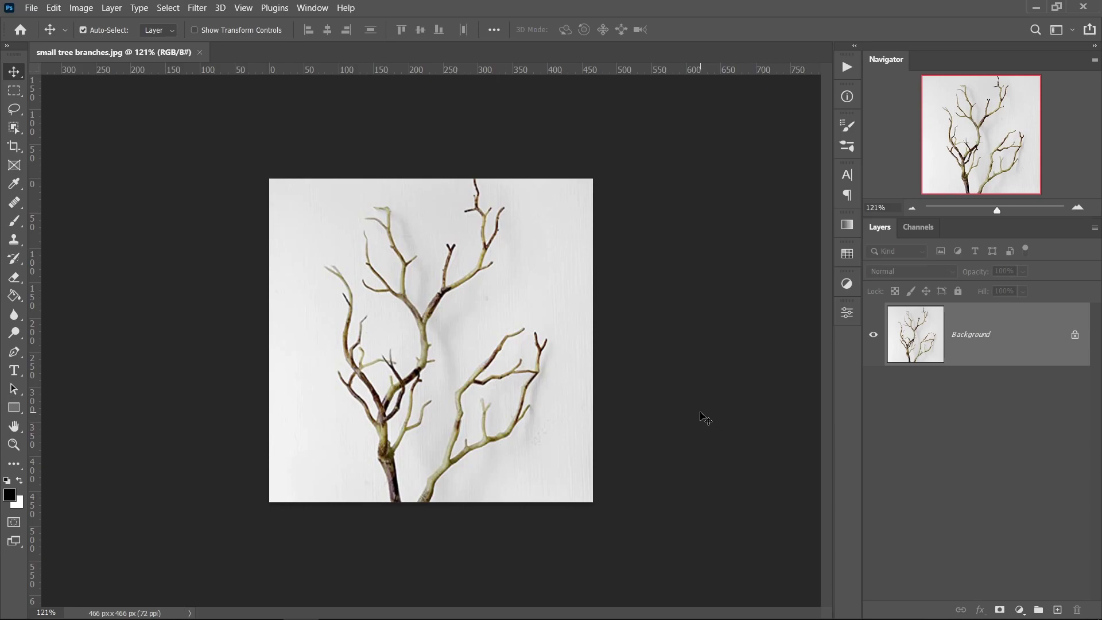
- Enlarge the tree branches image to 1000 × 1000 px with Preserve Details 2.0 resampling, inspecting the branches in the preview
{"action": "left_click", "coordinate": [80, 7]}
{"action": "left_click", "coordinate": [117, 107]}
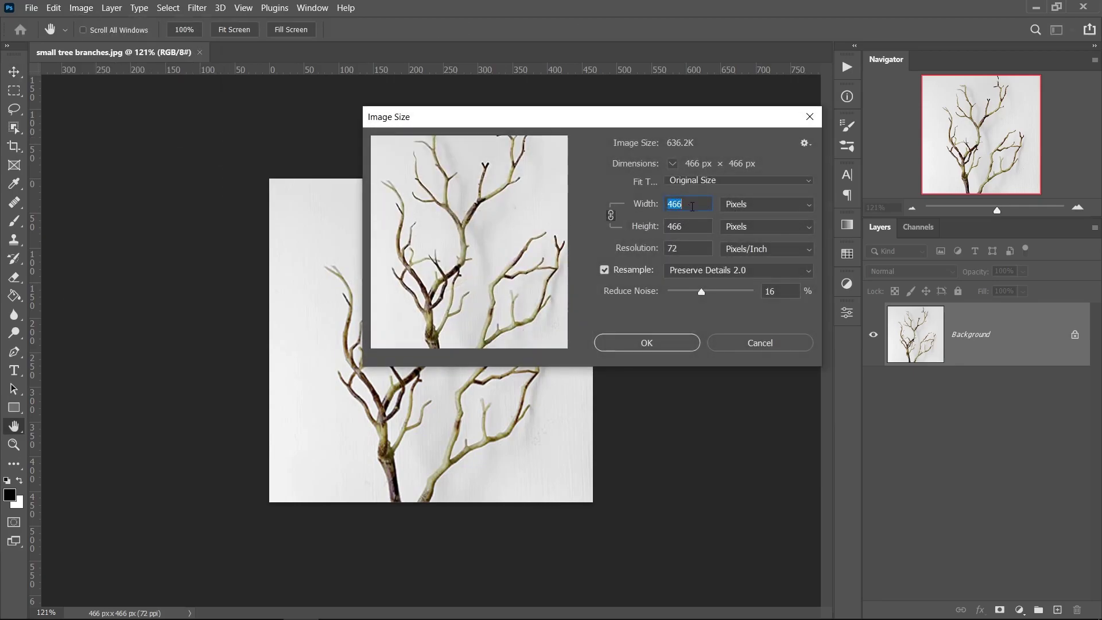
{"action": "type", "text": "1000"}
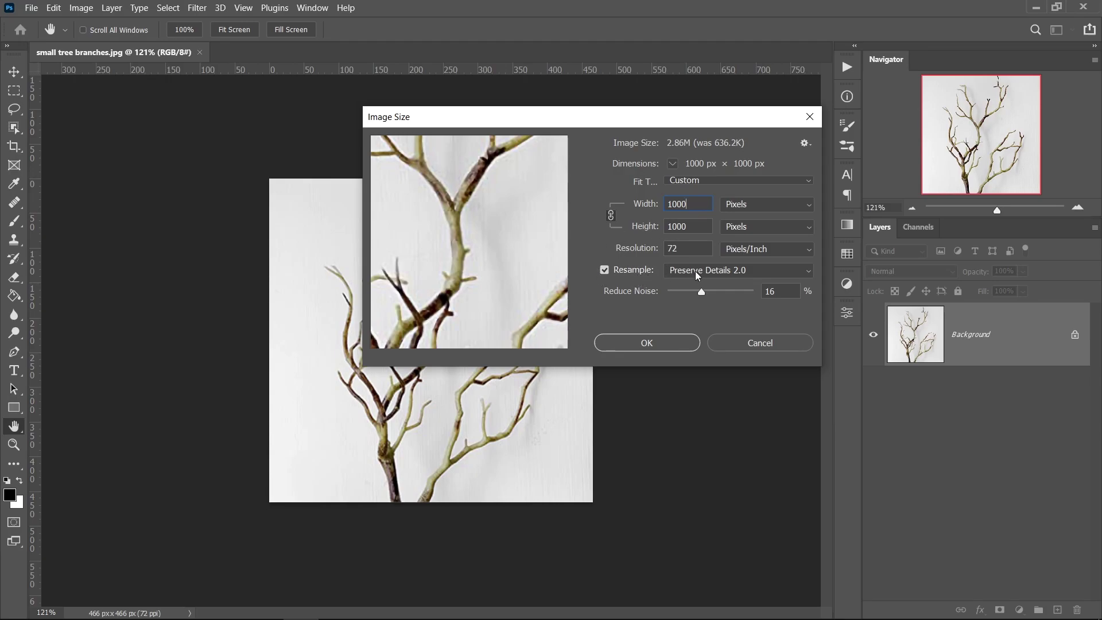
{"action": "left_click", "coordinate": [694, 271]}
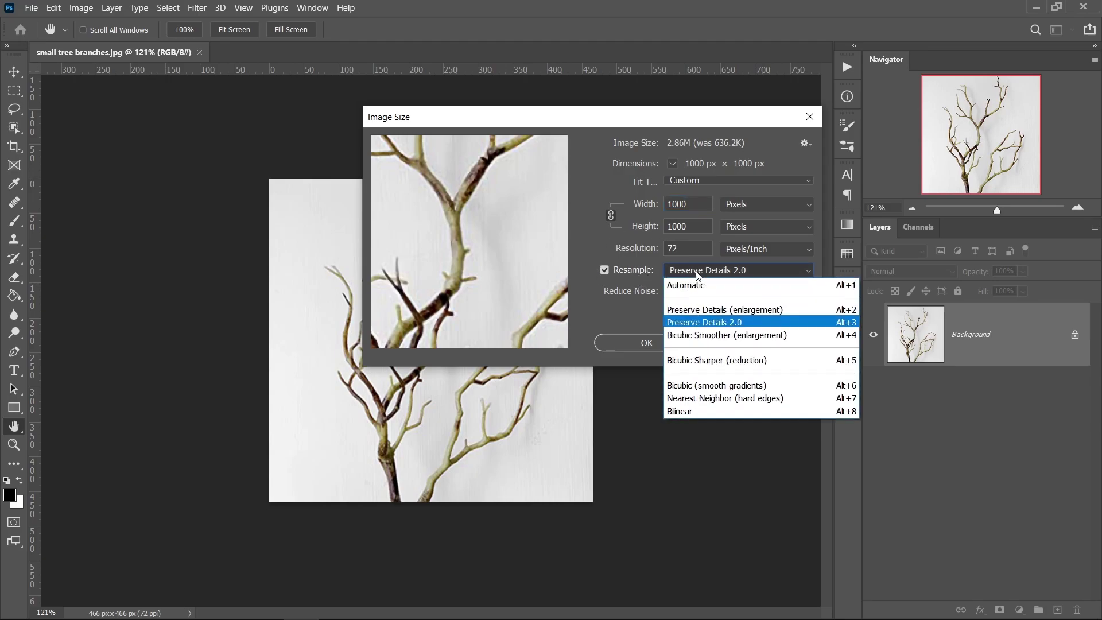
{"action": "left_click", "coordinate": [742, 324]}
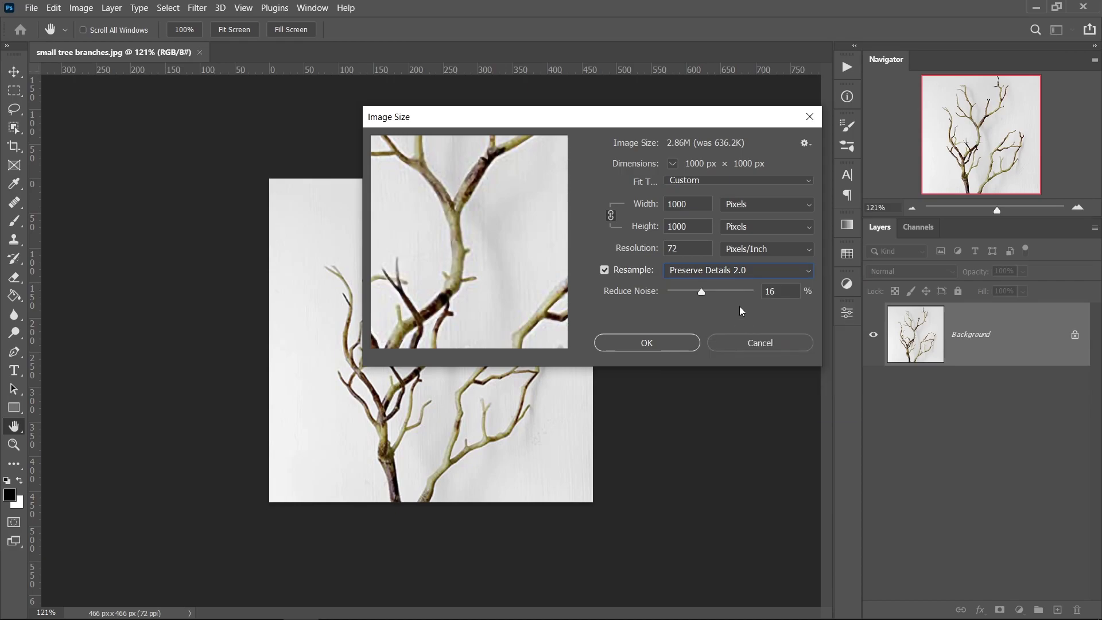
{"action": "left_click_drag", "start_coordinate": [404, 274], "coordinate": [477, 248]}
{"action": "left_click_drag", "start_coordinate": [443, 207], "coordinate": [468, 258]}
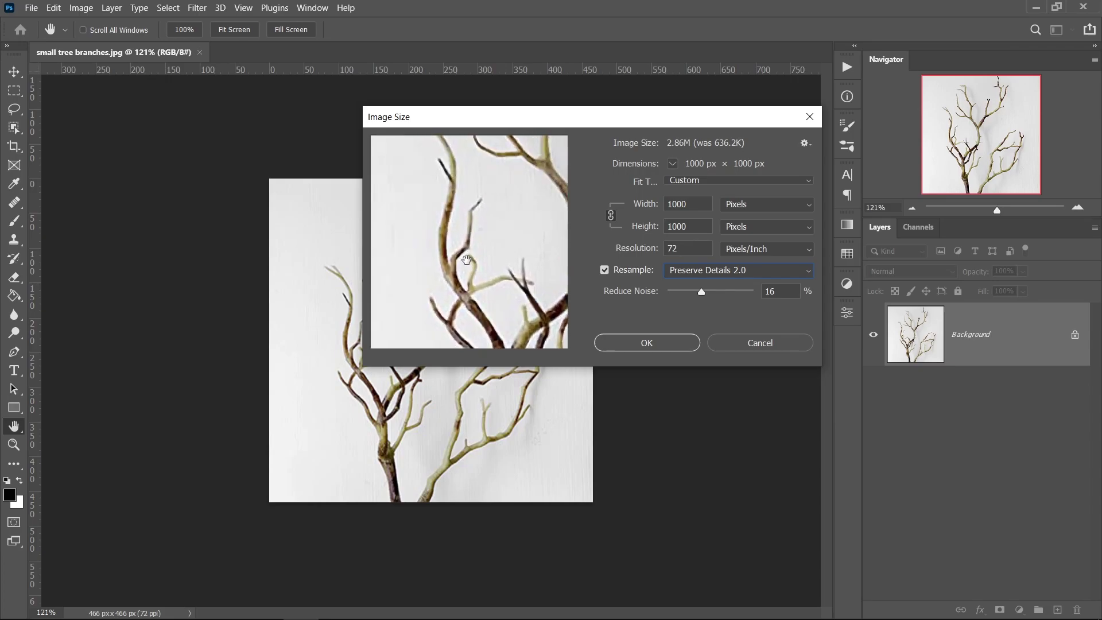
{"action": "left_click", "coordinate": [649, 342]}
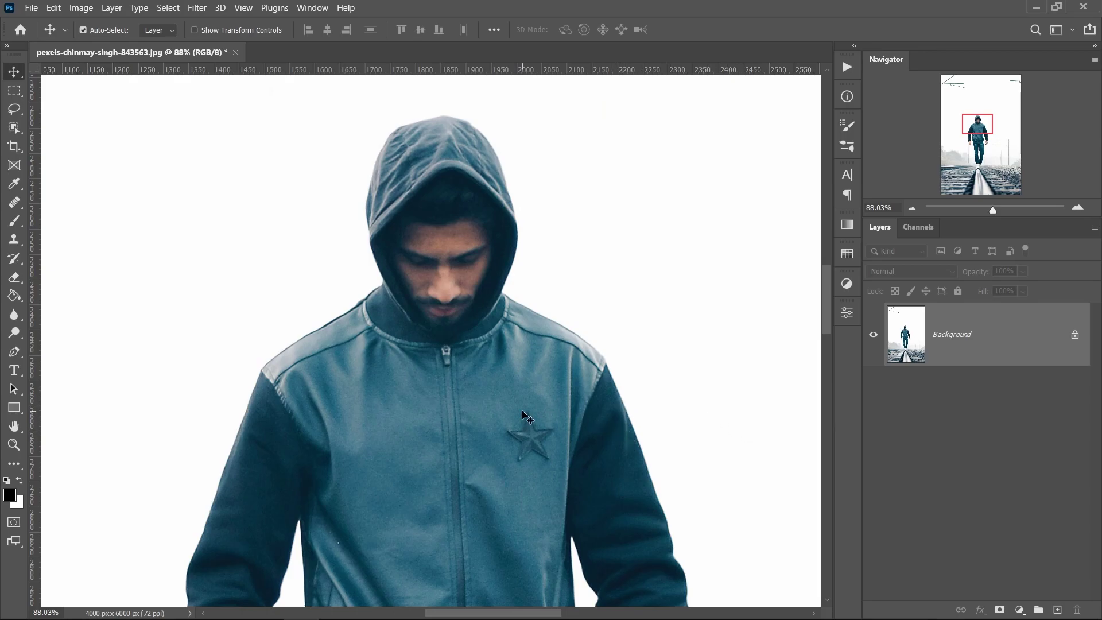
- Activate the Content-Aware Tracing Tool, try Simplified tracing, and settle on Normal tracing with 35% detail
{"action": "left_click", "coordinate": [15, 353]}
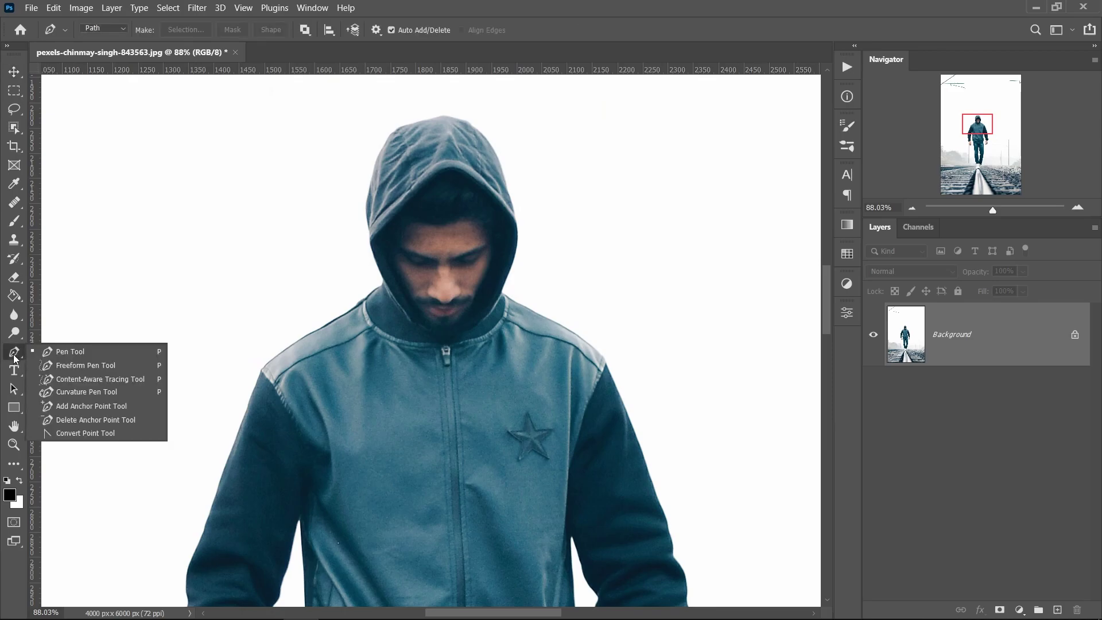
{"action": "left_click", "coordinate": [100, 380]}
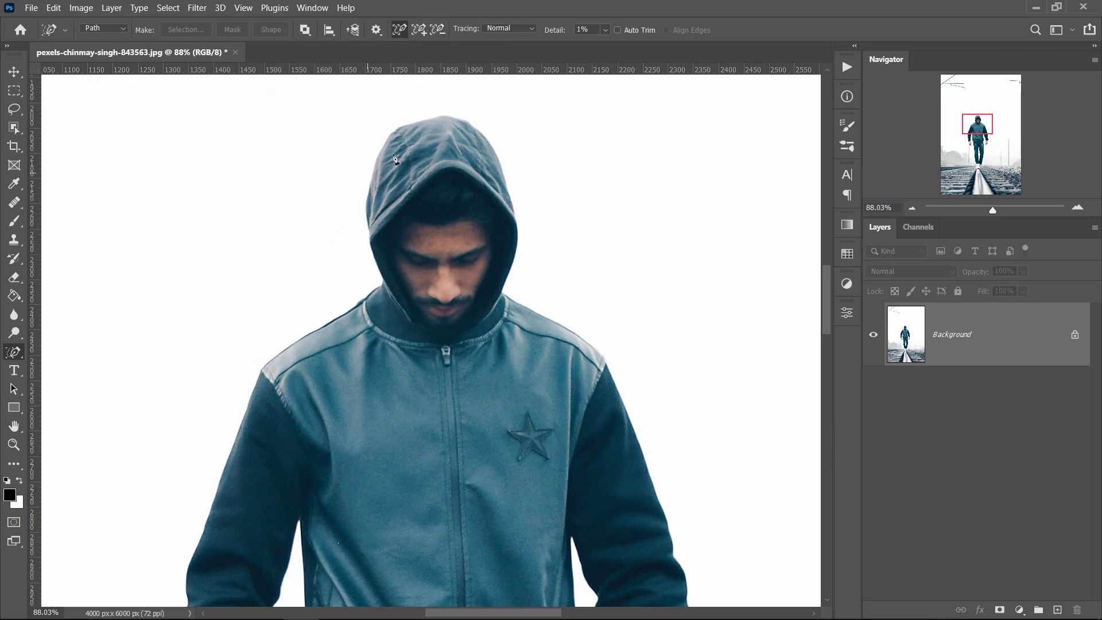
{"action": "left_click", "coordinate": [510, 33]}
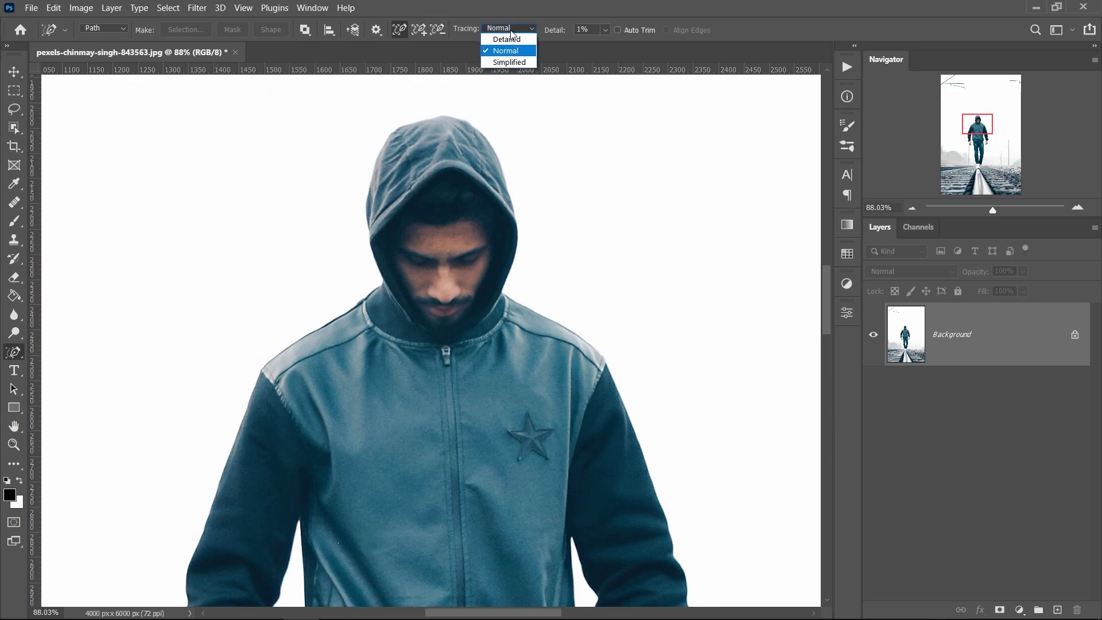
{"action": "left_click", "coordinate": [509, 62]}
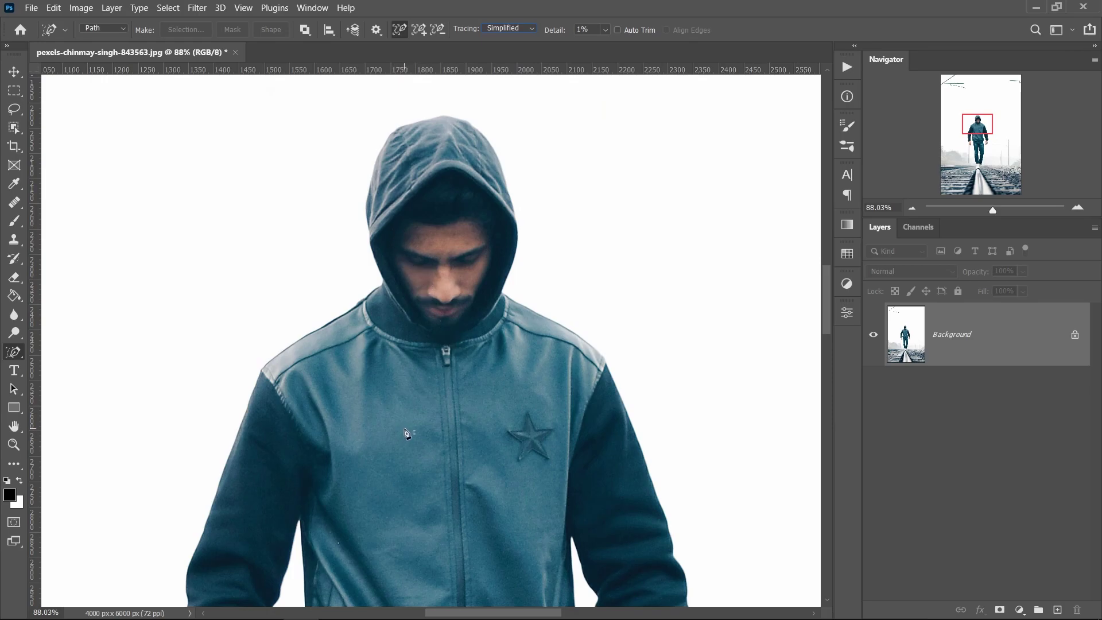
{"action": "left_click", "coordinate": [509, 28]}
{"action": "left_click", "coordinate": [504, 47]}
{"action": "left_click", "coordinate": [607, 30]}
{"action": "left_click_drag", "start_coordinate": [607, 48], "coordinate": [691, 55]}
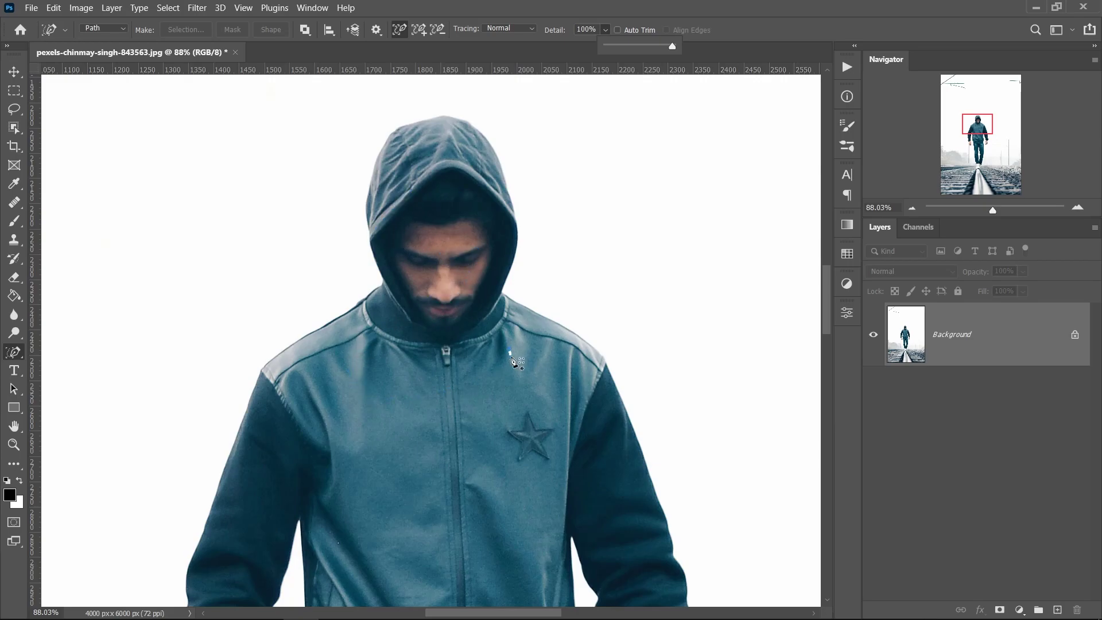
{"action": "left_click_drag", "start_coordinate": [672, 46], "coordinate": [630, 46]}
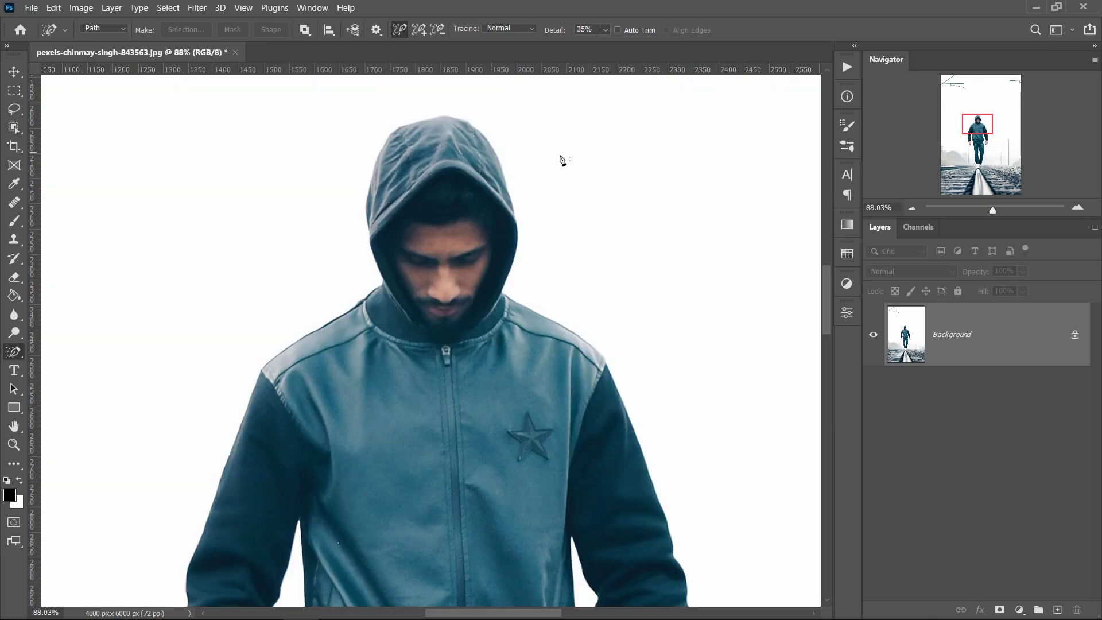
- Trace a path around the man's hood and down the outer edge of the shoulder and sleeve on the image's left side
{"action": "left_click", "coordinate": [481, 133]}
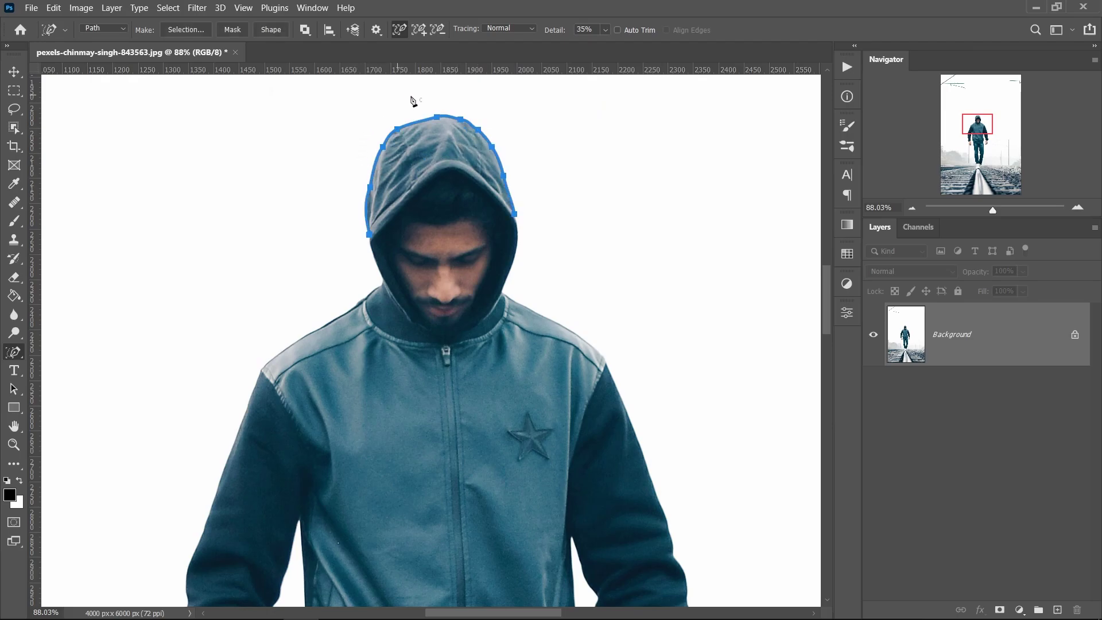
{"action": "left_click", "coordinate": [514, 214]}
{"action": "left_click", "coordinate": [379, 279]}
{"action": "left_click_drag", "start_coordinate": [371, 422], "coordinate": [455, 331]}
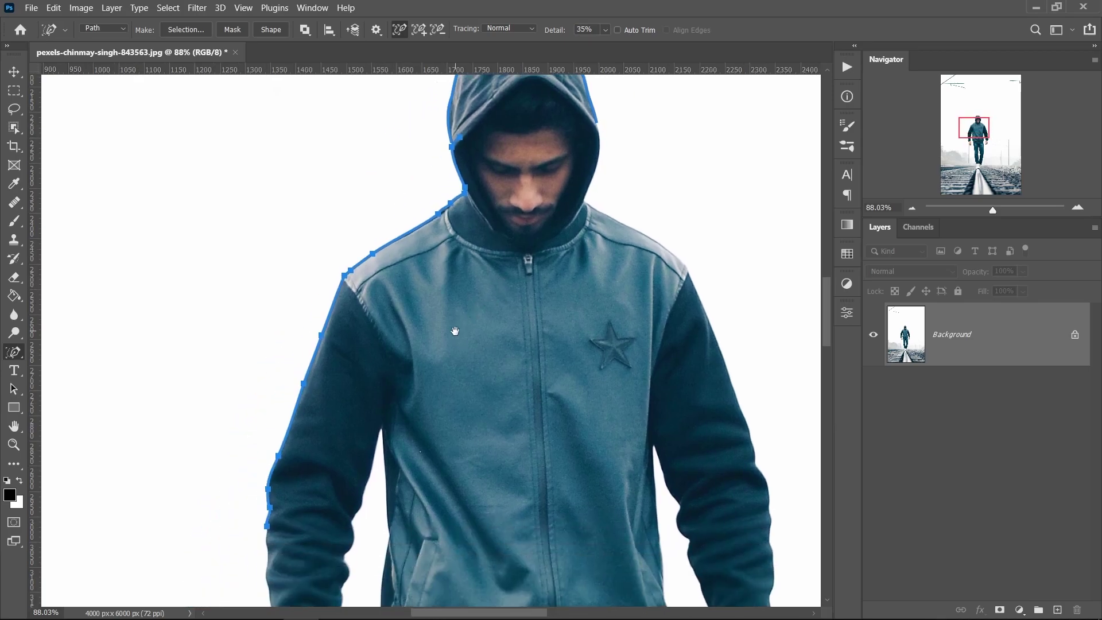
{"action": "left_click_drag", "start_coordinate": [536, 218], "coordinate": [546, 285]}
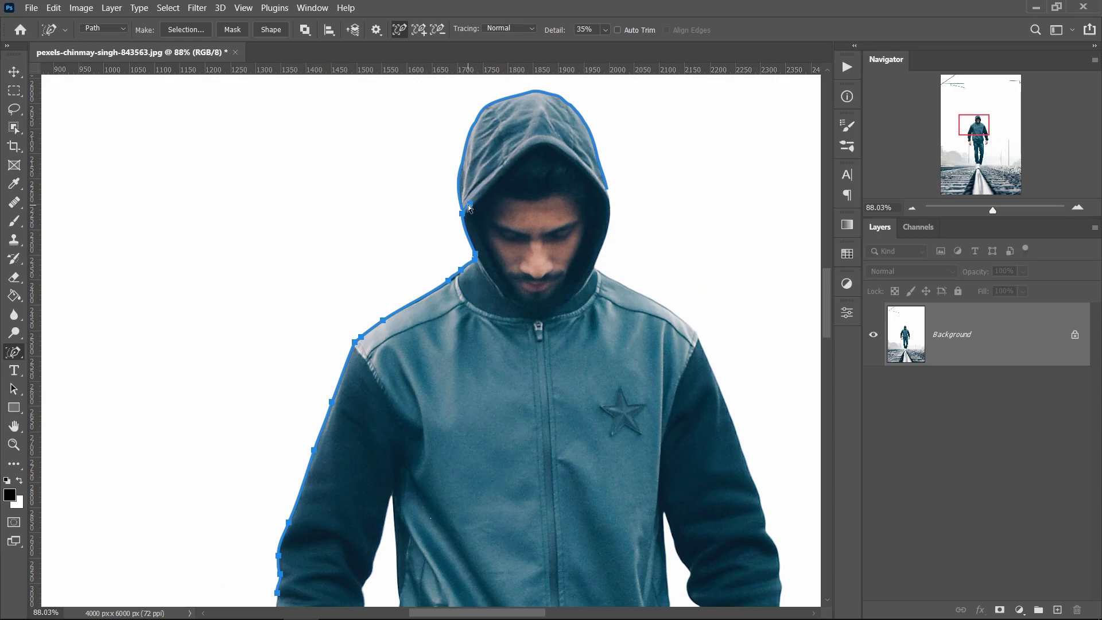
- Remove the stray path segment that runs inward along the hood's edge beside the face
{"action": "left_click_drag", "start_coordinate": [470, 199], "coordinate": [520, 273]}
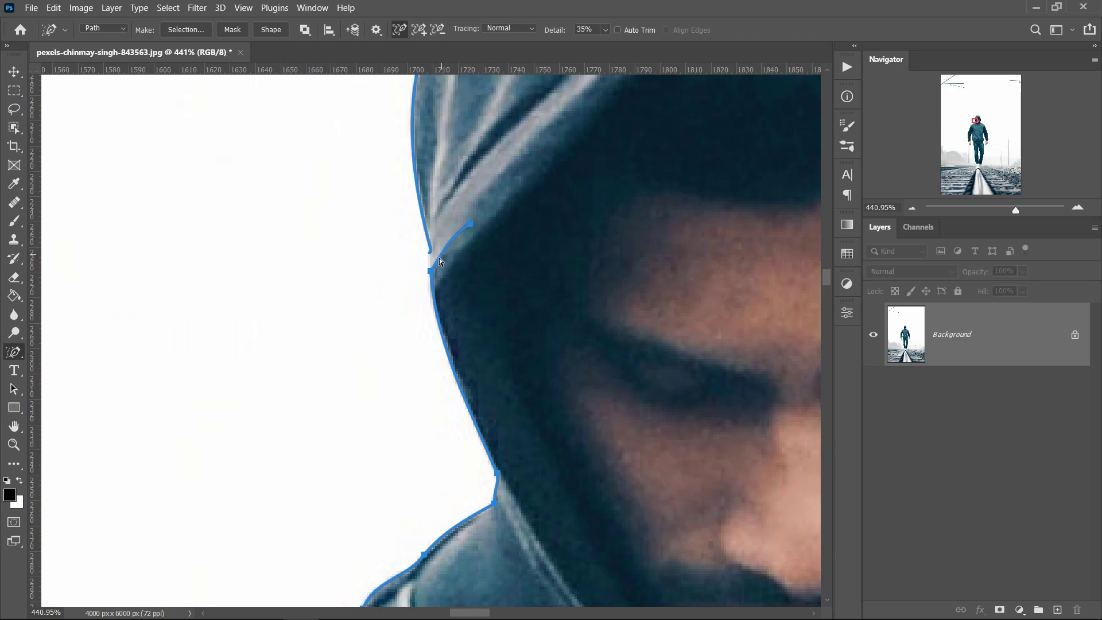
{"action": "key", "text": "alt"}
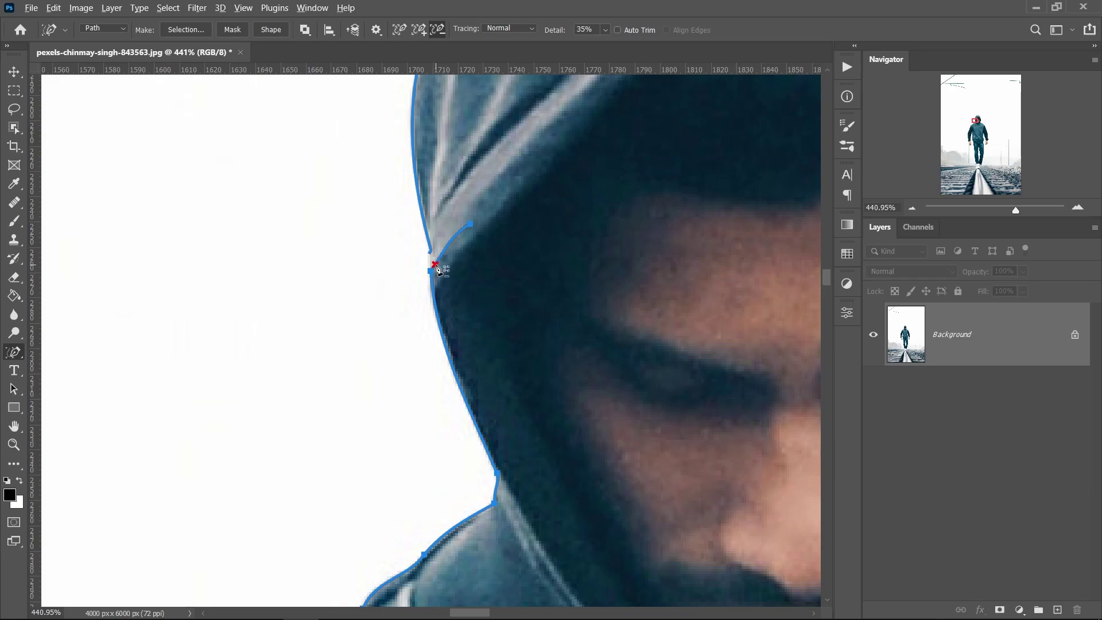
{"action": "left_click", "coordinate": [435, 265], "text": "alt"}
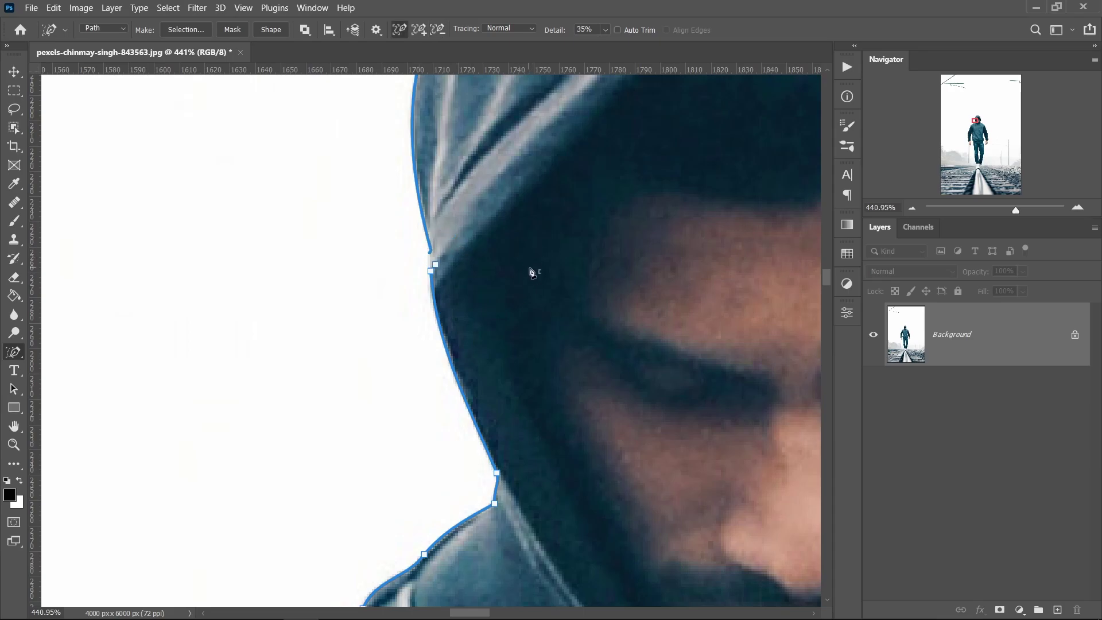
- Extend the path from the cuff along the outer hand and around the fingertips on the image's left side
{"action": "key", "text": "shift"}
{"action": "scroll", "coordinate": [432, 191], "scroll_direction": "down", "scroll_amount": 5}
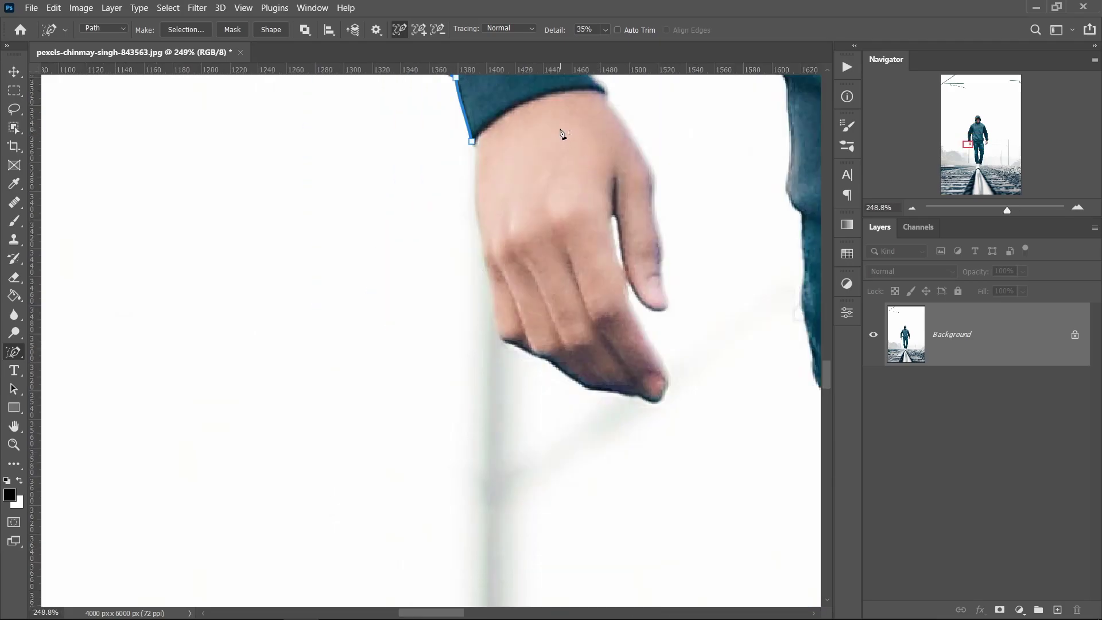
{"action": "left_click", "coordinate": [418, 29]}
{"action": "left_click", "coordinate": [500, 338]}
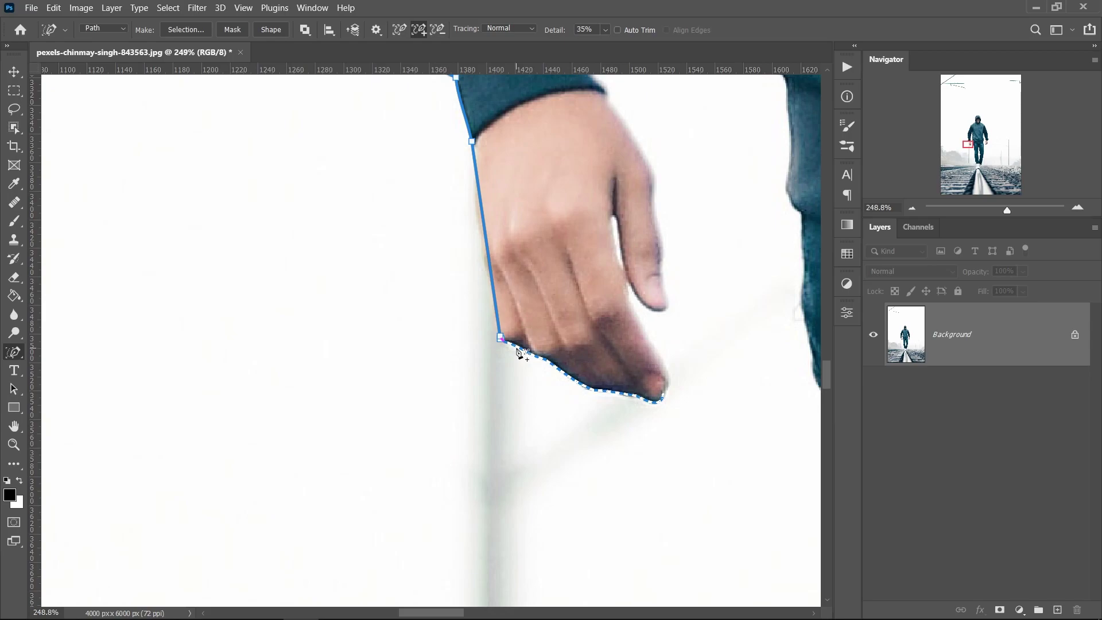
{"action": "left_click", "coordinate": [662, 377]}
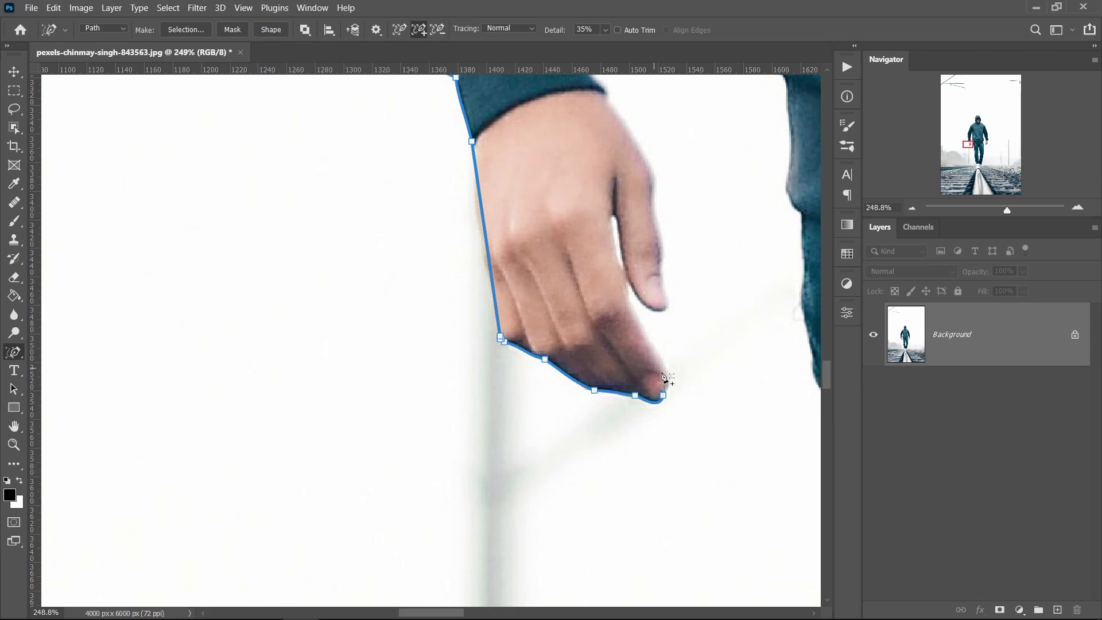
{"action": "left_click", "coordinate": [668, 382]}
{"action": "left_click", "coordinate": [648, 344]}
{"action": "left_click", "coordinate": [614, 228], "text": "shift"}
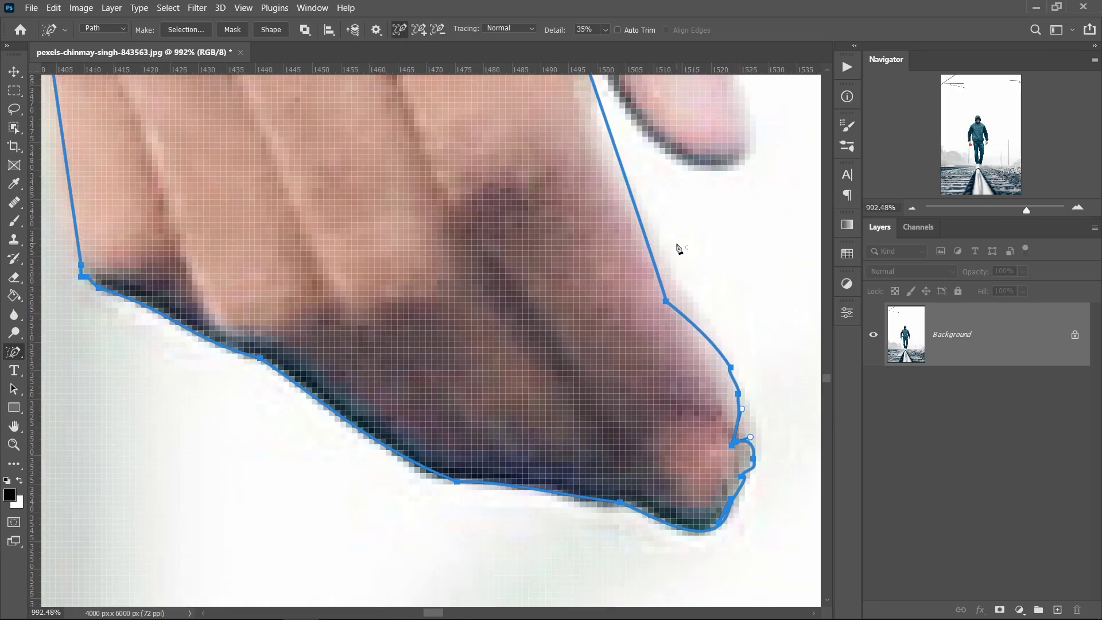
- Trace the thumb, the sleeve's inner edge and the adjoining side of the jacket on the image's left side with Auto Trim enabled
{"action": "scroll", "coordinate": [678, 248], "scroll_direction": "up", "scroll_amount": 2}
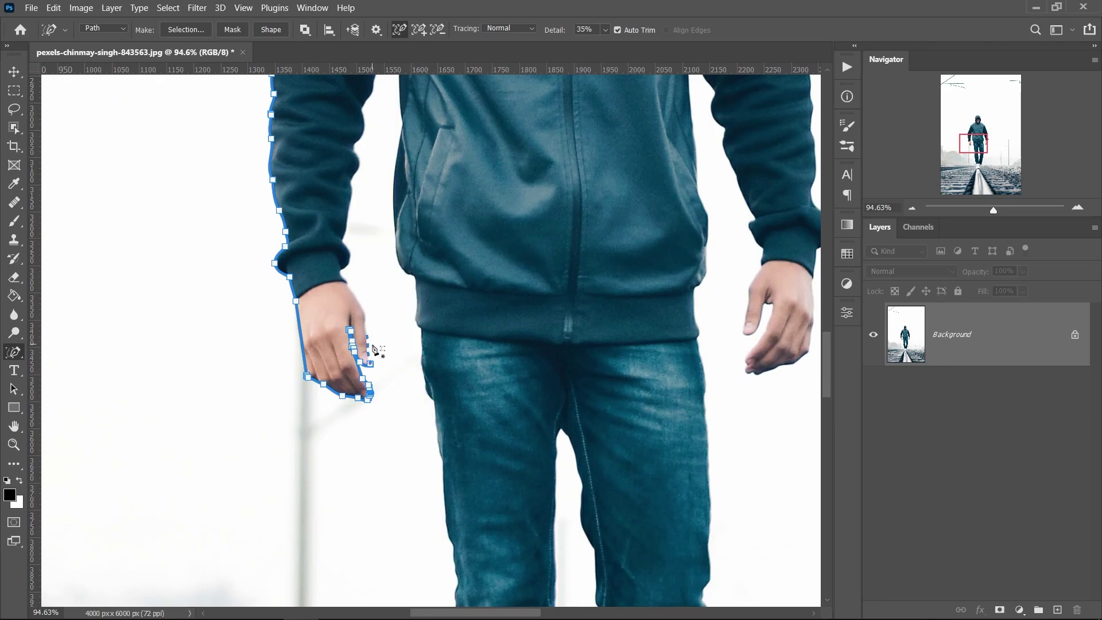
{"action": "left_click", "coordinate": [373, 349]}
{"action": "left_click", "coordinate": [363, 306]}
{"action": "left_click", "coordinate": [345, 278]}
{"action": "left_click_drag", "start_coordinate": [542, 192], "coordinate": [389, 411]}
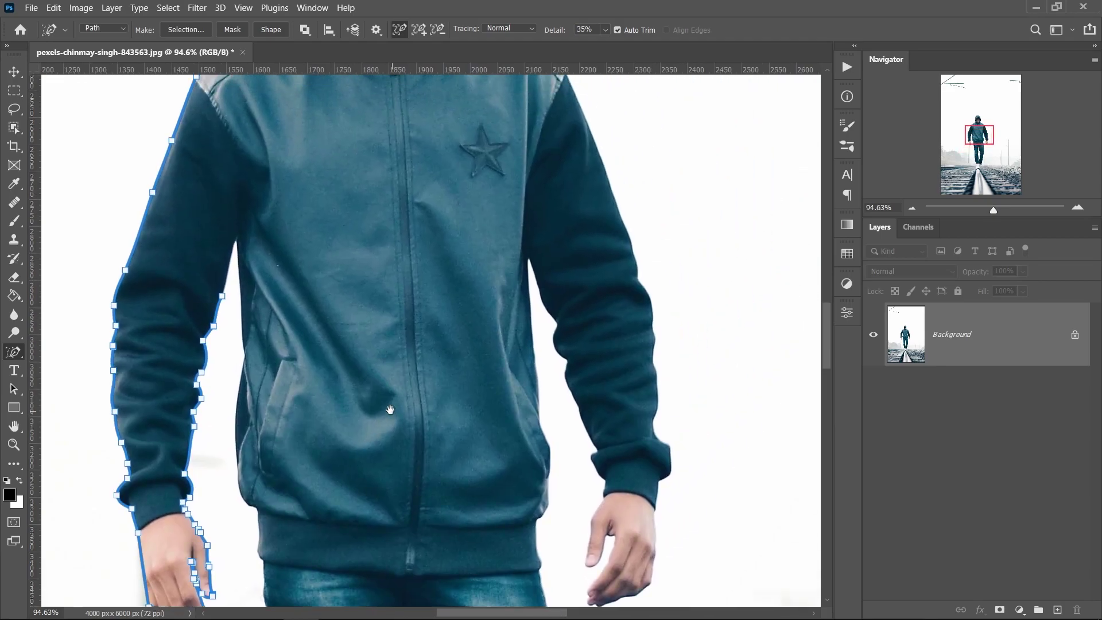
{"action": "left_click", "coordinate": [229, 273]}
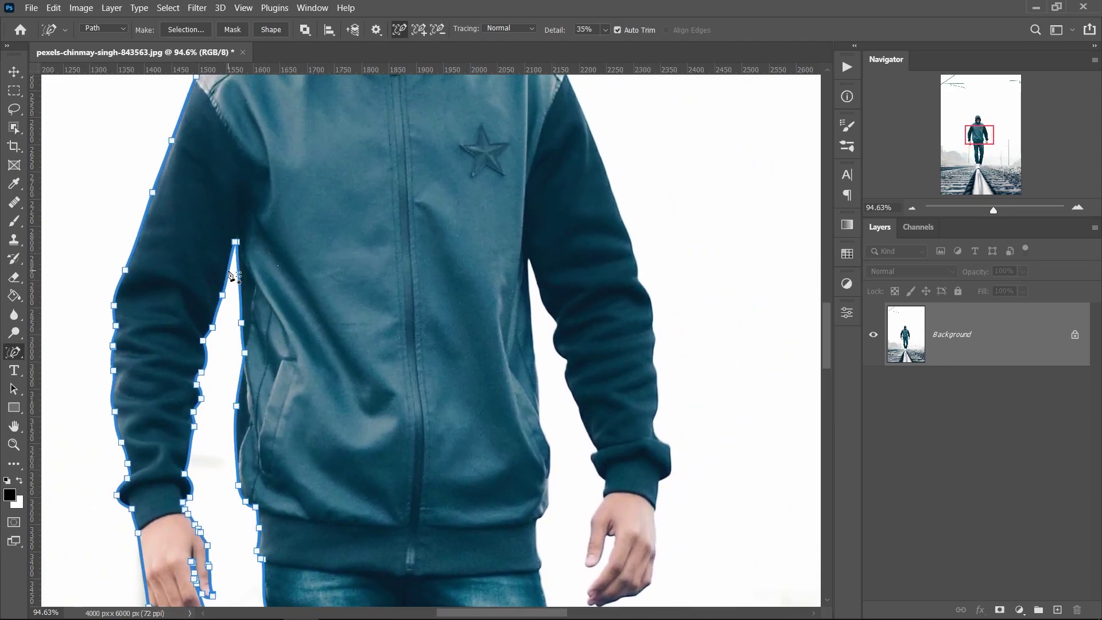
- Extend the path down the outer edge of the left-side jeans leg to the shoe and remove the stray segment running into the laces
{"action": "left_click_drag", "start_coordinate": [352, 573], "coordinate": [332, 261]}
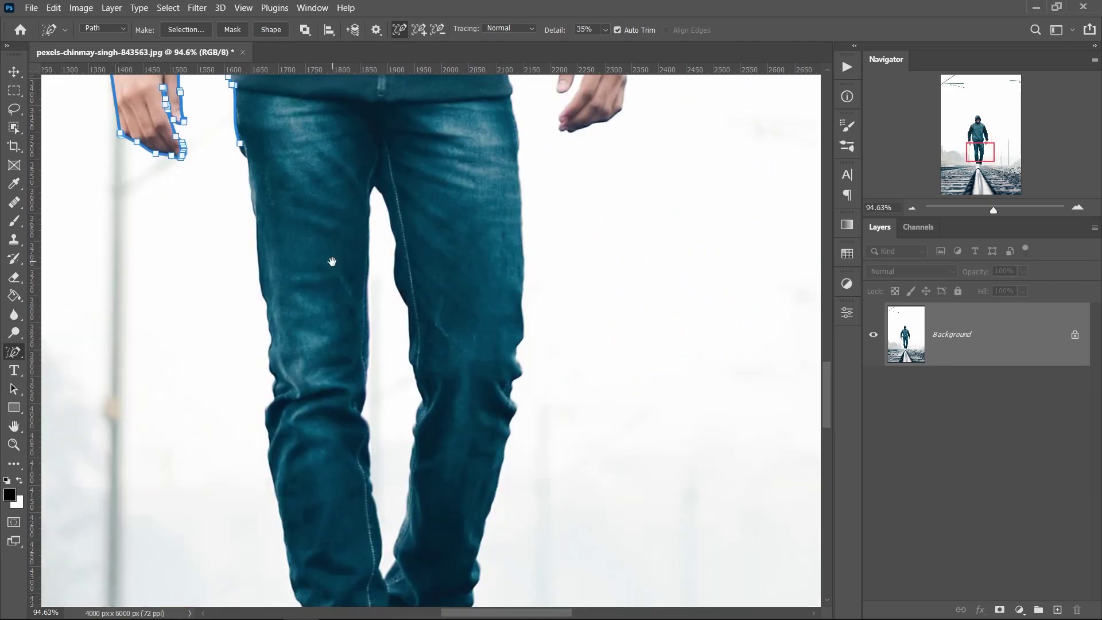
{"action": "left_click", "coordinate": [255, 228]}
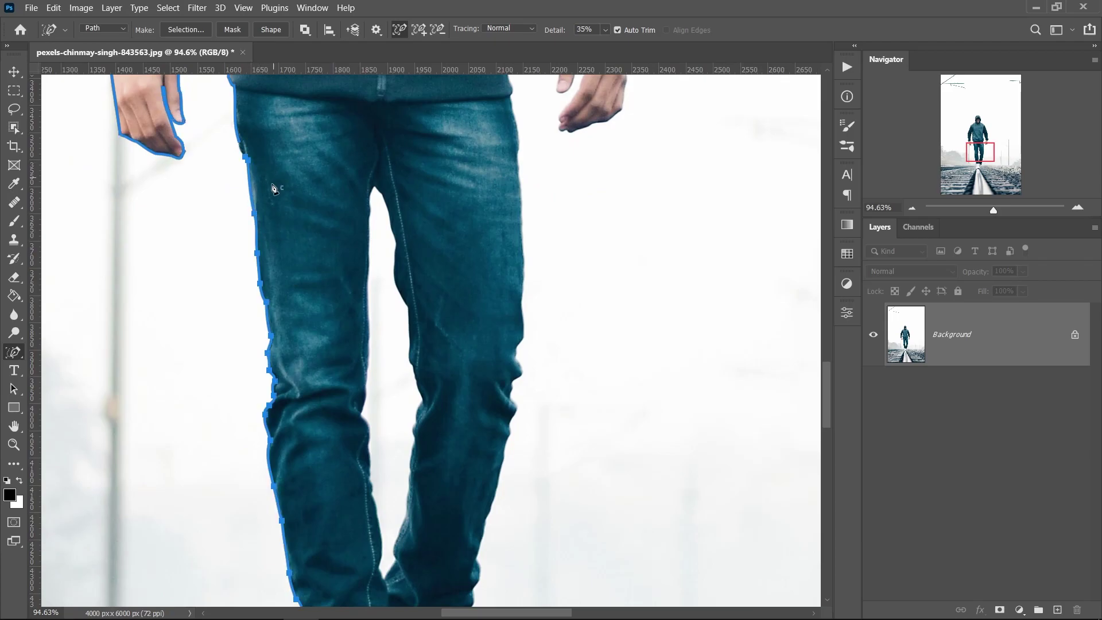
{"action": "key", "text": "ctrl+z"}
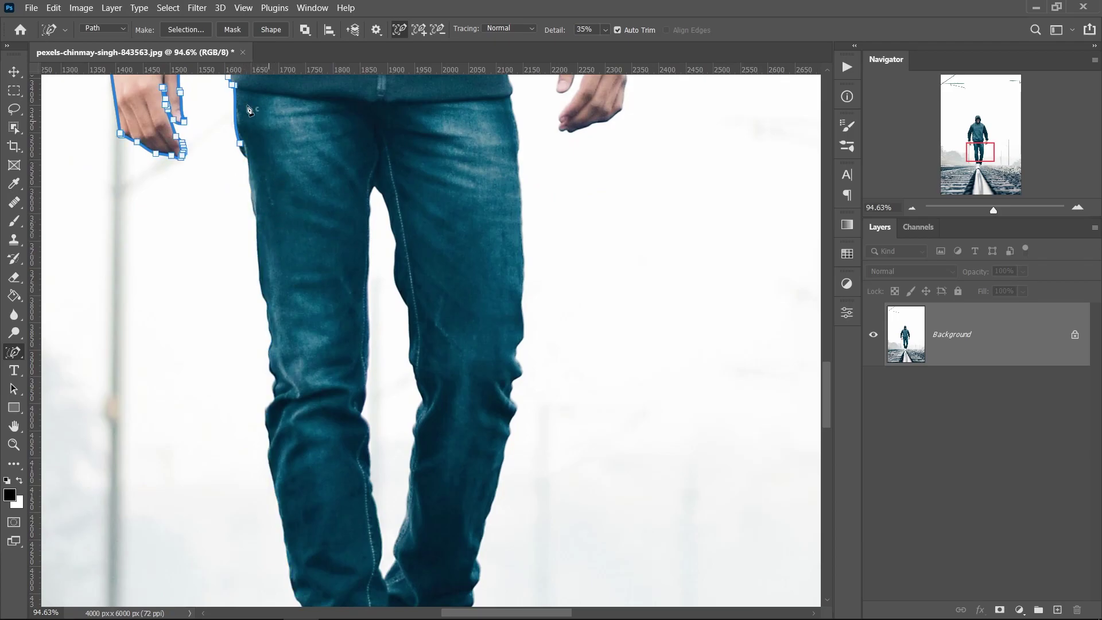
{"action": "left_click", "coordinate": [419, 30]}
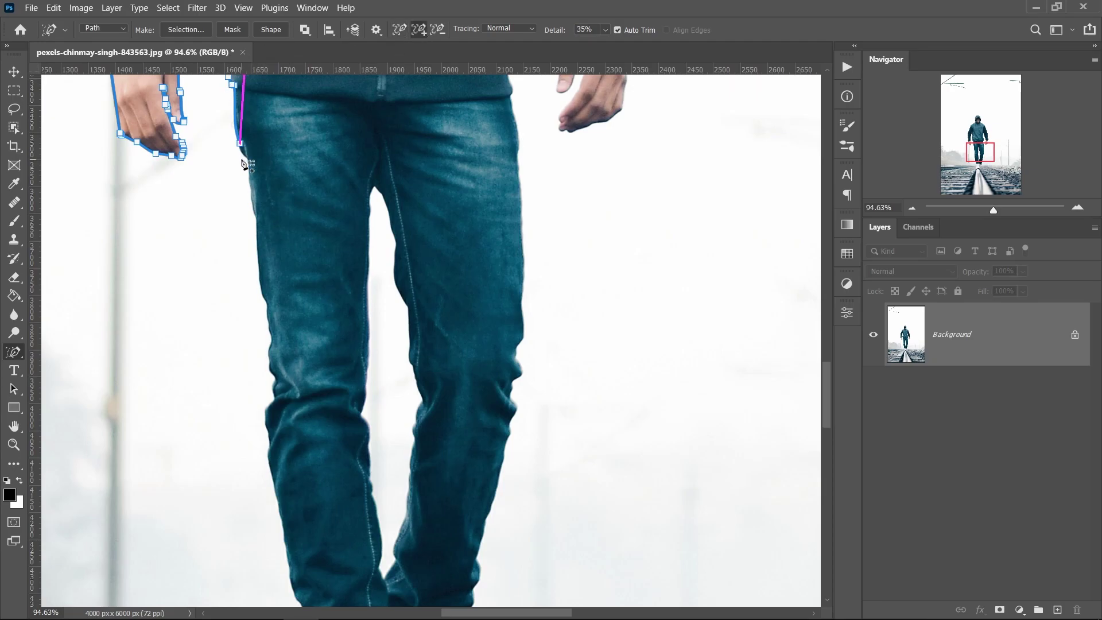
{"action": "left_click", "coordinate": [250, 178]}
{"action": "left_click_drag", "start_coordinate": [418, 495], "coordinate": [375, 238]}
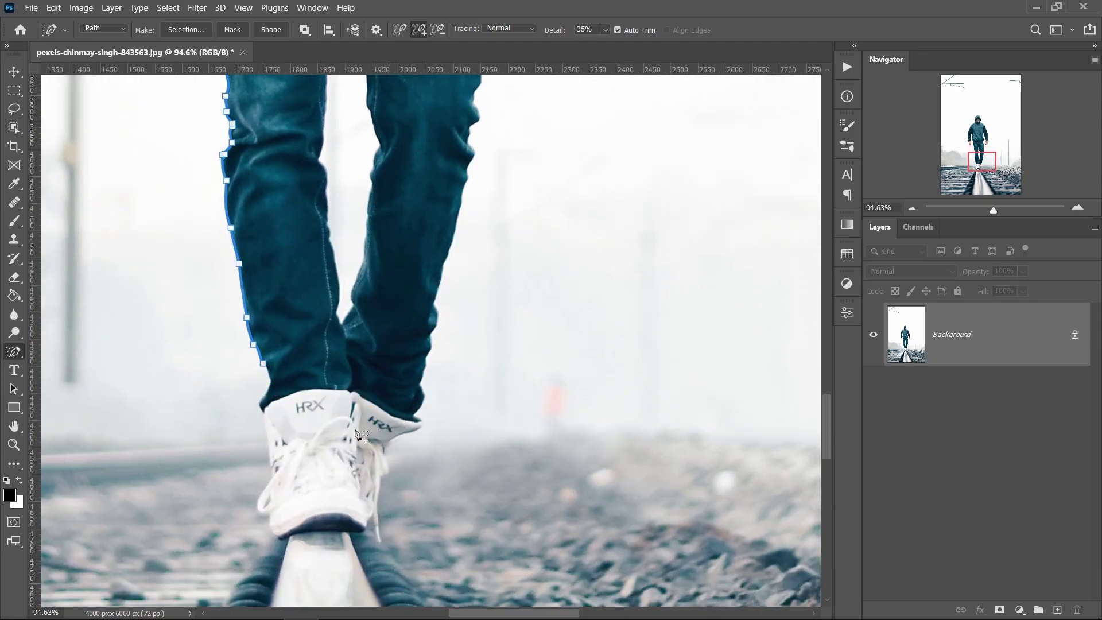
{"action": "left_click", "coordinate": [268, 391]}
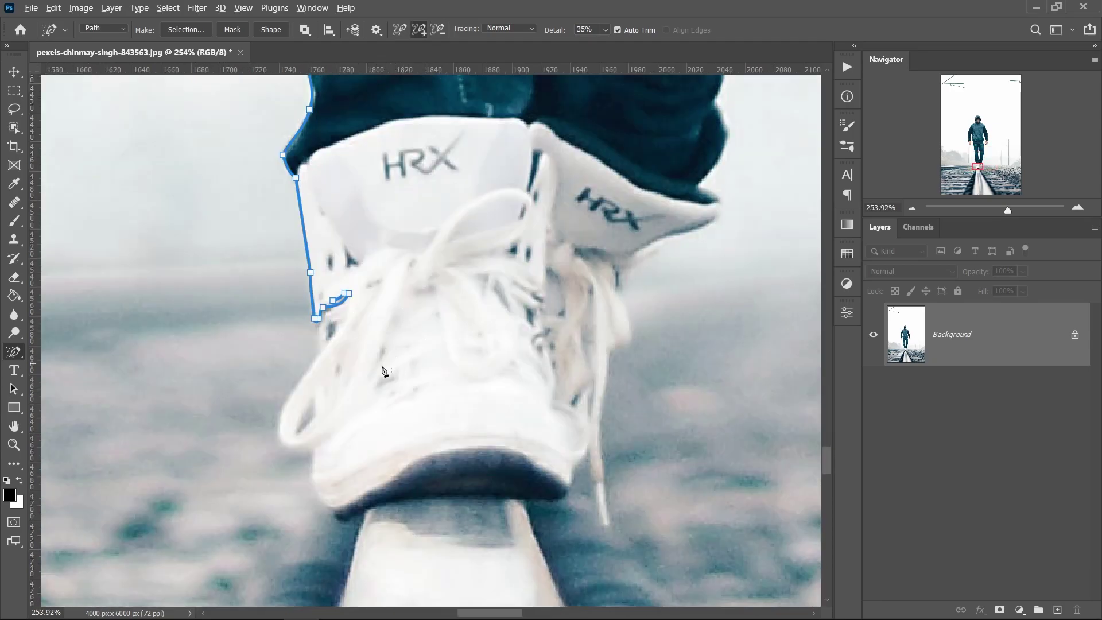
{"action": "left_click", "coordinate": [317, 320], "text": "alt"}
- Set the tracing detail to 63% and the tracing mode to Detailed
{"action": "left_click", "coordinate": [606, 30]}
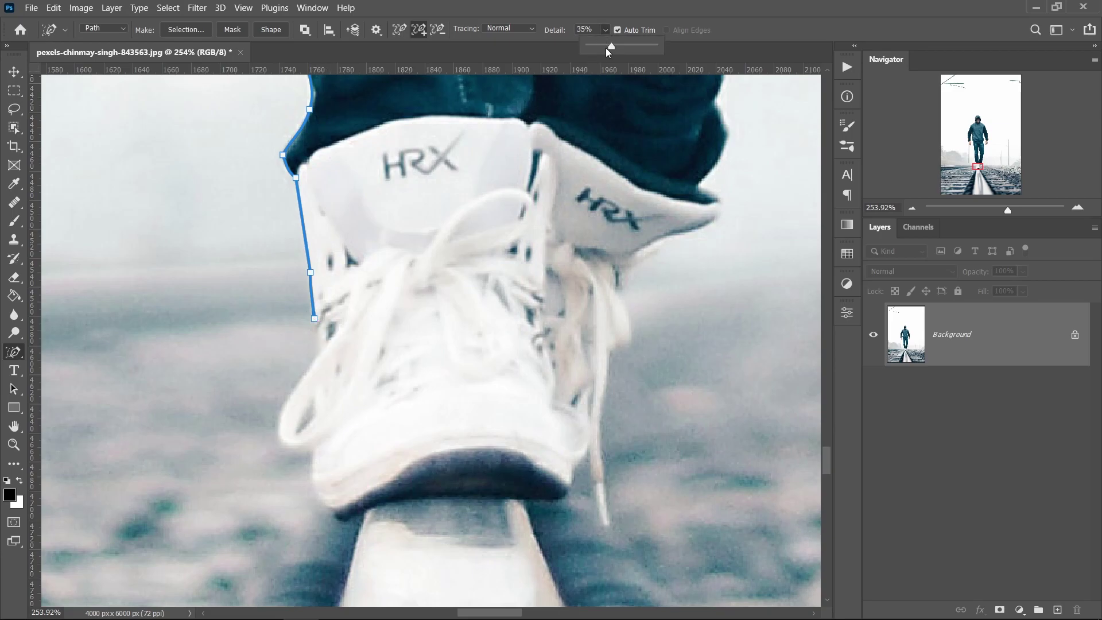
{"action": "left_click_drag", "start_coordinate": [611, 50], "coordinate": [630, 53]}
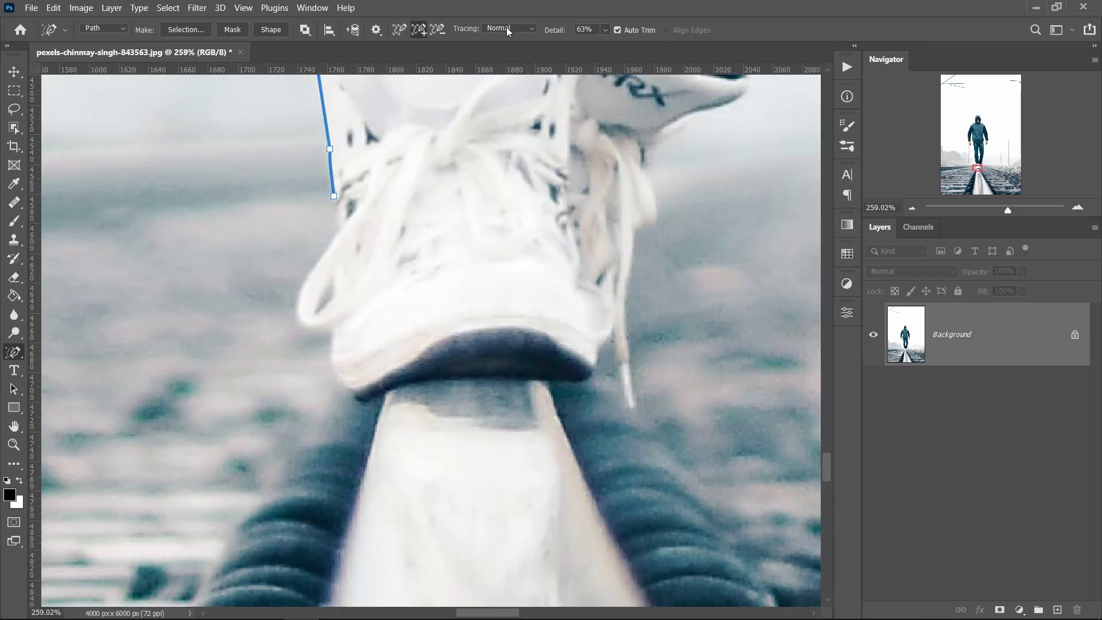
{"action": "left_click", "coordinate": [506, 27]}
{"action": "left_click", "coordinate": [507, 31]}
- Extend the path around the lace loop and along the shoe's sole, and remove the stray segment on the hanging shoelace
{"action": "left_click", "coordinate": [343, 236]}
{"action": "left_click", "coordinate": [356, 394]}
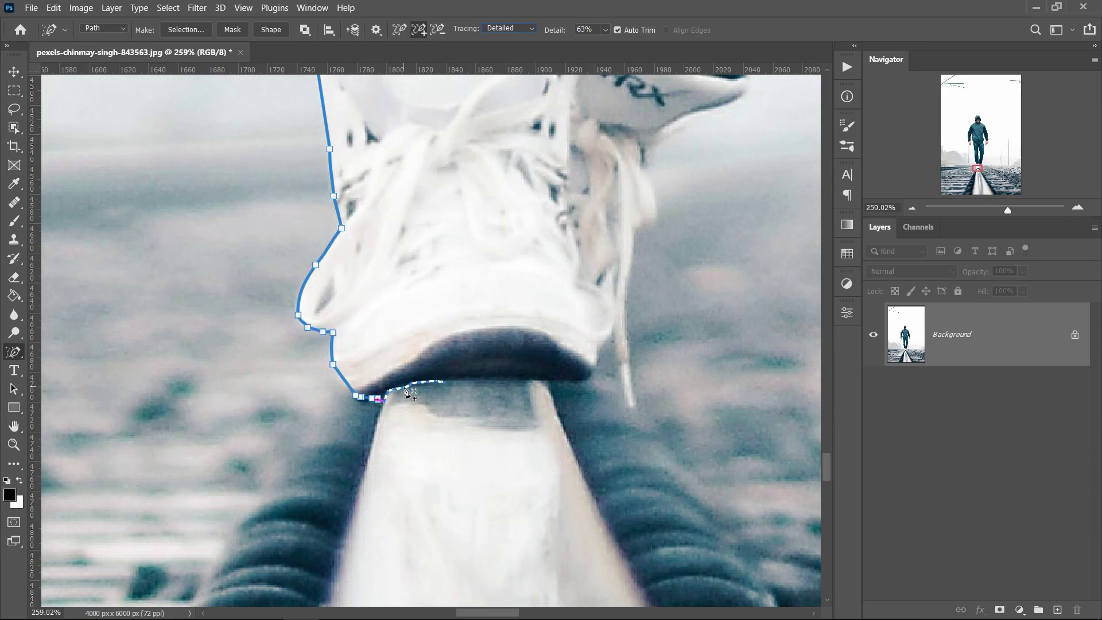
{"action": "left_click", "coordinate": [445, 382]}
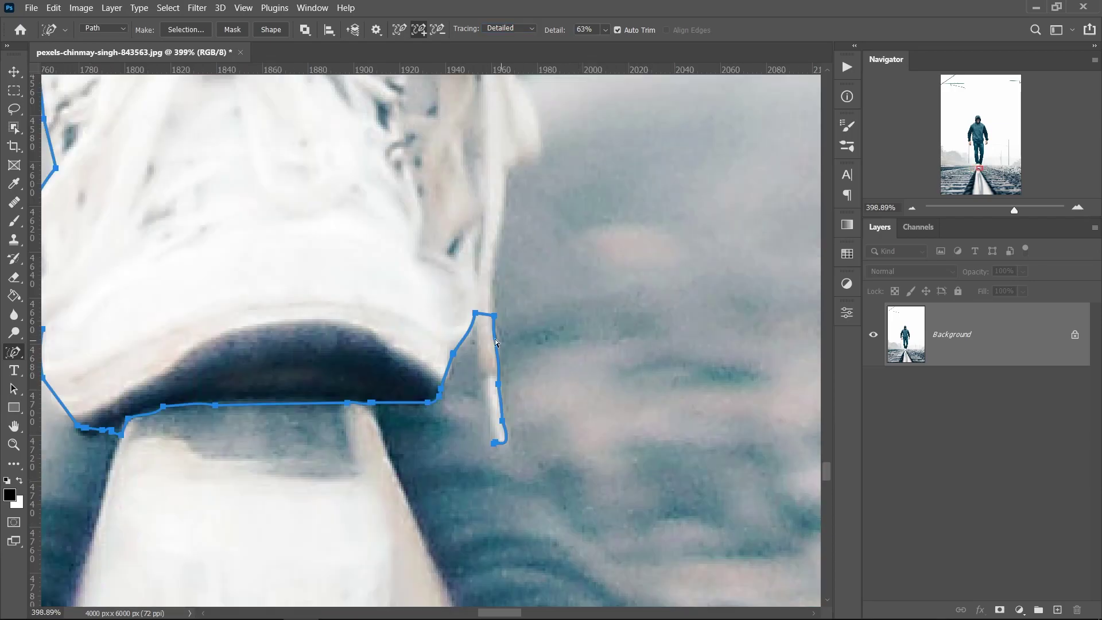
{"action": "key", "text": "alt"}
{"action": "left_click", "coordinate": [475, 313], "text": "alt"}
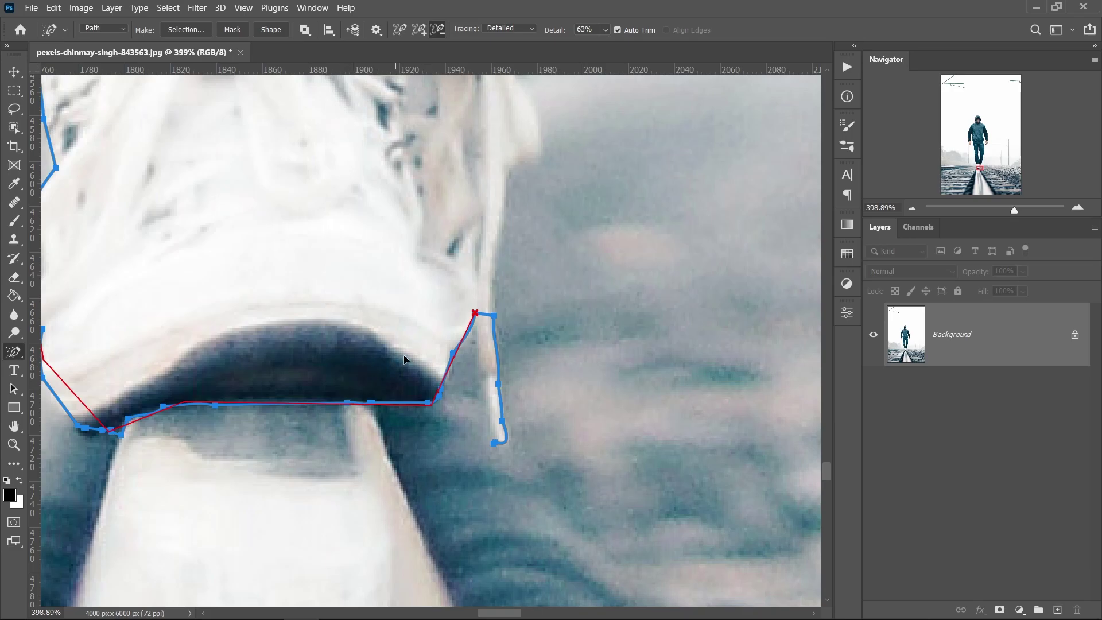
{"action": "left_click", "coordinate": [495, 329], "text": "alt"}
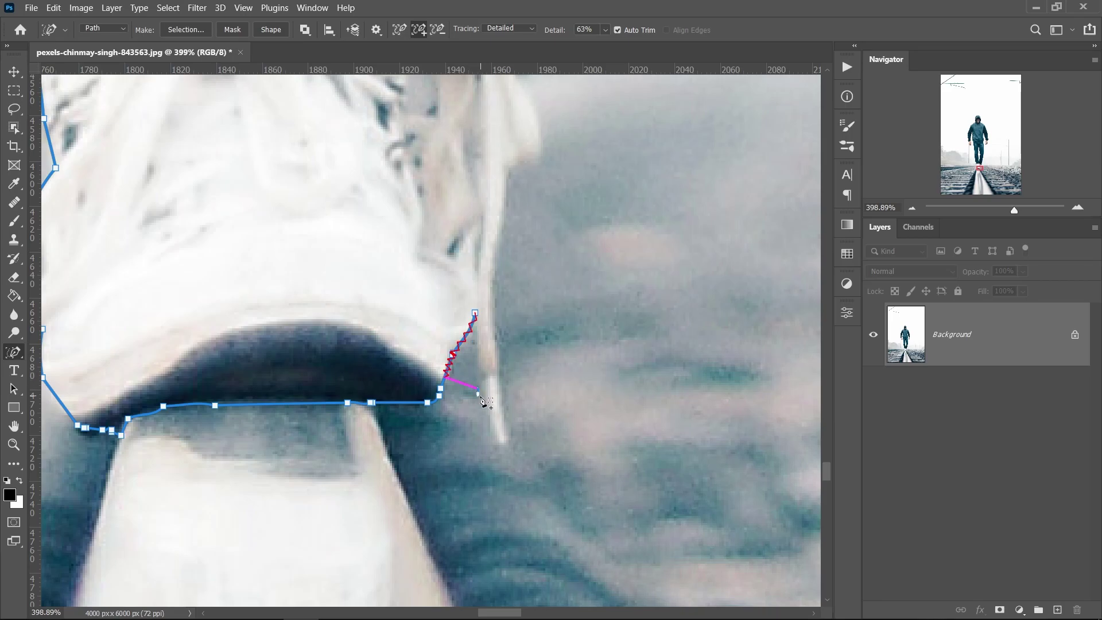
- Set the tracing detail to 74% and extend the path up the hanging shoelace, moving an anchor point down to the lace's tip
{"action": "left_click", "coordinate": [604, 31]}
{"action": "left_click_drag", "start_coordinate": [615, 47], "coordinate": [622, 47]}
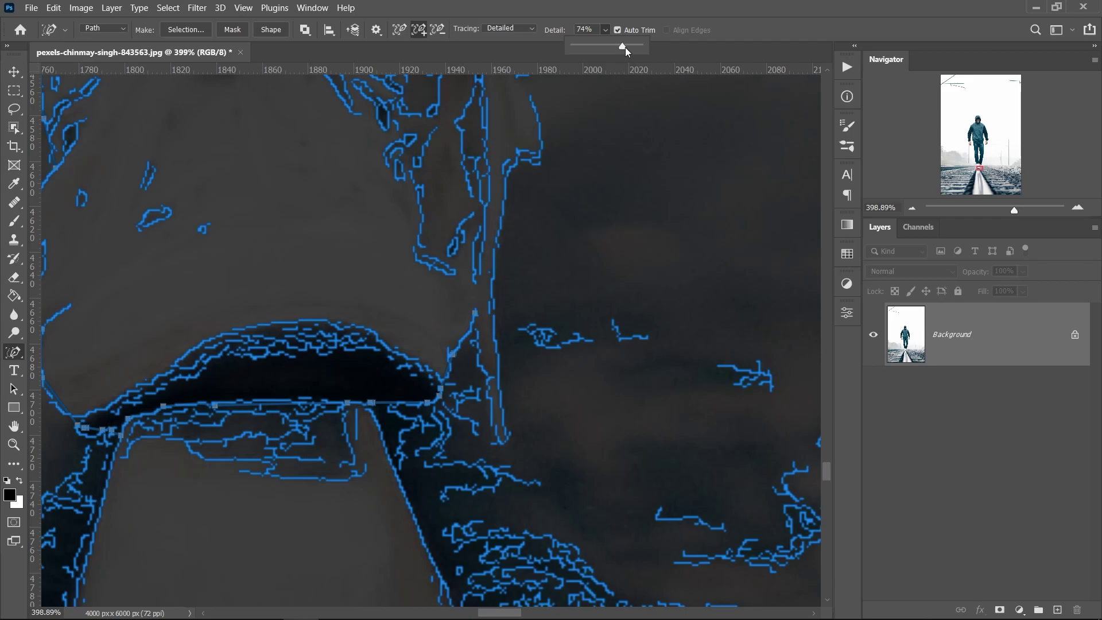
{"action": "left_click", "coordinate": [697, 9]}
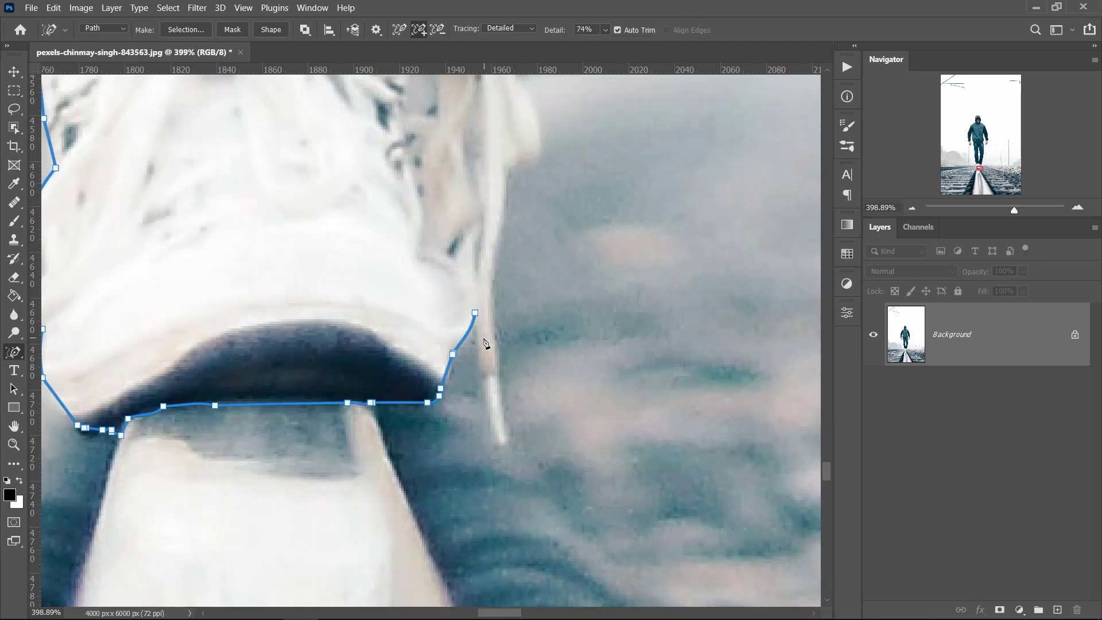
{"action": "left_click", "coordinate": [484, 379]}
{"action": "left_click", "coordinate": [460, 209]}
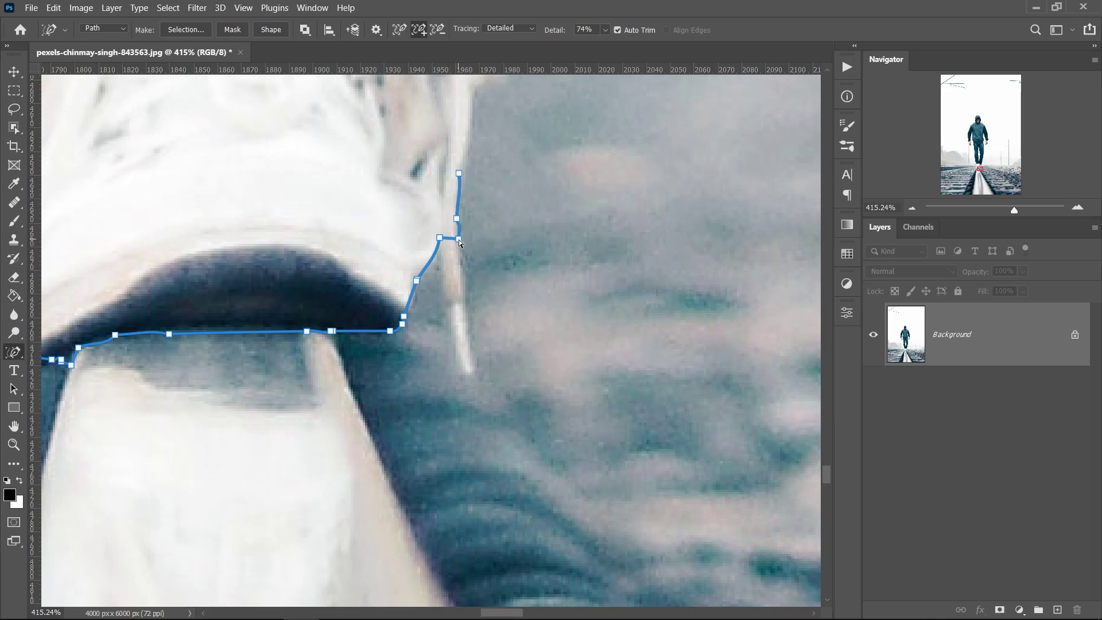
{"action": "left_click_drag", "start_coordinate": [458, 238], "coordinate": [469, 381]}
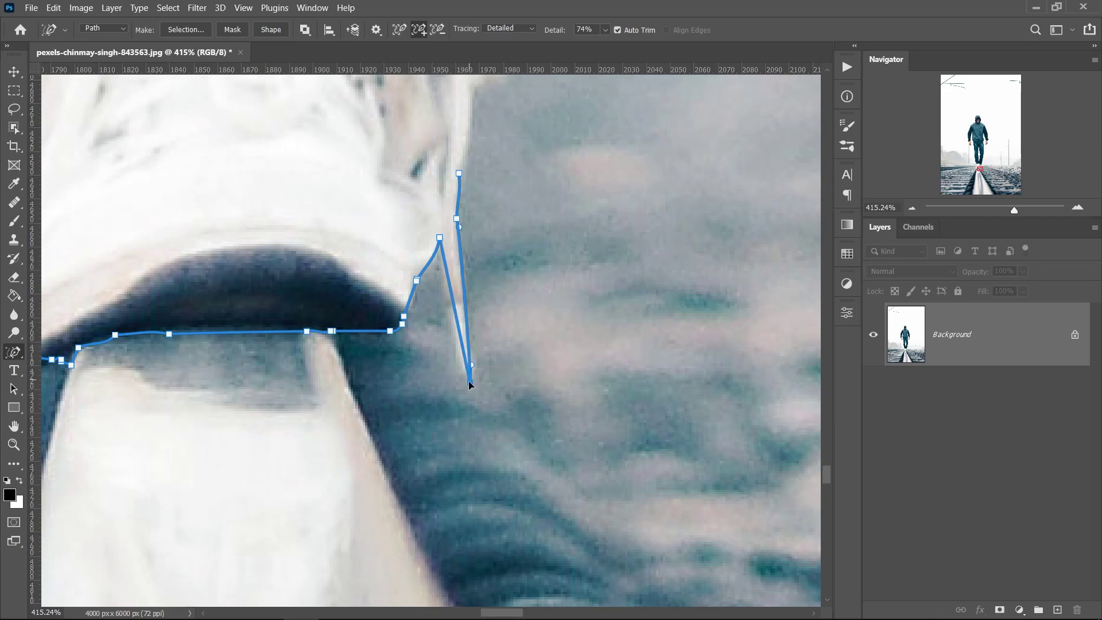
{"action": "right_click", "coordinate": [456, 309]}
{"action": "left_click", "coordinate": [486, 291]}
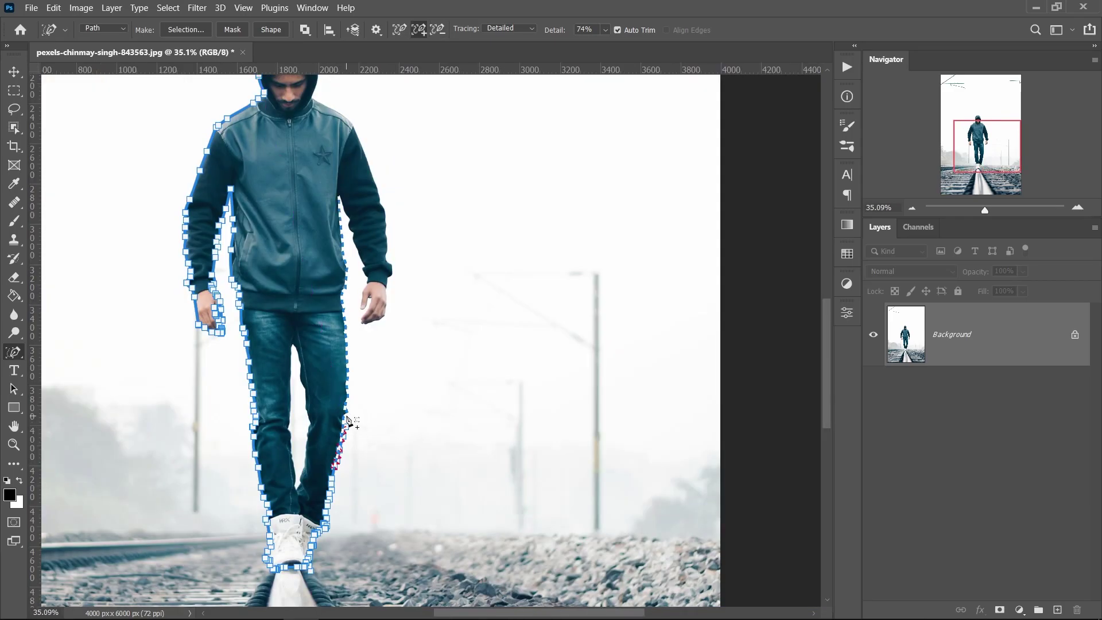
- Extend the path up the leg, jacket side, hand, sleeve and shoulder on the image's right side
{"action": "left_click", "coordinate": [349, 418]}
{"action": "left_click", "coordinate": [349, 418]}
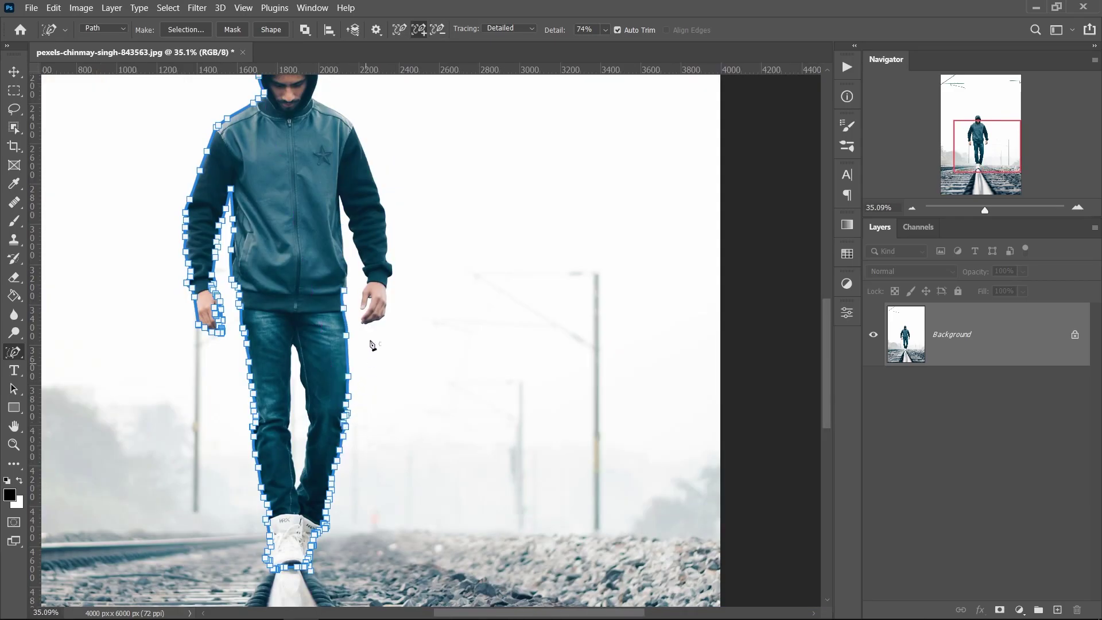
{"action": "left_click", "coordinate": [352, 261]}
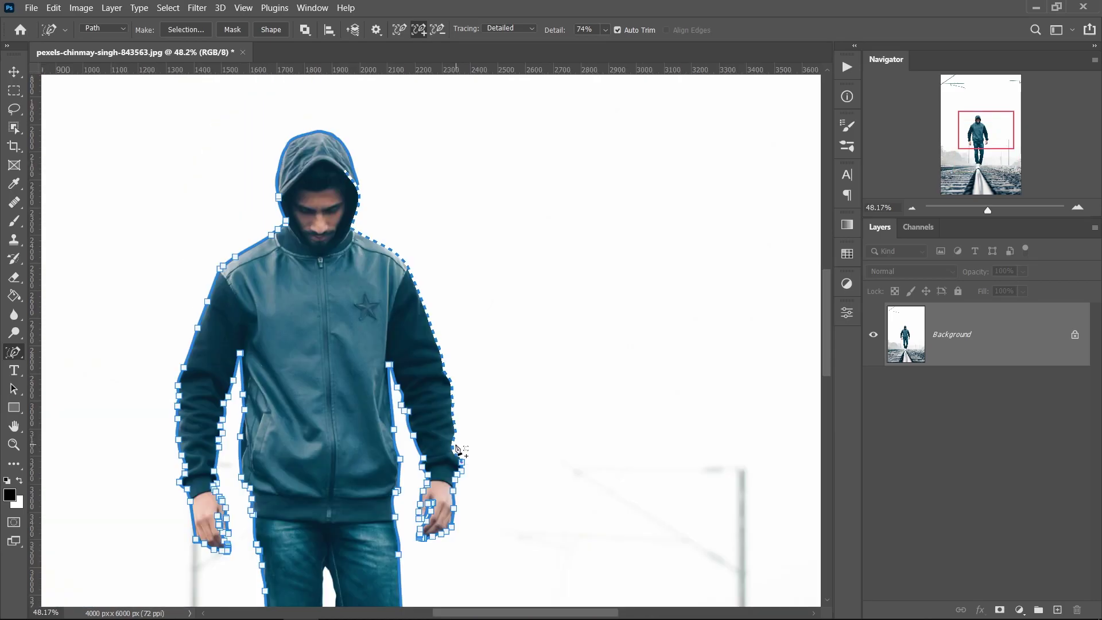
{"action": "left_click", "coordinate": [456, 446]}
- Remove the stray segment inside the hood's edge on the image's right side and join the outline across the remaining gap
{"action": "scroll", "coordinate": [420, 241], "scroll_direction": "up", "scroll_amount": 3}
{"action": "scroll", "coordinate": [369, 410], "scroll_direction": "up", "scroll_amount": 3}
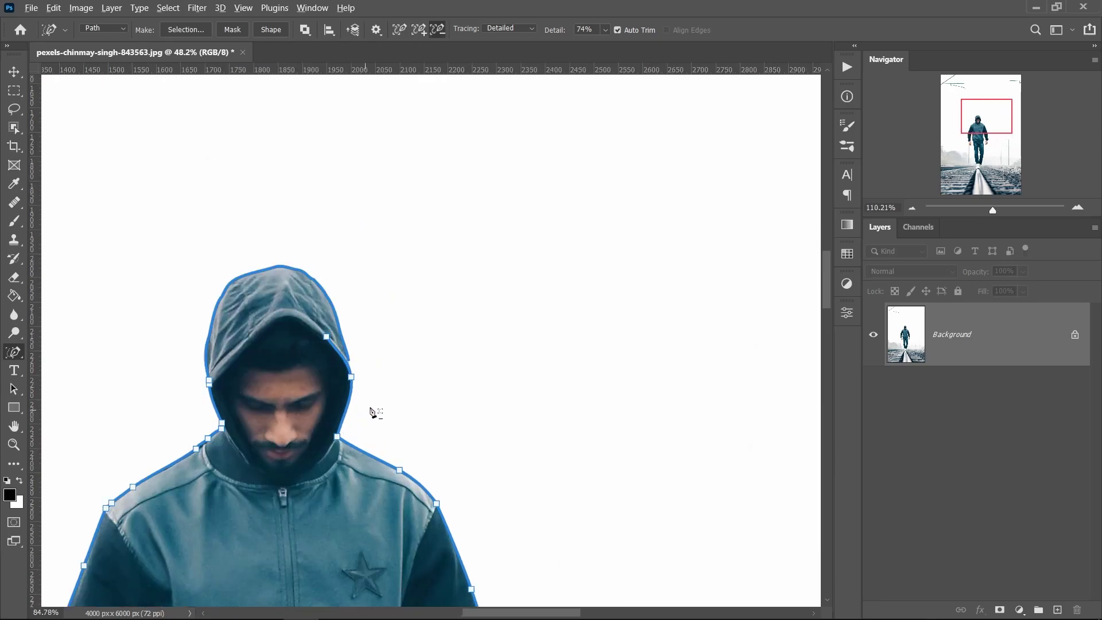
{"action": "scroll", "coordinate": [370, 410], "scroll_direction": "up", "scroll_amount": 4}
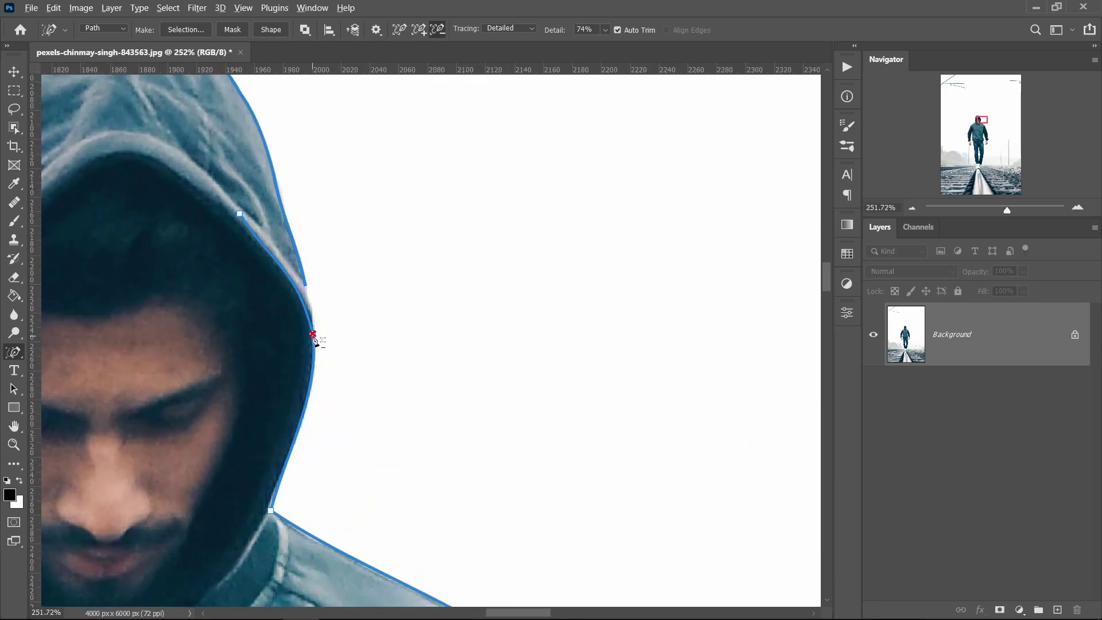
{"action": "left_click_drag", "start_coordinate": [313, 337], "coordinate": [304, 331]}
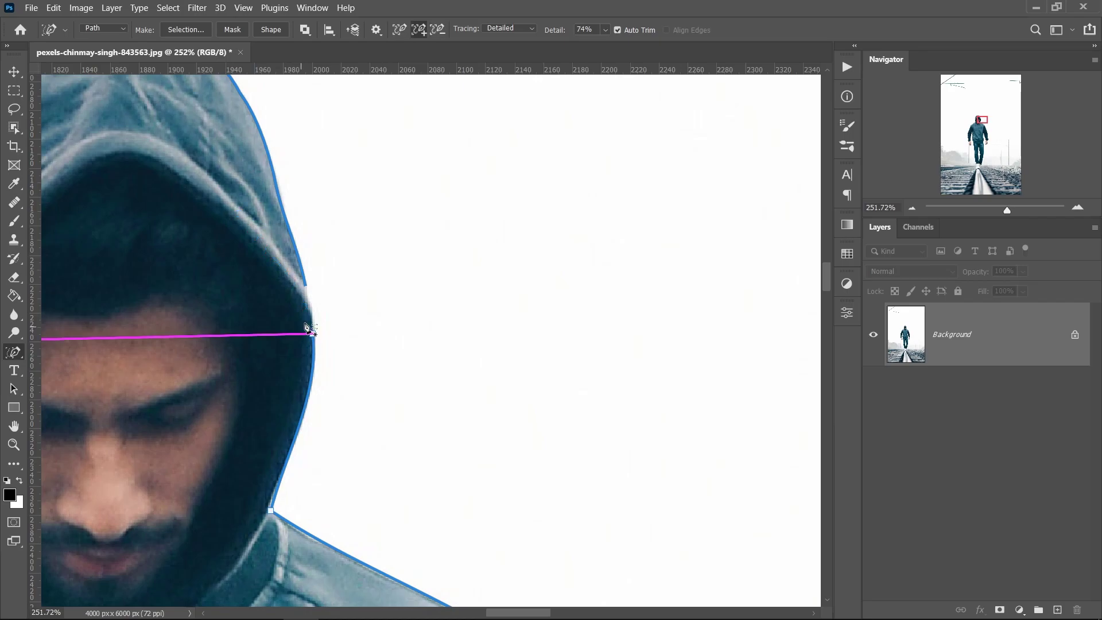
{"action": "left_click", "coordinate": [305, 287]}
- Mask the layer with the finished outline of the man and cut out the white area between his legs
{"action": "scroll", "coordinate": [521, 187], "scroll_direction": "down", "scroll_amount": 9}
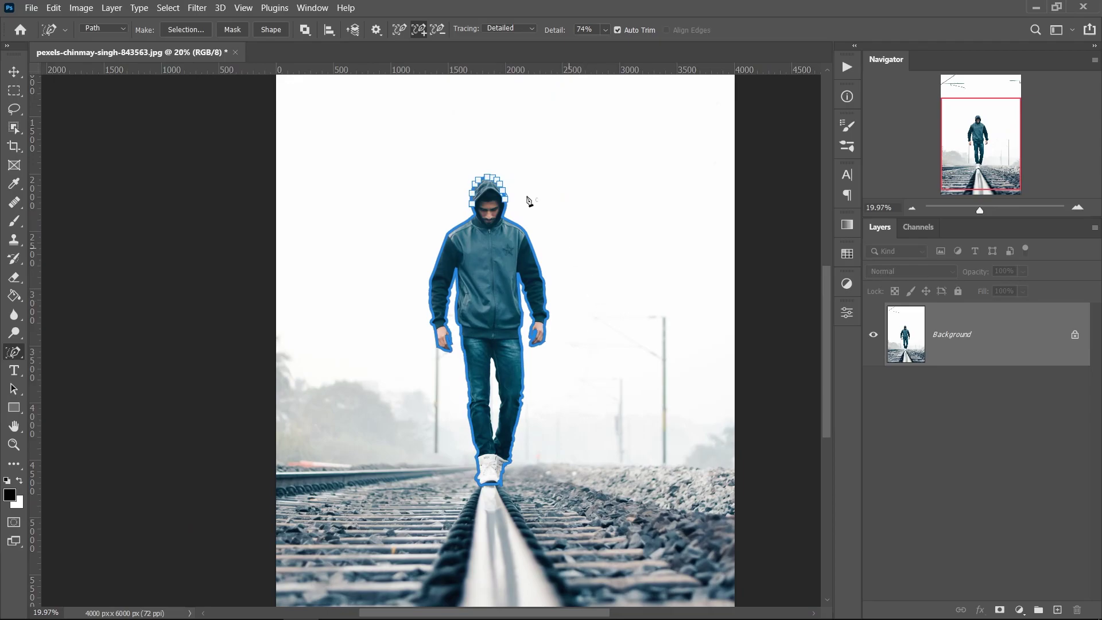
{"action": "left_click", "coordinate": [233, 29]}
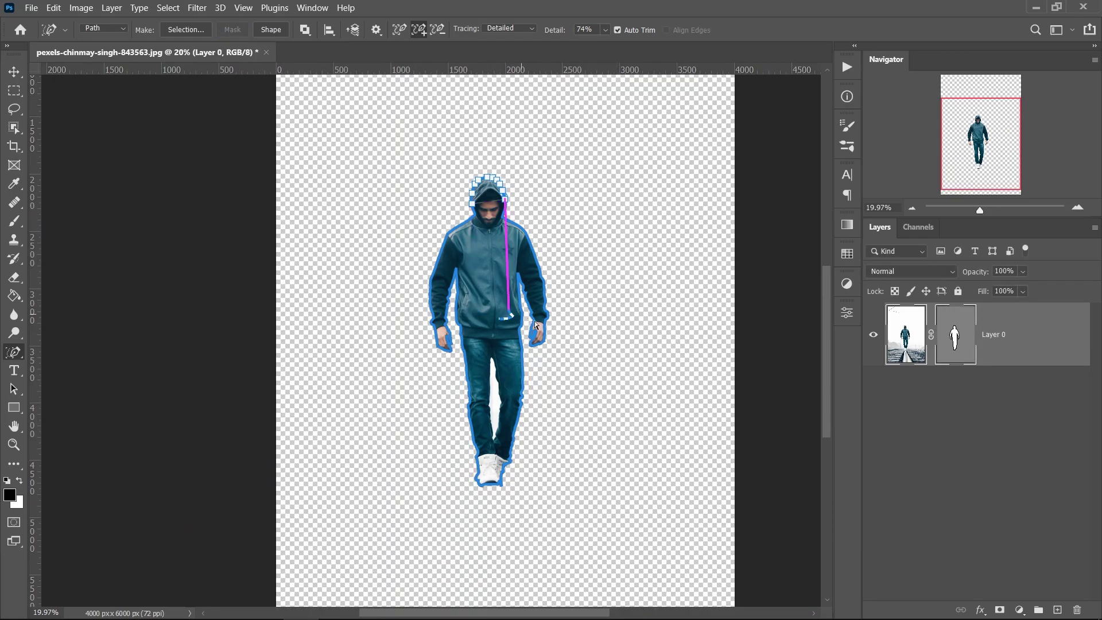
{"action": "scroll", "coordinate": [505, 345], "scroll_direction": "up", "scroll_amount": 2}
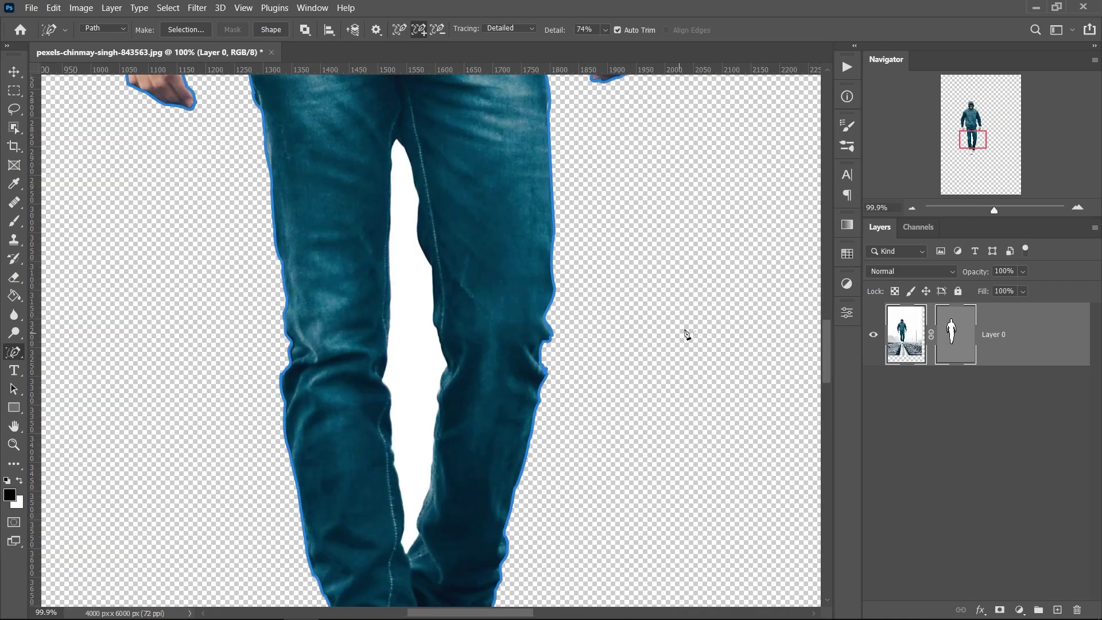
{"action": "left_click", "coordinate": [416, 178]}
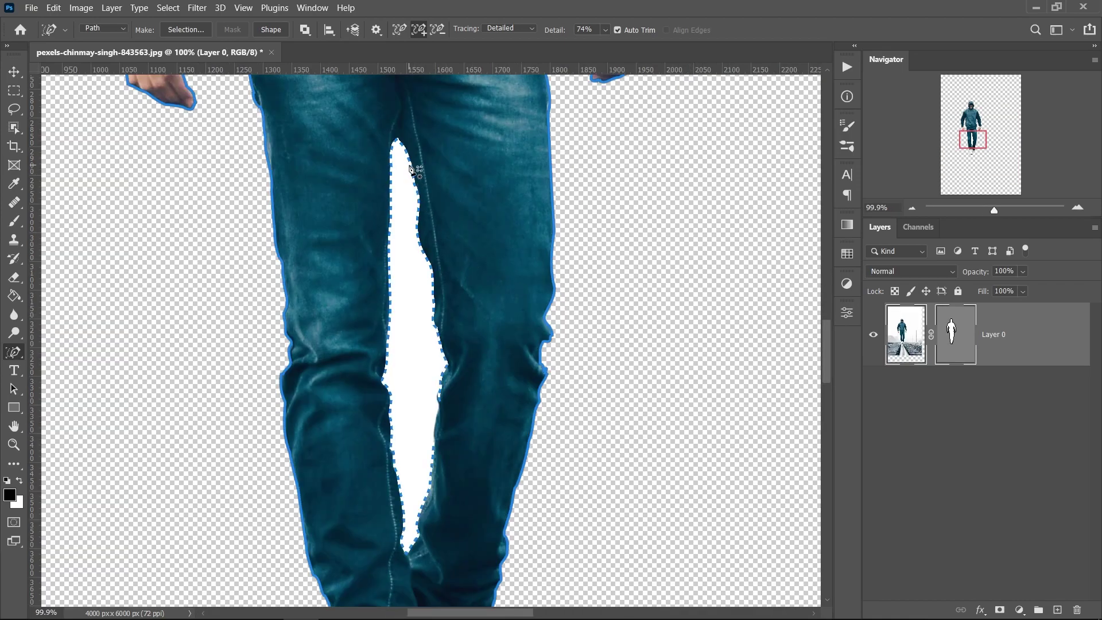
{"action": "left_click", "coordinate": [411, 170]}
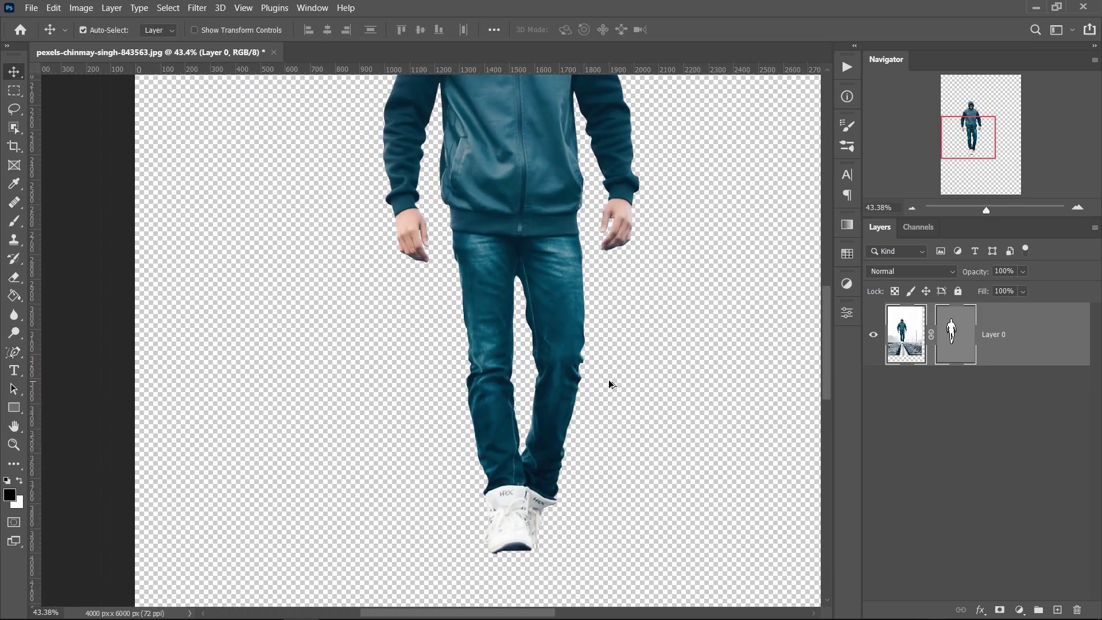
{"action": "scroll", "coordinate": [608, 380], "scroll_direction": "down", "scroll_amount": 1}
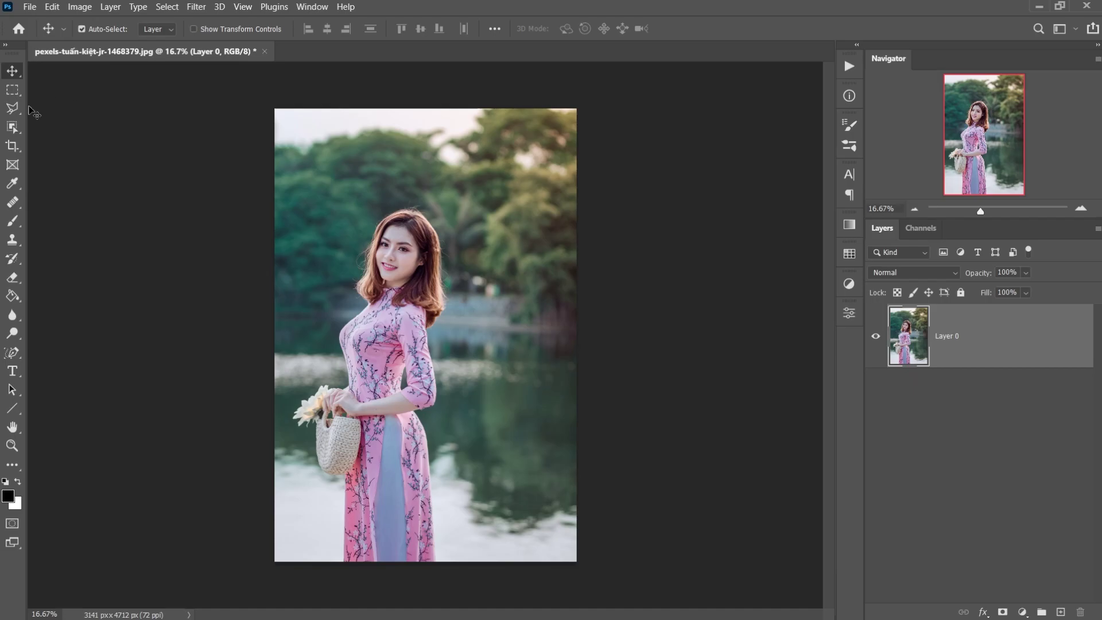
- Open Select and Mask for the woman's photo and set the view transparency to 46%
{"action": "left_click", "coordinate": [15, 93]}
{"action": "left_click", "coordinate": [559, 29]}
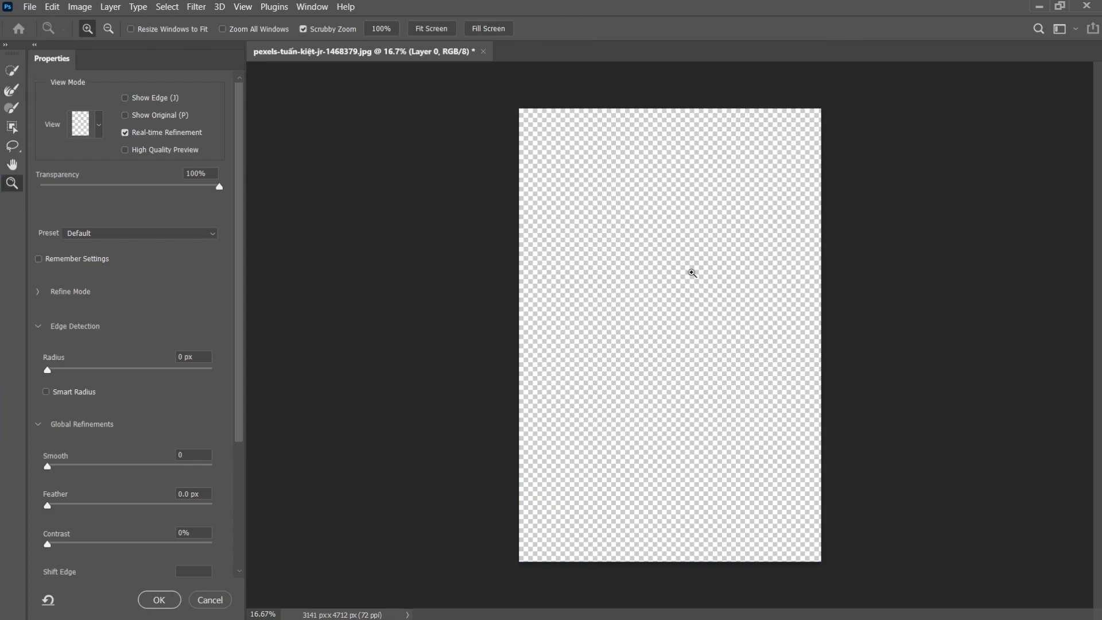
{"action": "scroll", "coordinate": [779, 395], "scroll_direction": "up", "scroll_amount": 1}
{"action": "left_click_drag", "start_coordinate": [133, 187], "coordinate": [118, 185]}
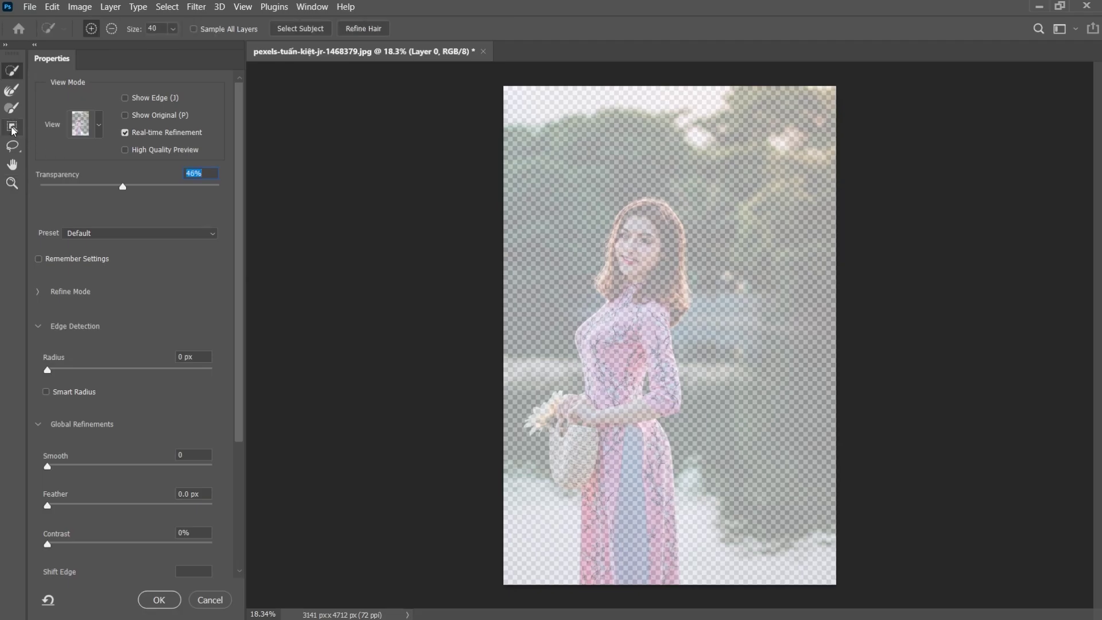
- Select the woman's head and hair with a rectangular Object Selection and apply Refine Hair
{"action": "left_click", "coordinate": [12, 129]}
{"action": "left_click_drag", "start_coordinate": [559, 173], "coordinate": [703, 321]}
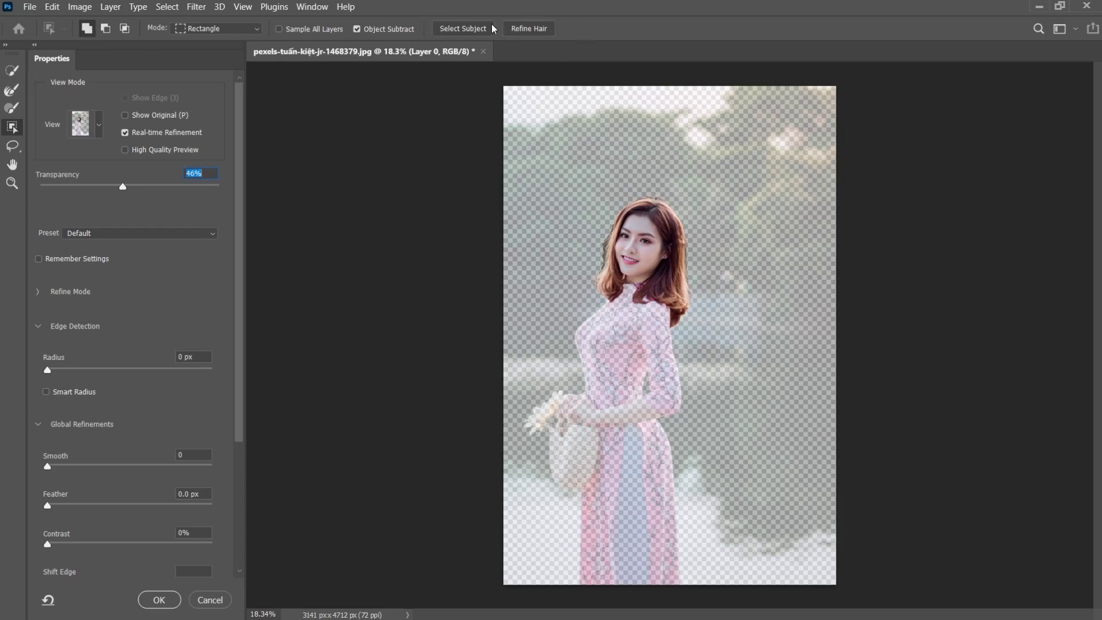
{"action": "left_click", "coordinate": [547, 29]}
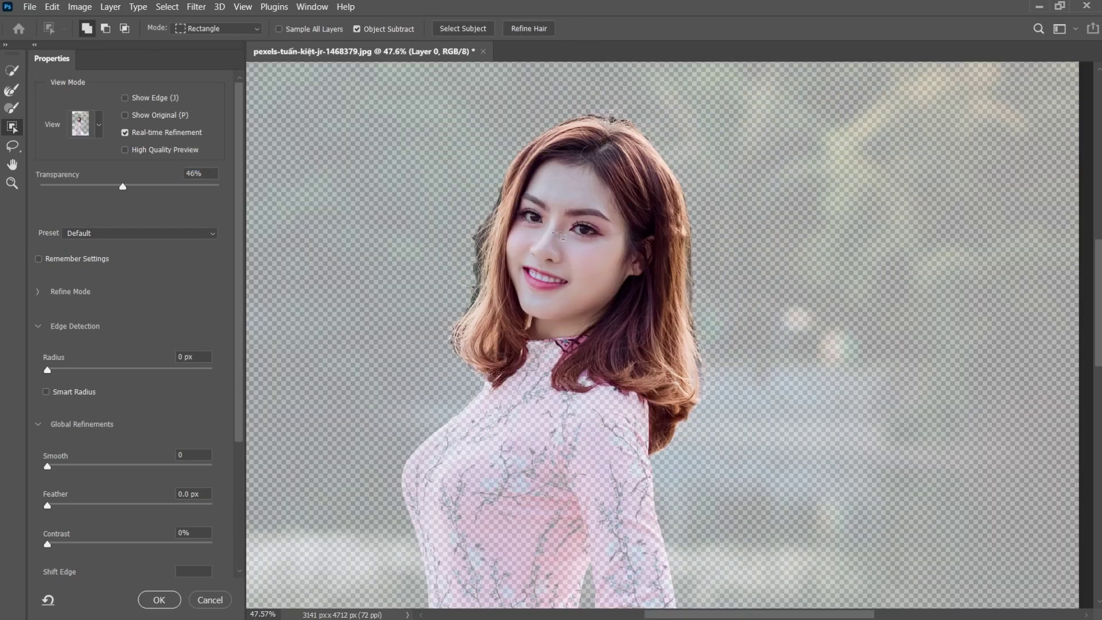
{"action": "scroll", "coordinate": [576, 228], "scroll_direction": "up", "scroll_amount": 1}
{"action": "scroll", "coordinate": [537, 229], "scroll_direction": "up", "scroll_amount": 1}
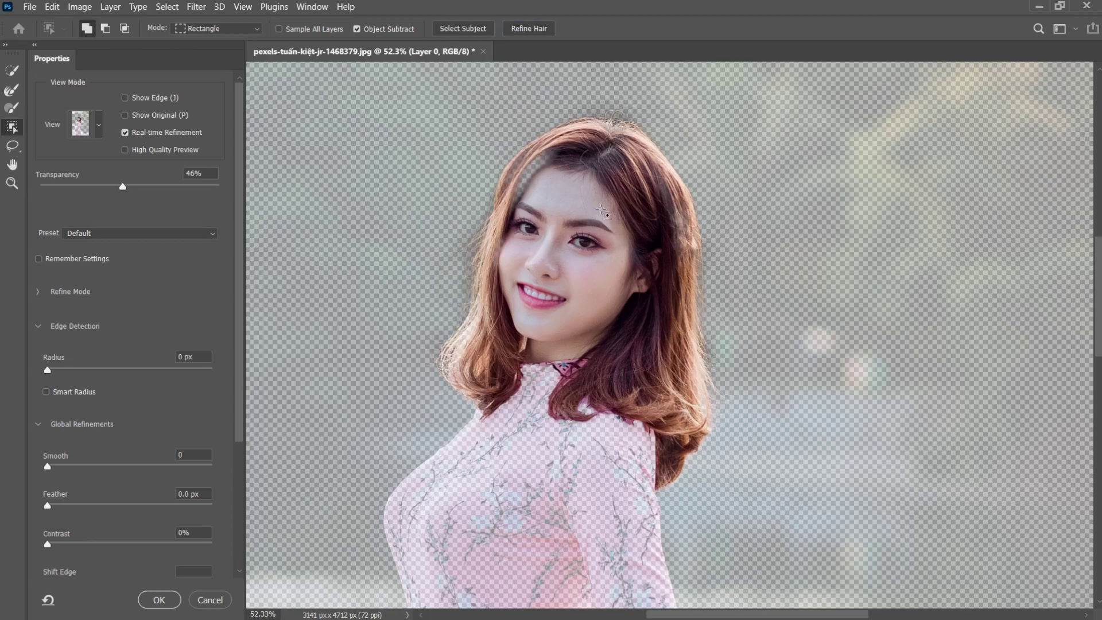
- Enlarge the Brush tool and paint the faded hairline beside the woman's forehead back into the selection
{"action": "left_click", "coordinate": [13, 108]}
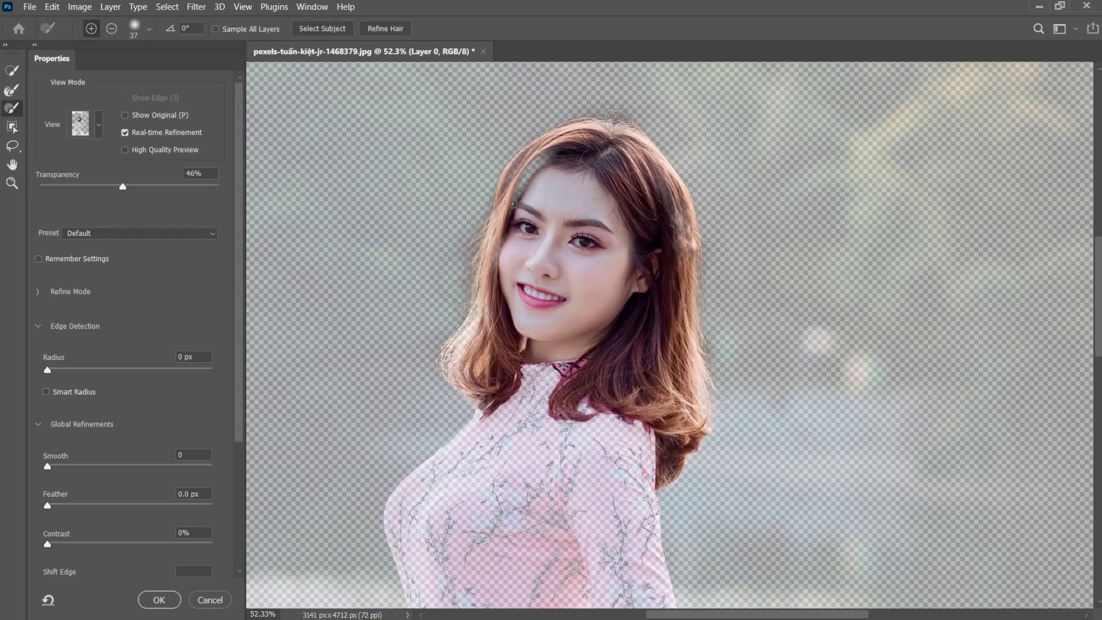
{"action": "key", "text": "bracketright"}
{"action": "key", "text": "bracketright"}
{"action": "mouse_move", "coordinate": [516, 200]}
{"action": "left_mouse_down"}
{"action": "mouse_move", "coordinate": [551, 154]}
{"action": "mouse_move", "coordinate": [515, 203]}
{"action": "left_mouse_up"}
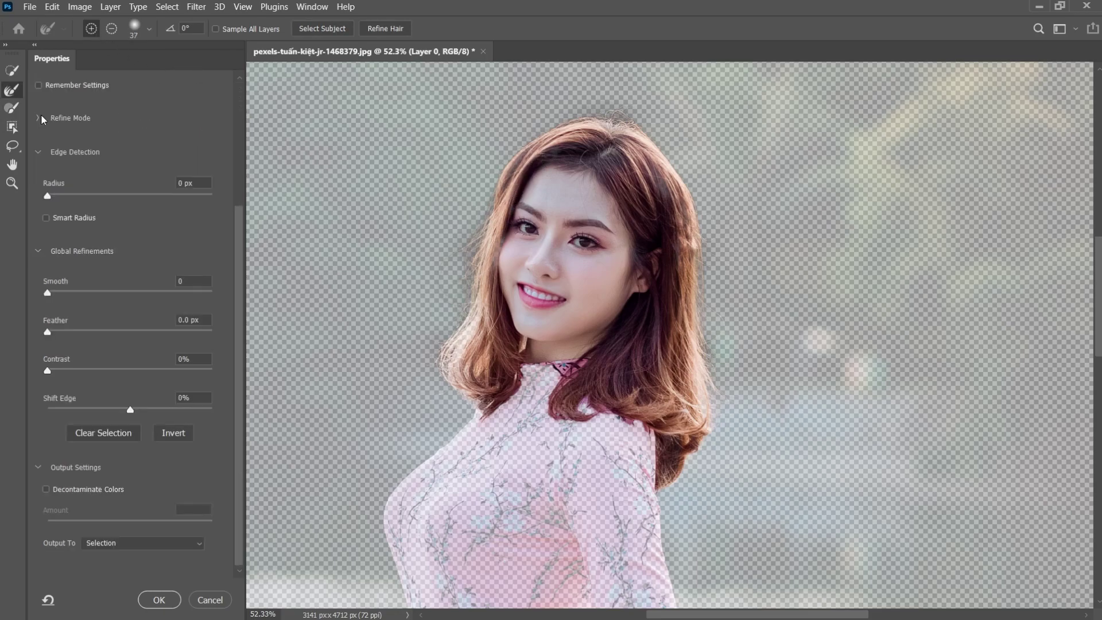
- Switch the Refine Mode to Object Aware and accept the change, moving the confirmation message off the face
{"action": "left_click", "coordinate": [38, 119]}
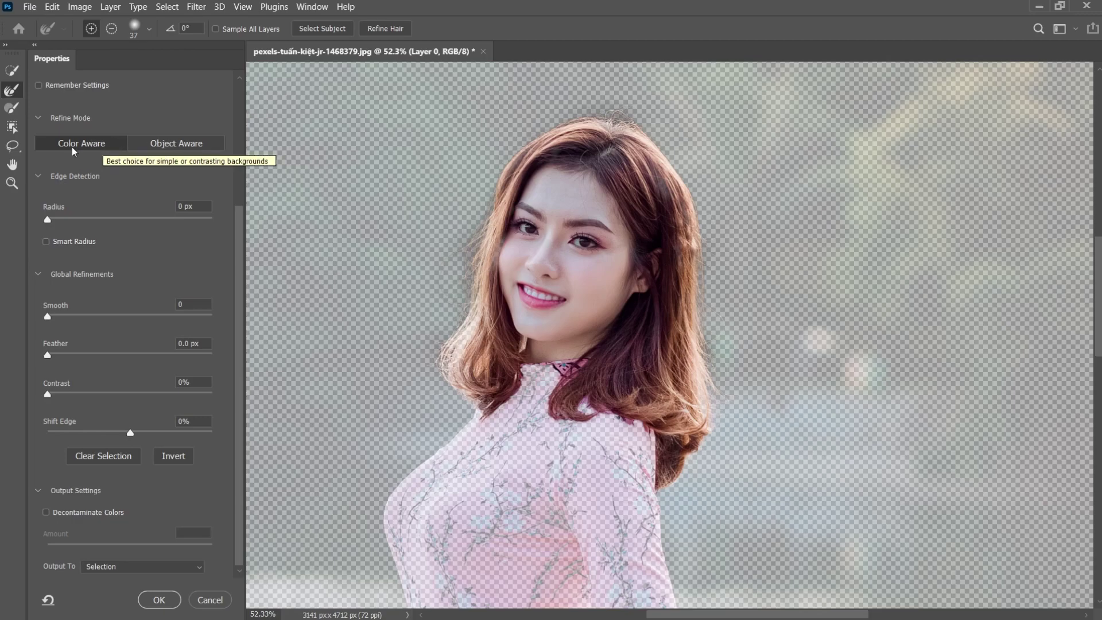
{"action": "left_click", "coordinate": [172, 150]}
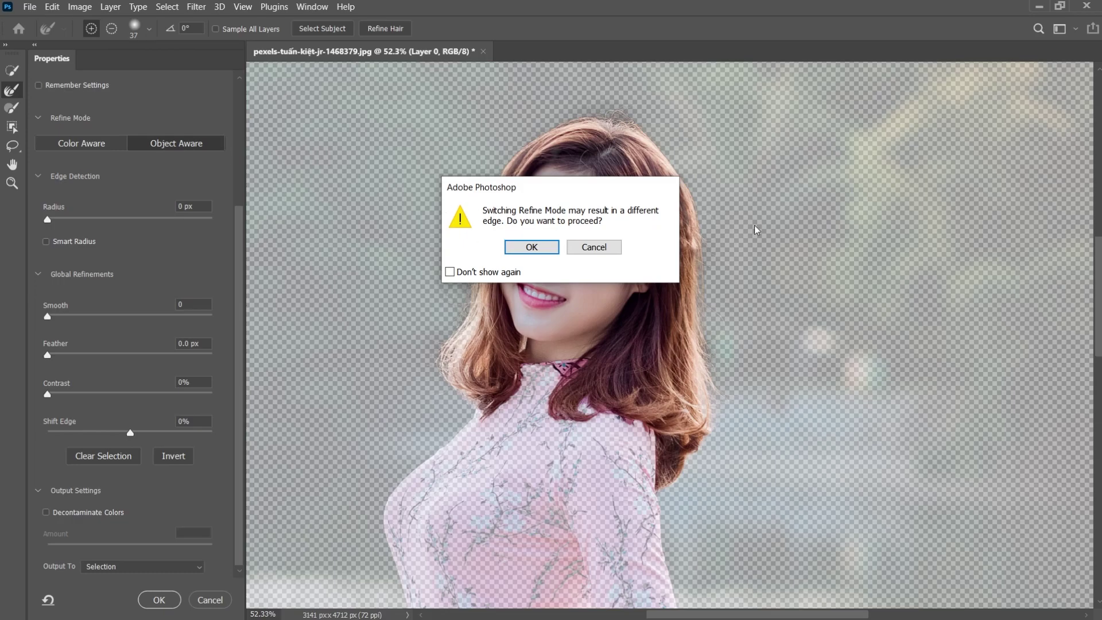
{"action": "left_click_drag", "start_coordinate": [565, 190], "coordinate": [758, 142]}
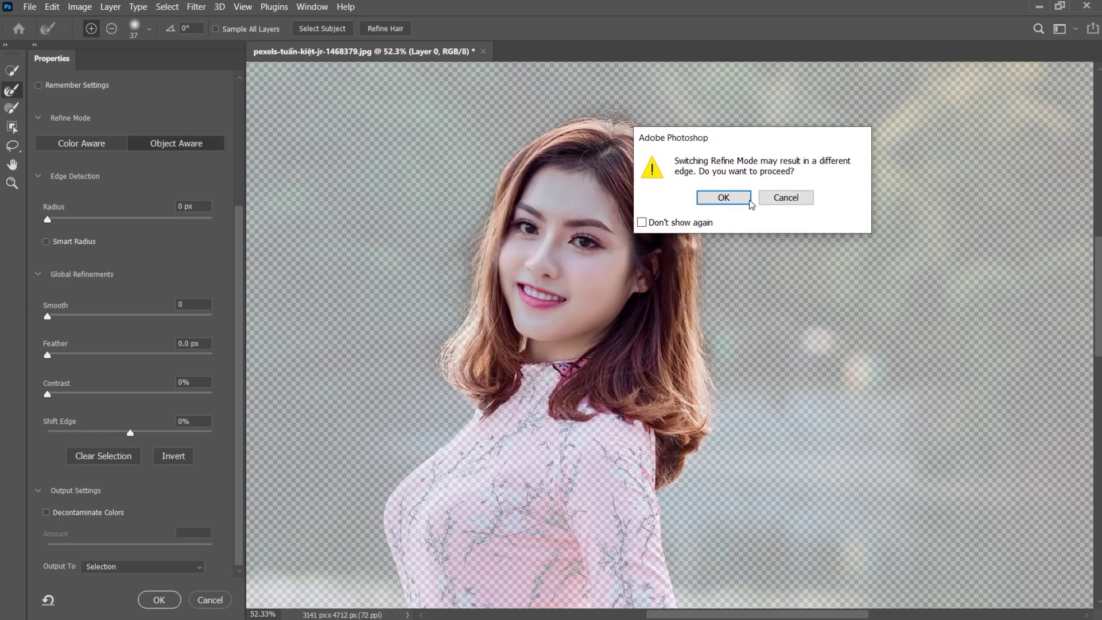
{"action": "left_click", "coordinate": [734, 202]}
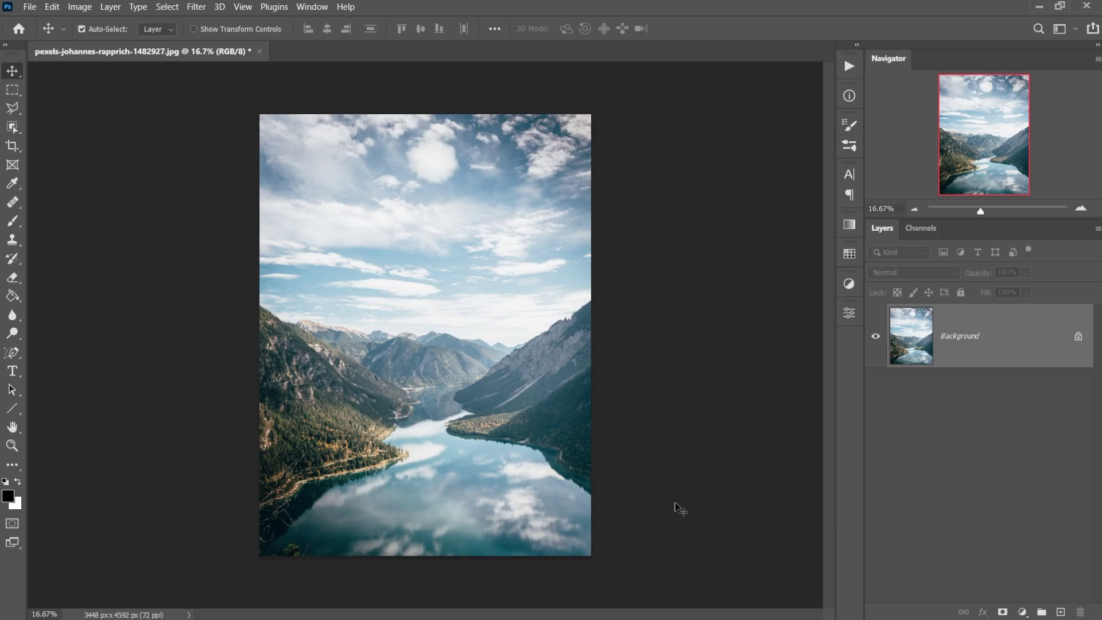
- Unlock the mountain lake photo's background layer and convert it to a smart object
{"action": "left_click", "coordinate": [1078, 336]}
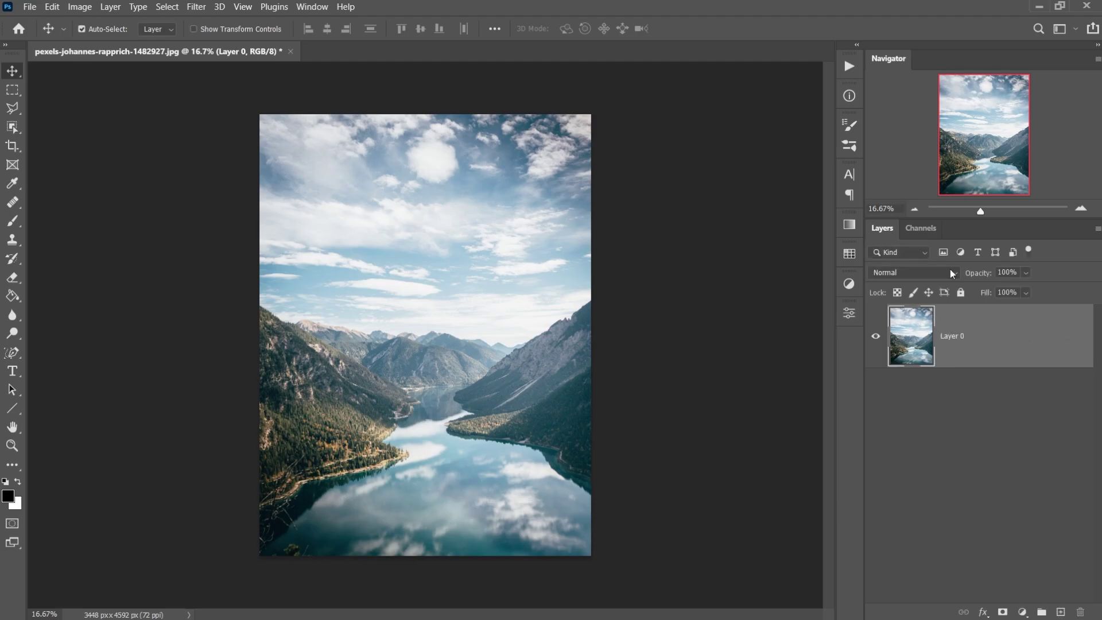
{"action": "right_click", "coordinate": [969, 325]}
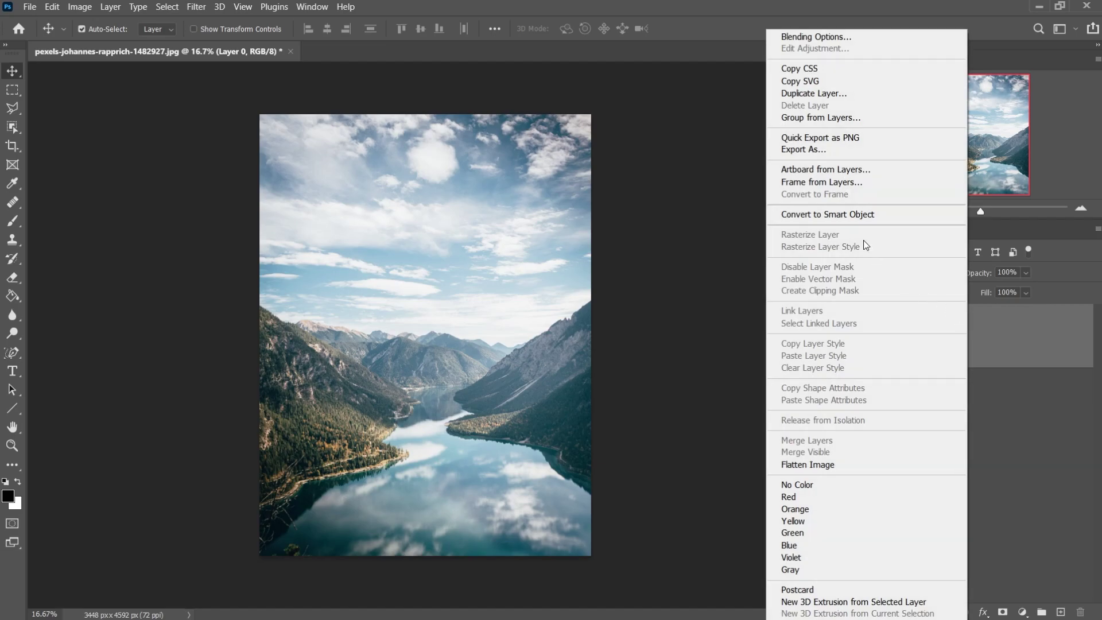
{"action": "left_click", "coordinate": [847, 216]}
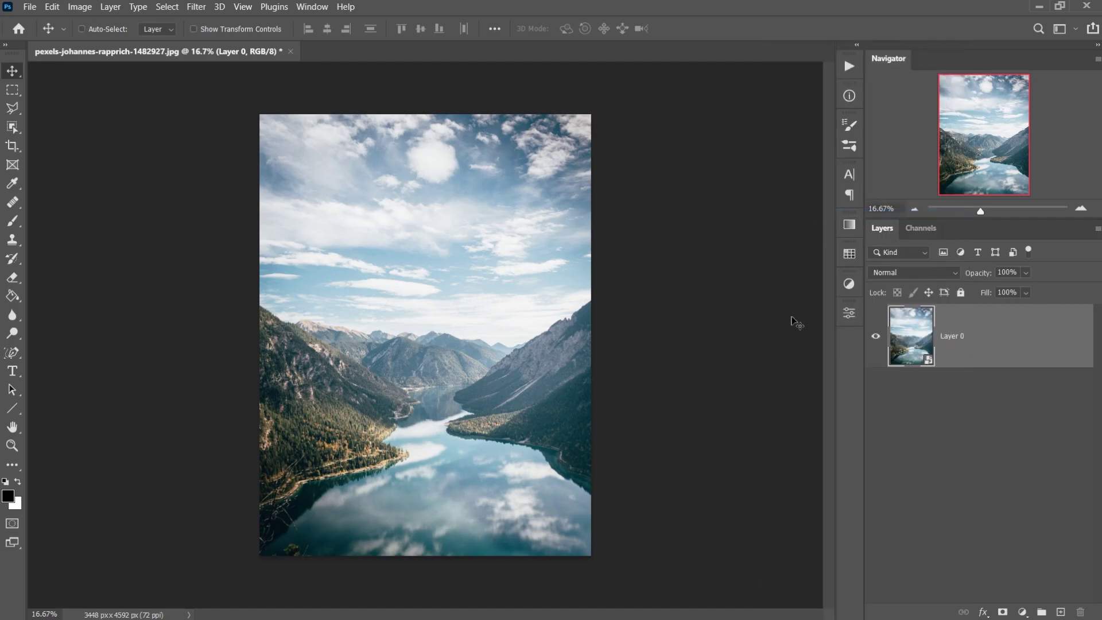
- Distort the lake smart object with Free Transform, pulling both upper corners inward and down into a trapezoid
{"action": "key", "text": "ctrl+t"}
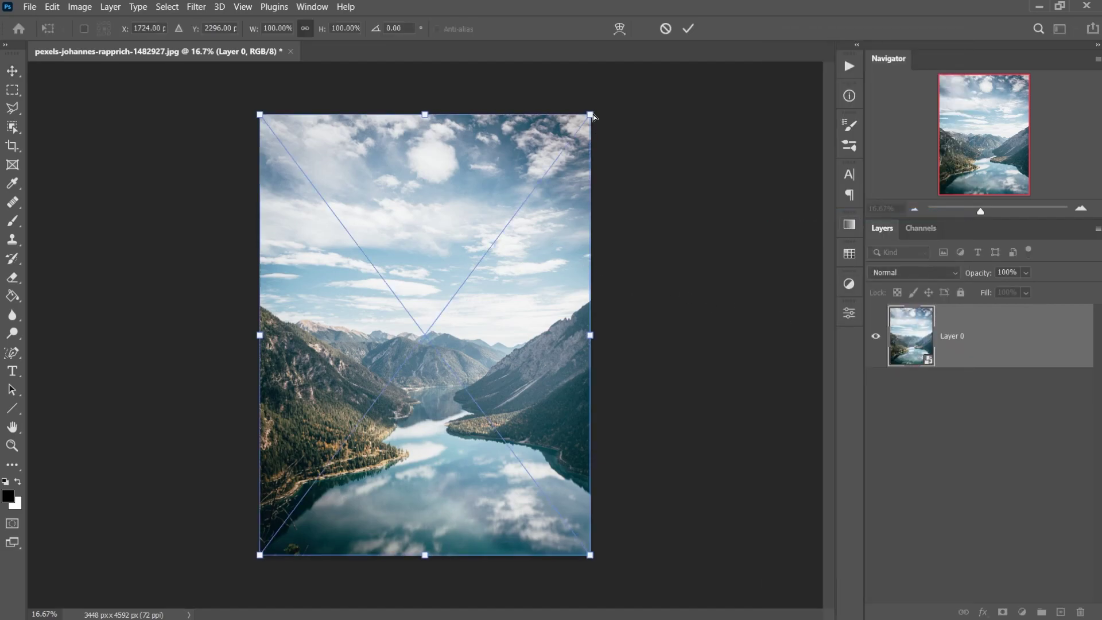
{"action": "left_click_drag", "start_coordinate": [590, 115], "coordinate": [500, 240]}
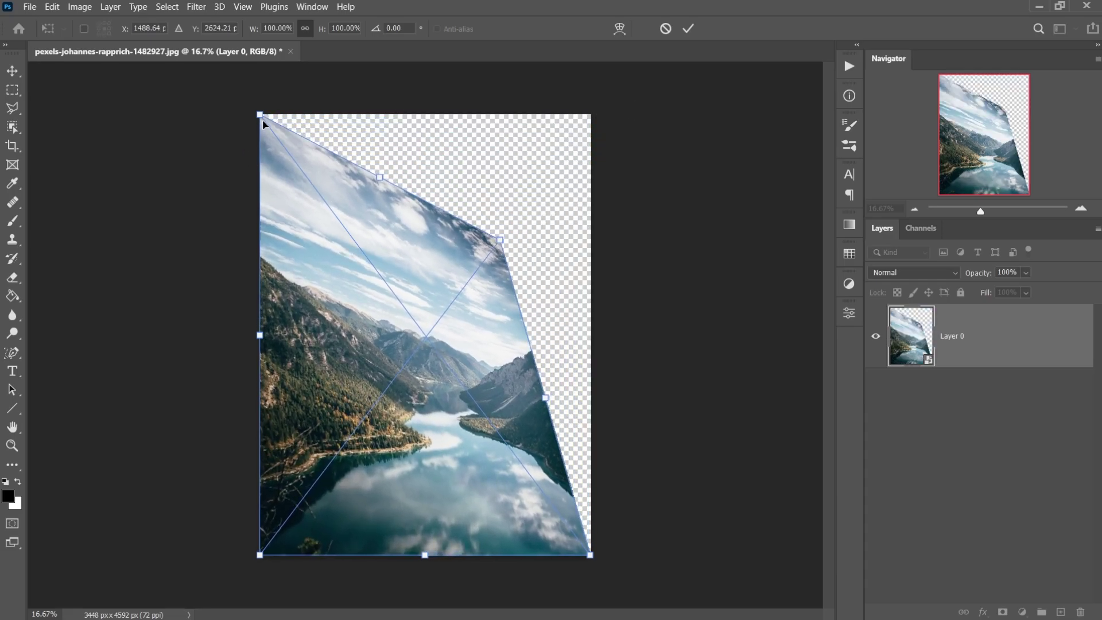
{"action": "left_click_drag", "start_coordinate": [263, 118], "coordinate": [359, 250]}
{"action": "key", "text": "Return"}
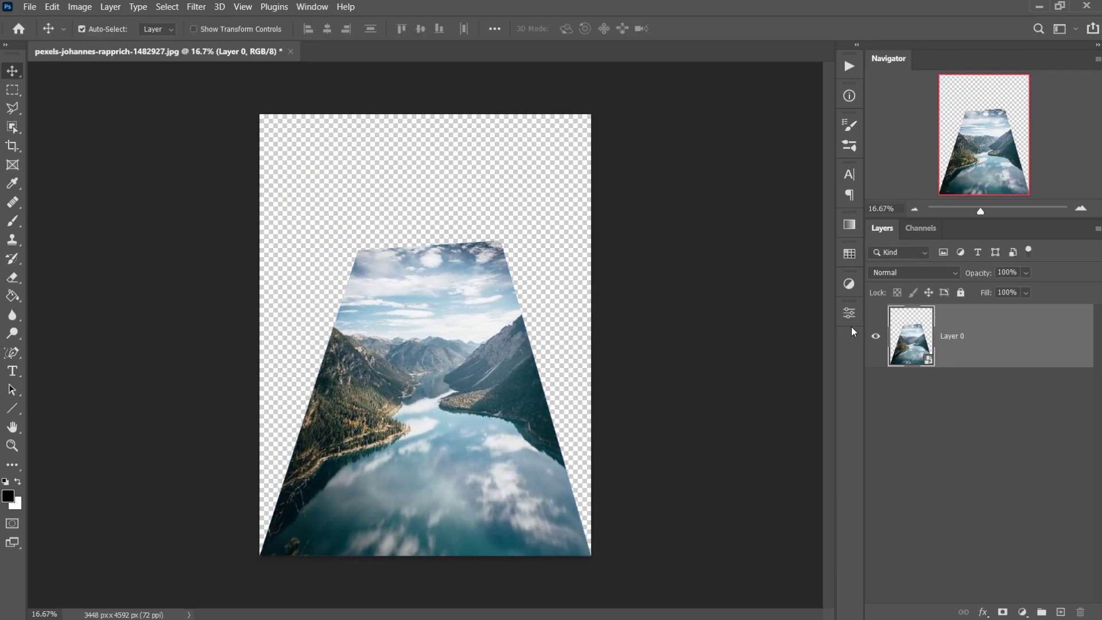
- Show the smart object's properties and reset its transform
{"action": "left_click", "coordinate": [850, 315]}
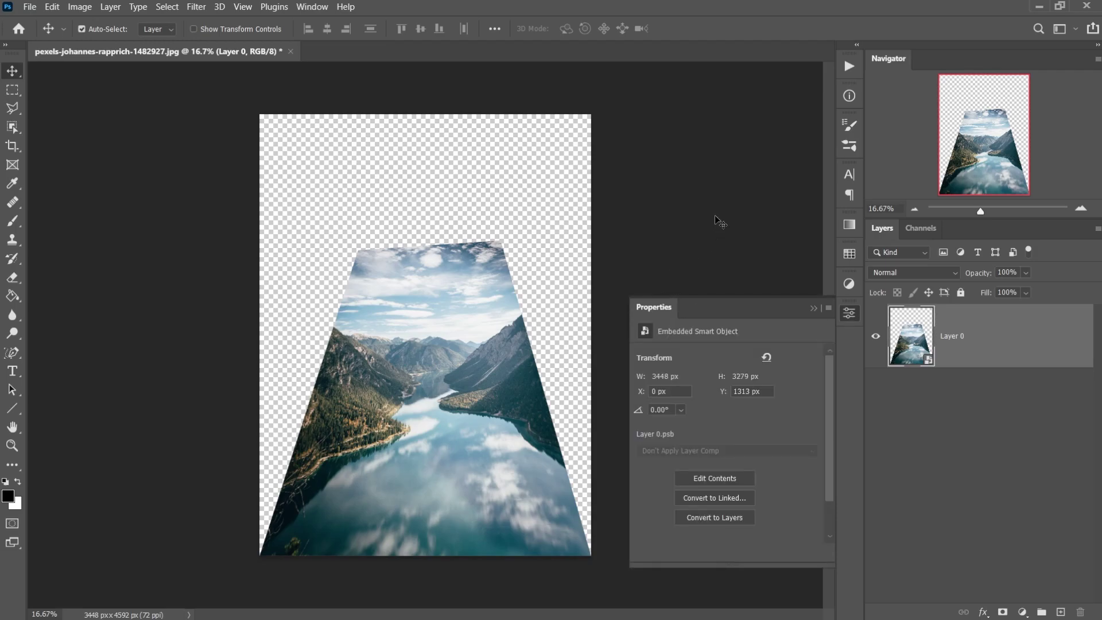
{"action": "left_click", "coordinate": [314, 8]}
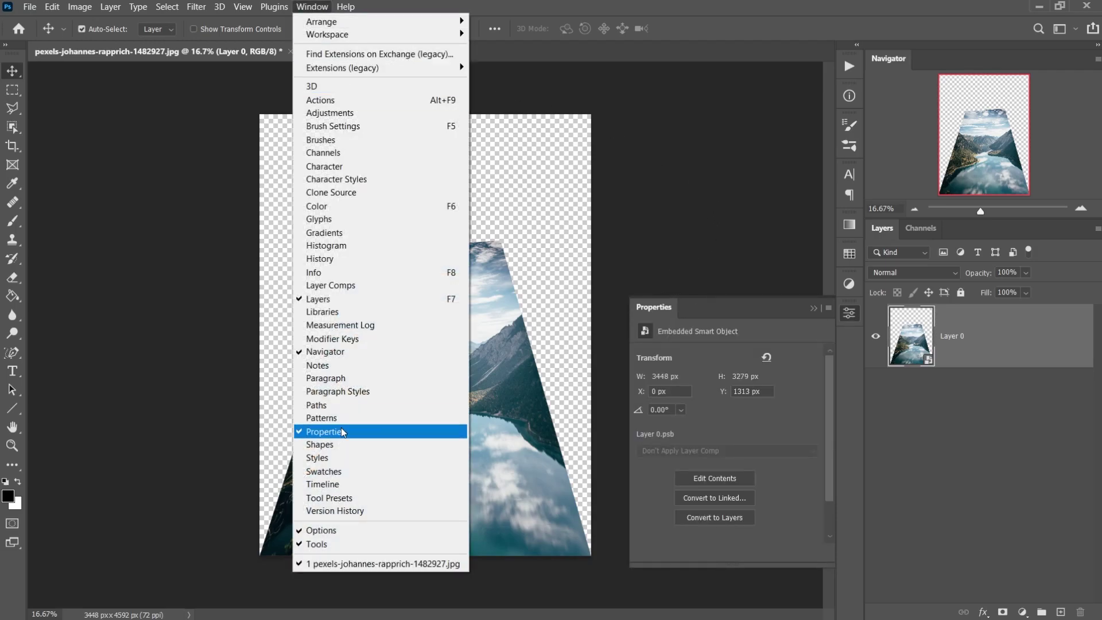
{"action": "left_click", "coordinate": [772, 310]}
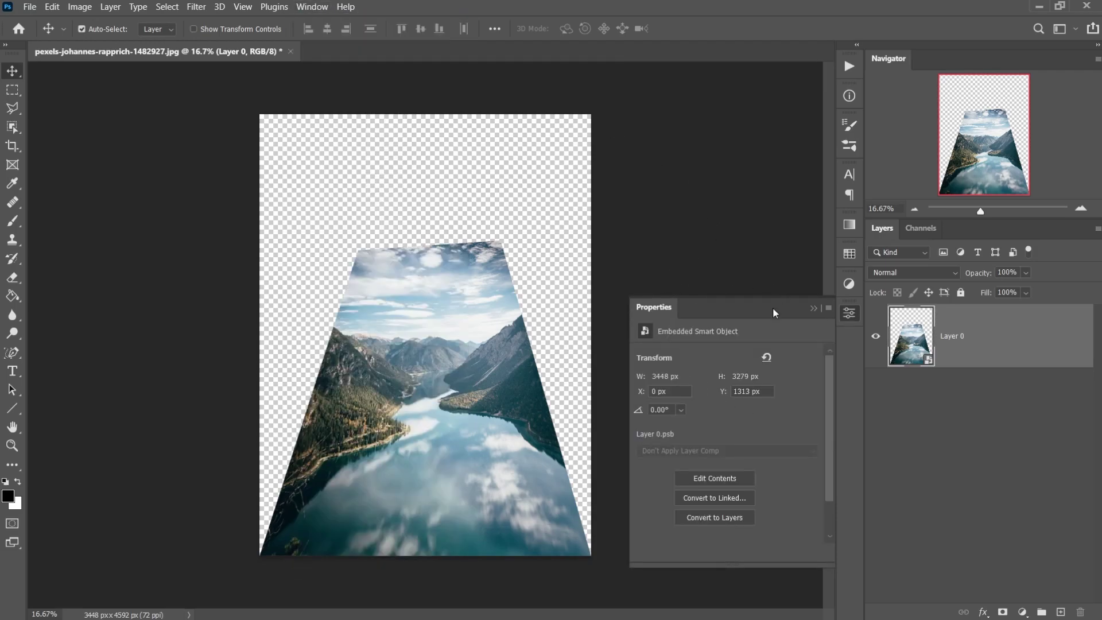
{"action": "left_click", "coordinate": [766, 357]}
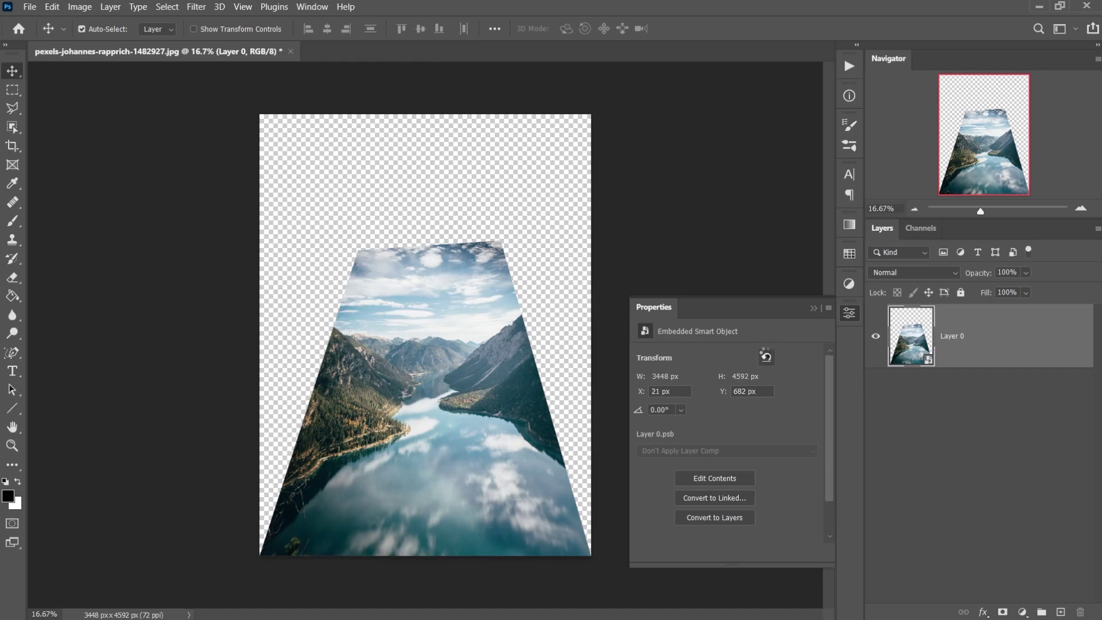